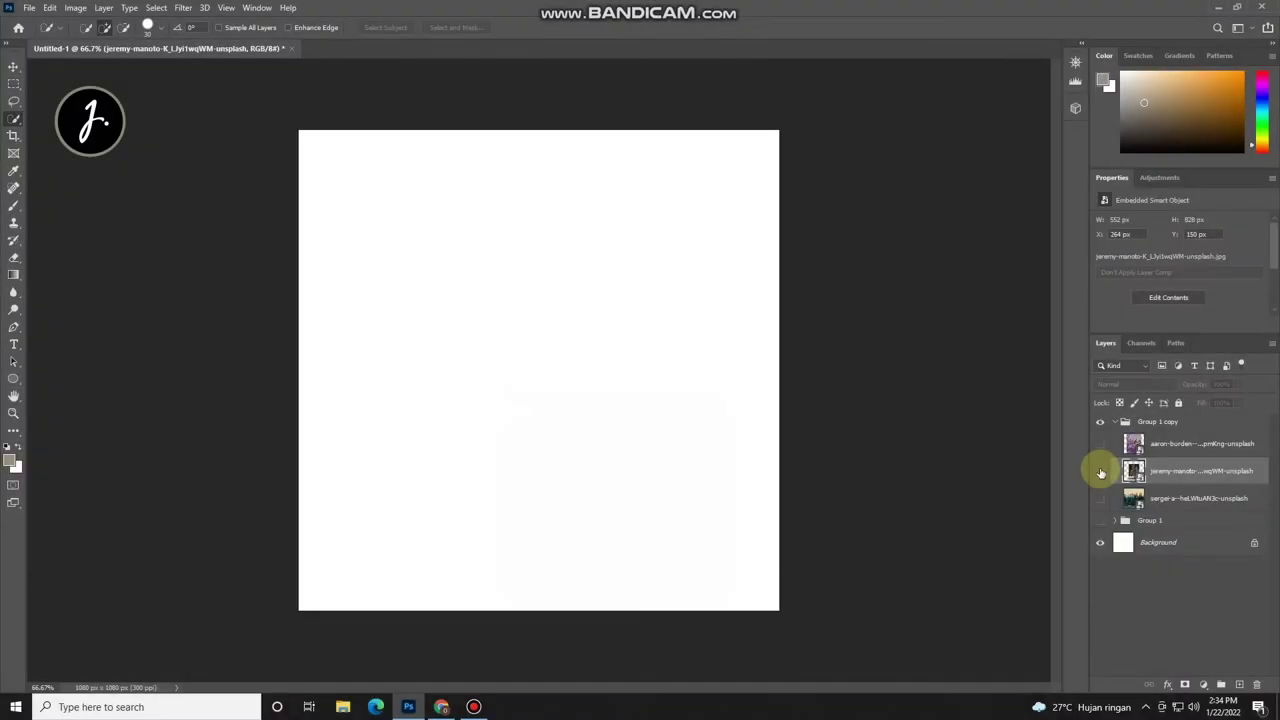
Step: Make the deer photo layer visible so the deer appears alone on the white canvas
{"action": "left_click", "coordinate": [1100, 472]}
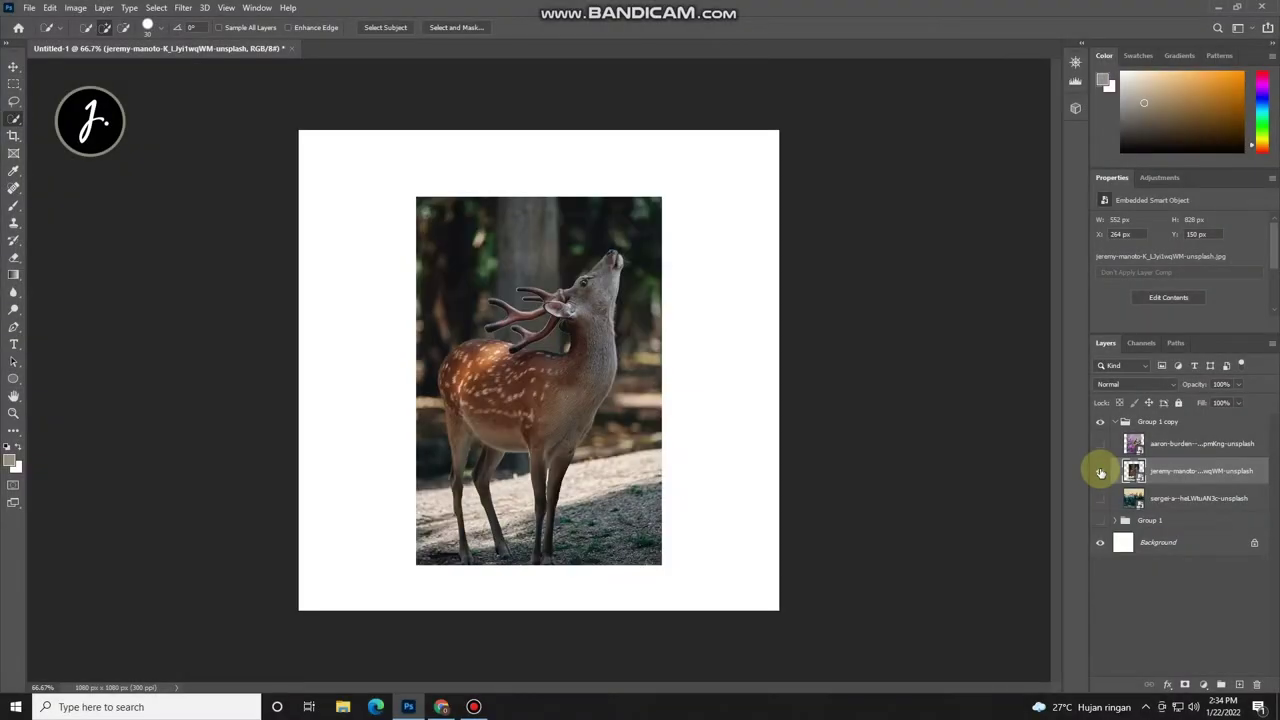
Step: Zoom in and trace a Pen path around the gap between the antler and the neck
{"action": "key", "text": "ctrl+plus"}
{"action": "key", "text": "ctrl+plus"}
{"action": "key", "text": "ctrl+plus"}
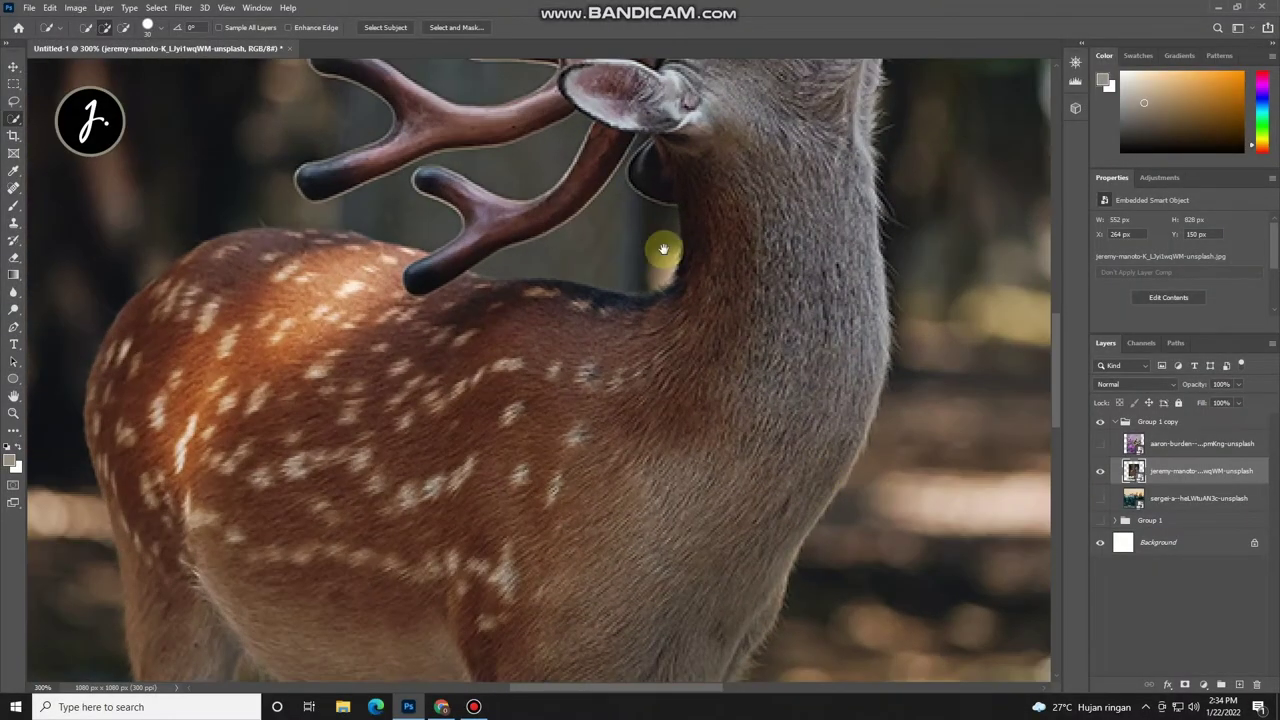
{"action": "scroll", "coordinate": [683, 296], "scroll_direction": "up", "scroll_amount": 1}
{"action": "key", "text": "ctrl+plus"}
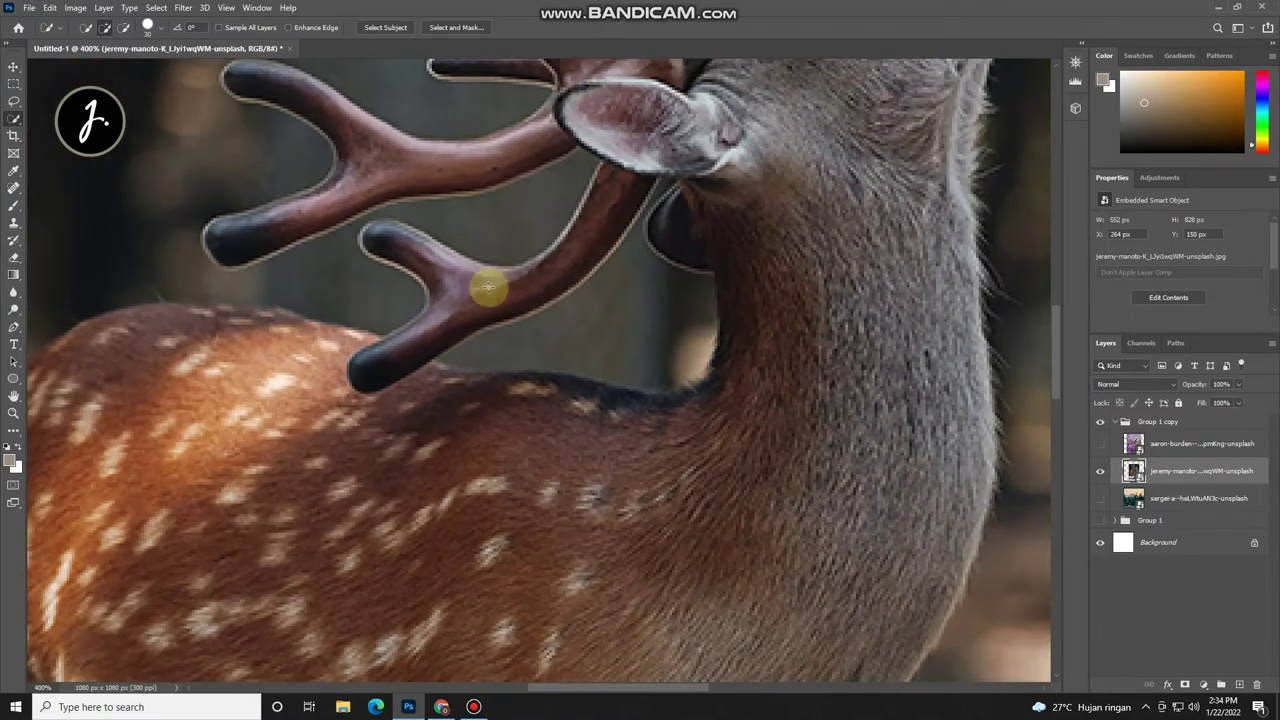
{"action": "left_click", "coordinate": [13, 328]}
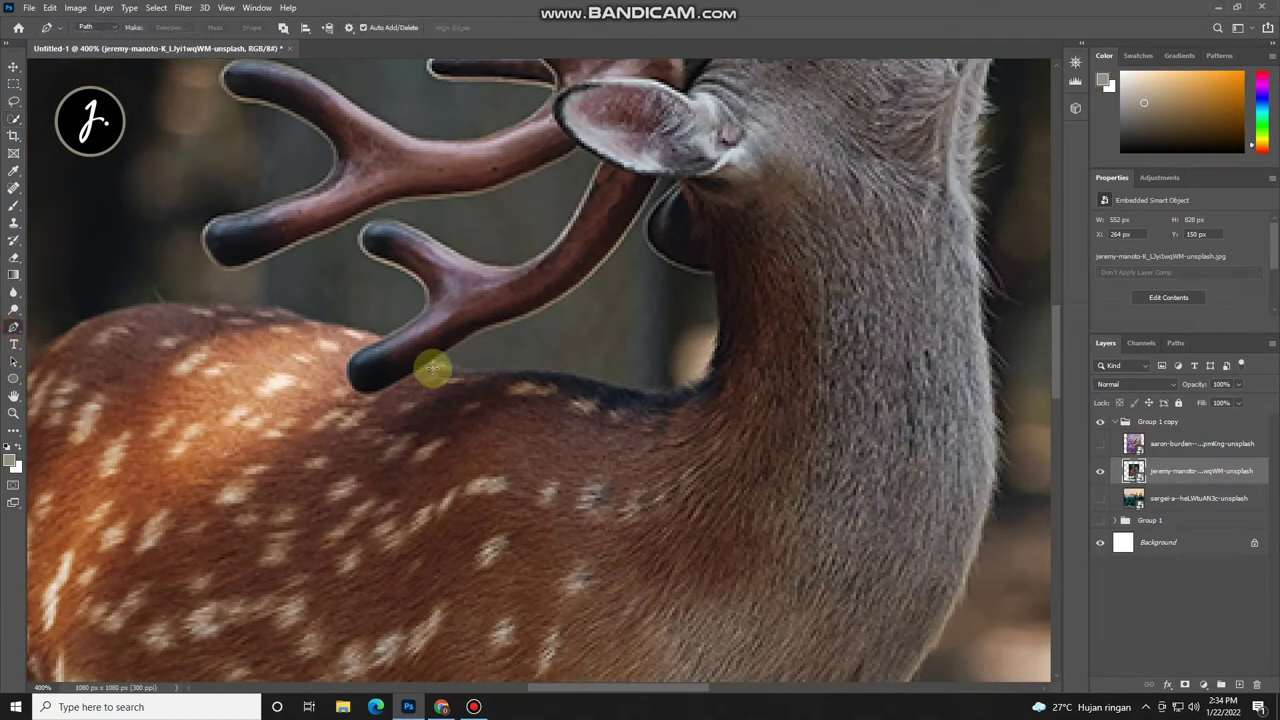
{"action": "left_click", "coordinate": [435, 361]}
{"action": "left_click", "coordinate": [493, 372]}
{"action": "left_click", "coordinate": [533, 370]}
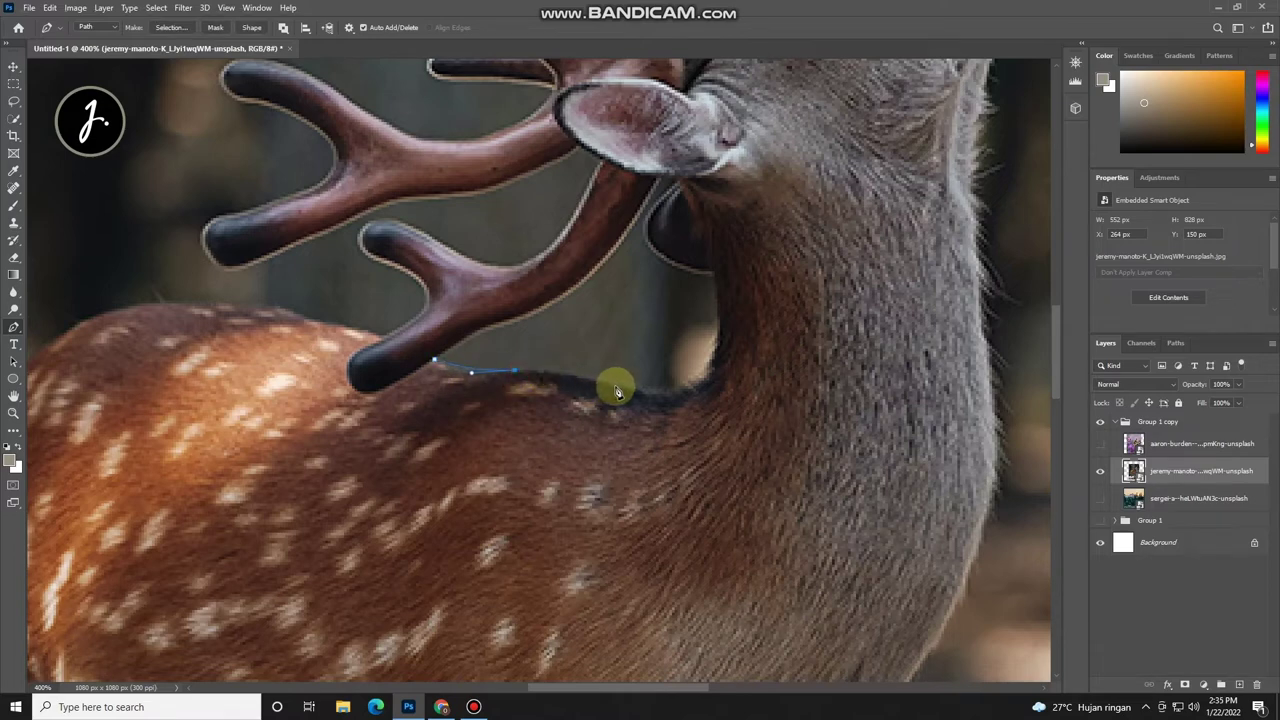
{"action": "left_click", "coordinate": [711, 358]}
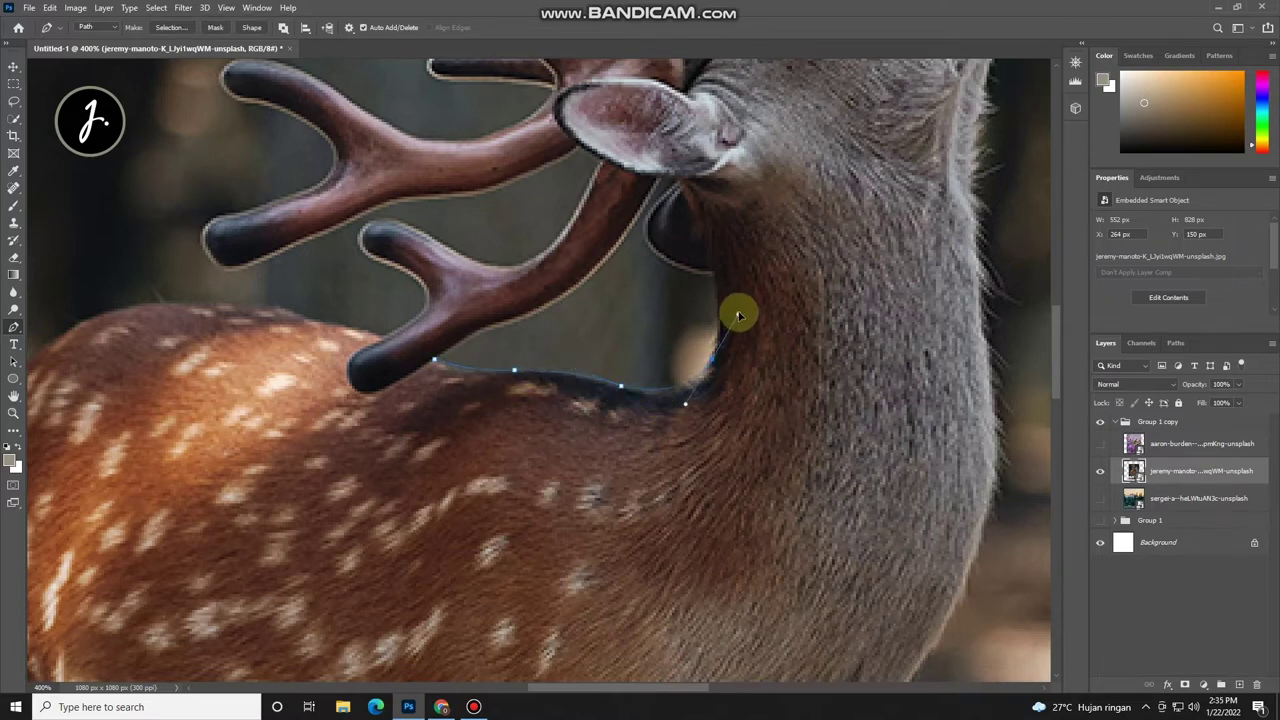
{"action": "left_click_drag", "start_coordinate": [711, 270], "coordinate": [697, 234]}
{"action": "left_click", "coordinate": [644, 231]}
{"action": "mouse_move", "coordinate": [680, 181]}
{"action": "left_mouse_down"}
{"action": "mouse_move", "coordinate": [718, 170]}
{"action": "mouse_move", "coordinate": [657, 178]}
{"action": "left_mouse_up"}
{"action": "left_click_drag", "start_coordinate": [549, 311], "coordinate": [530, 325]}
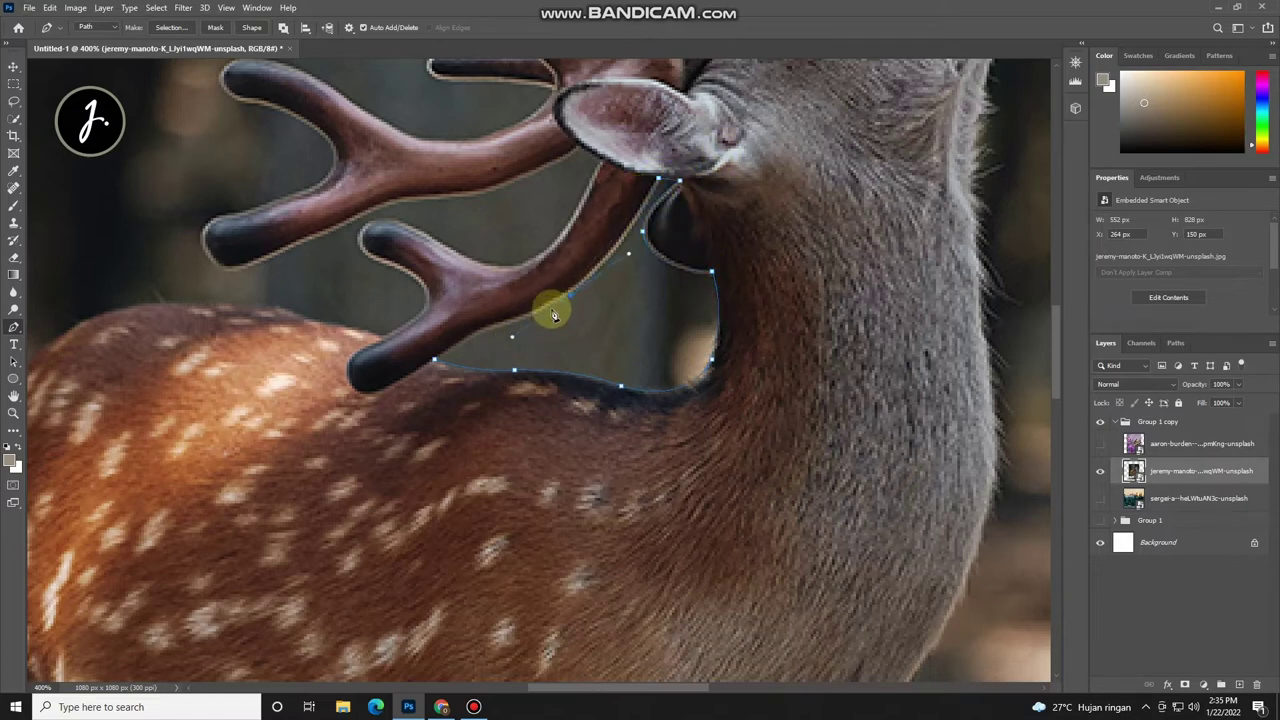
Step: Turn the path into a selection, duplicate the deer layer, and delete the background gap
{"action": "right_click", "coordinate": [474, 357]}
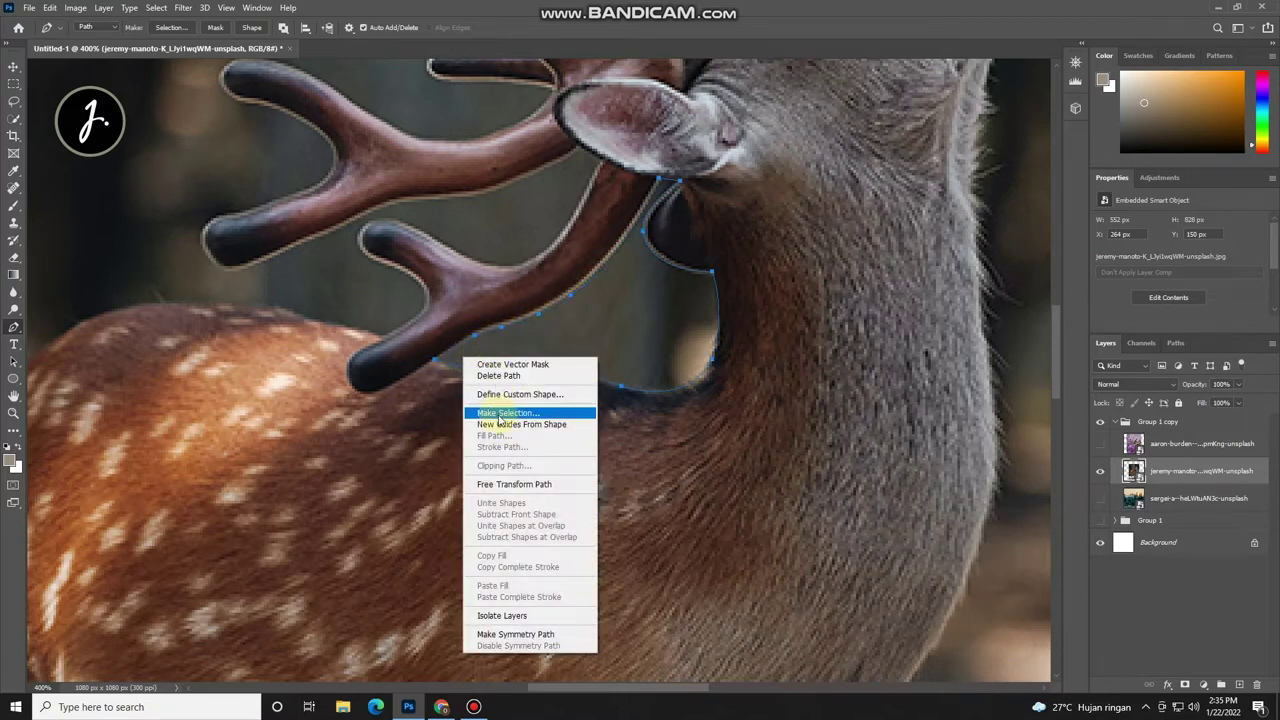
{"action": "left_click", "coordinate": [498, 414]}
{"action": "left_click", "coordinate": [700, 190]}
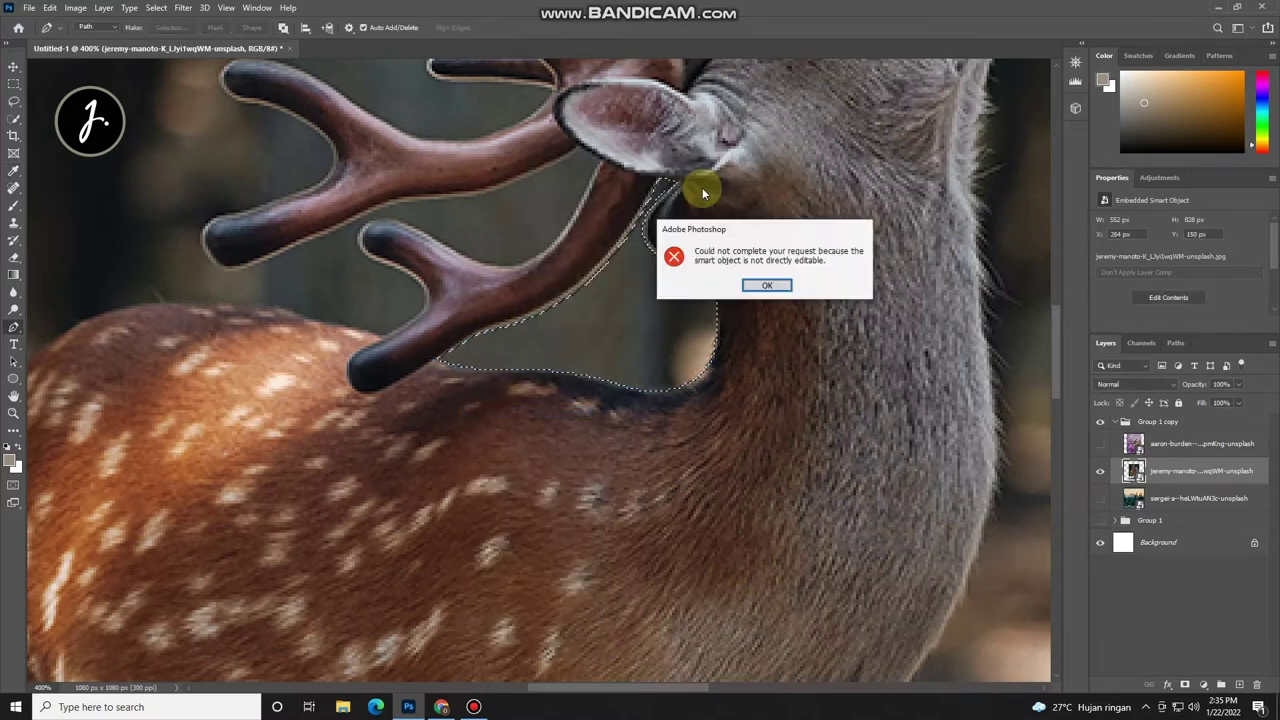
{"action": "left_click", "coordinate": [767, 285]}
{"action": "right_click", "coordinate": [1120, 468]}
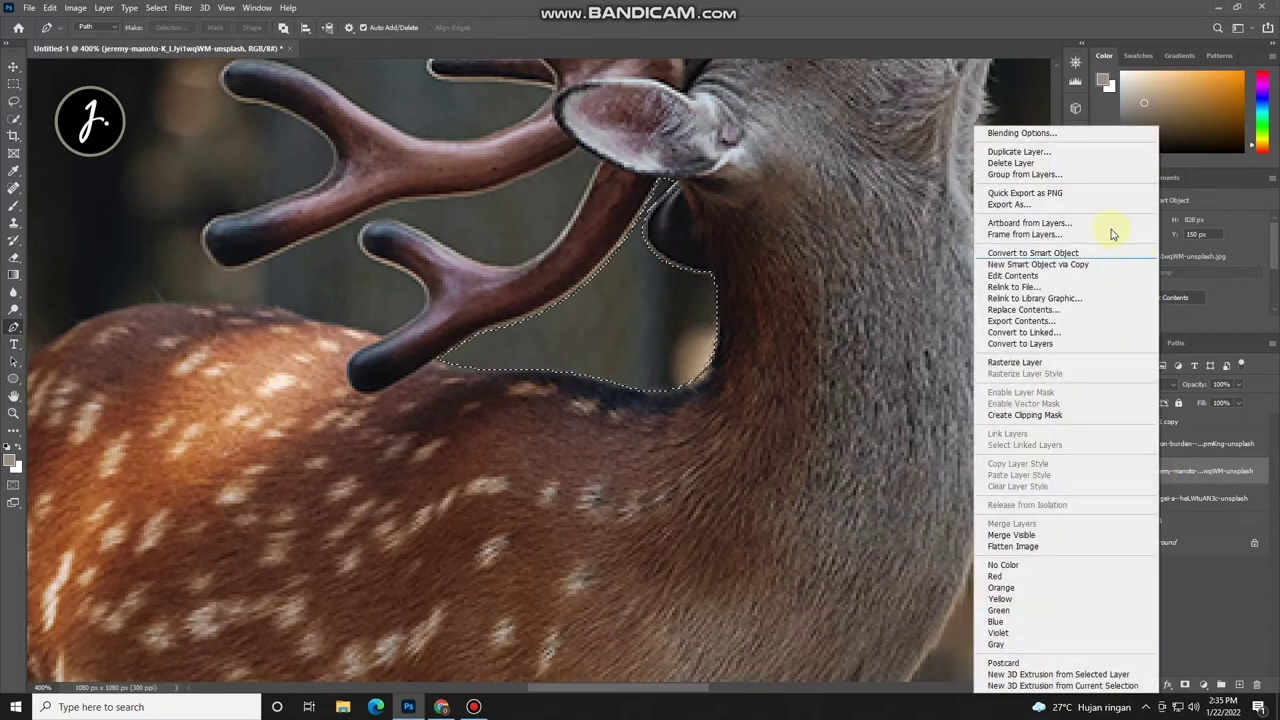
{"action": "left_click", "coordinate": [1050, 152]}
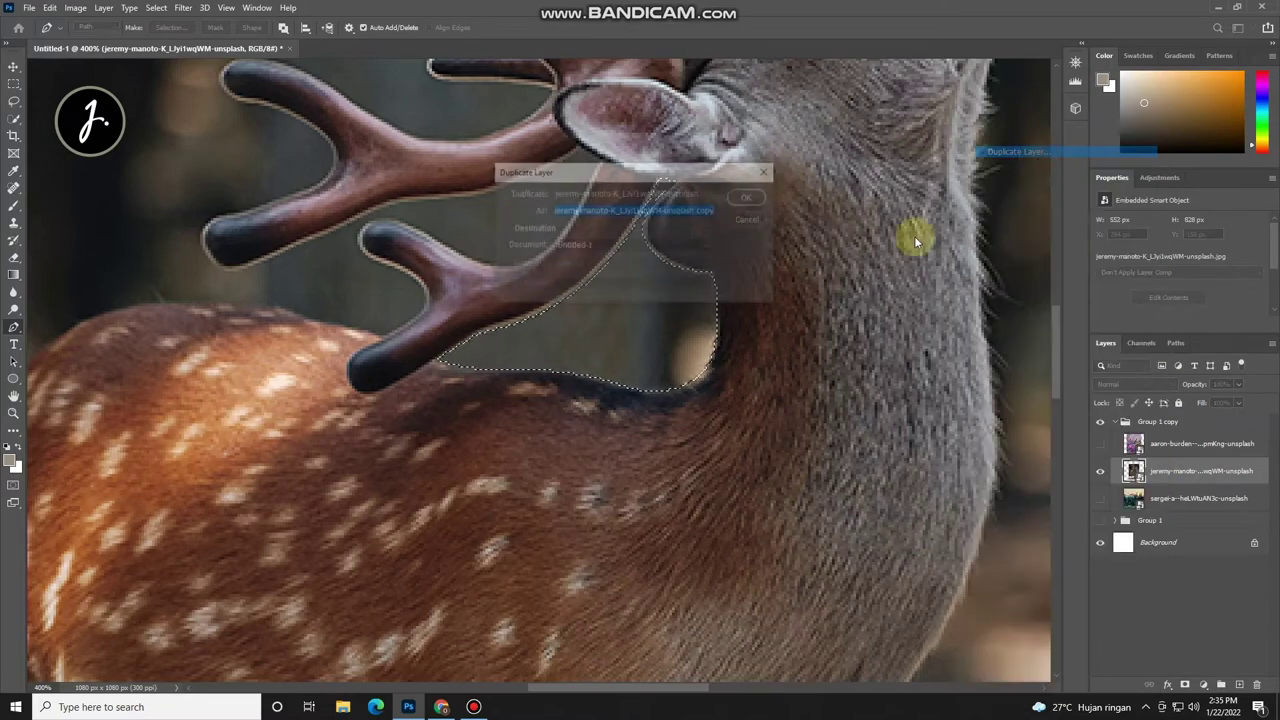
{"action": "left_click", "coordinate": [750, 197]}
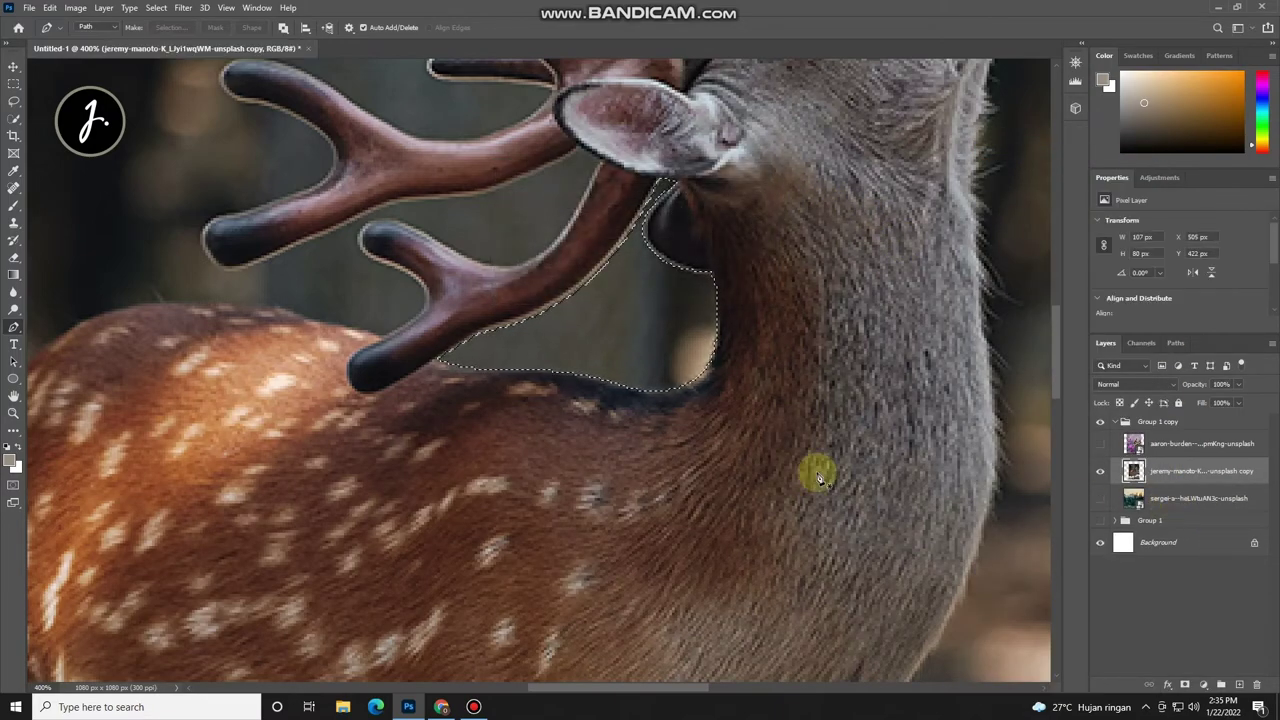
{"action": "key", "text": "Delete"}
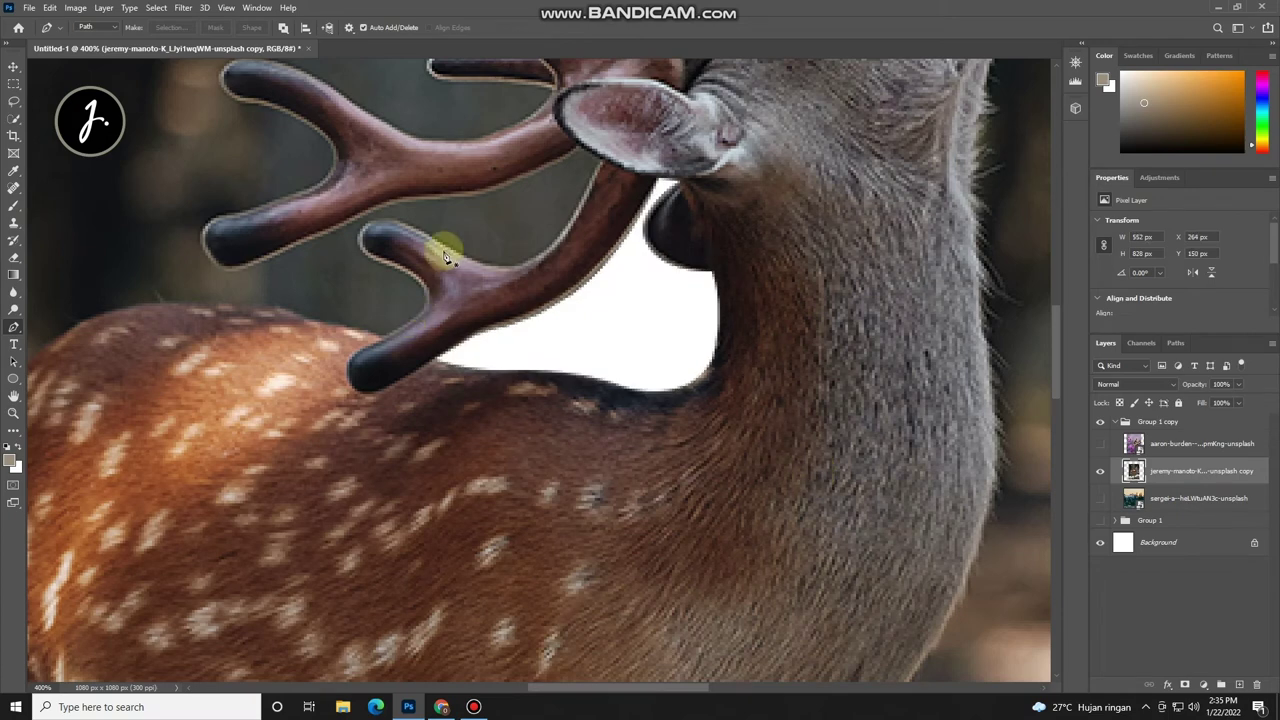
Step: Start the Pen outline along the antler edge and back, then around the rear leg and hoof
{"action": "scroll", "coordinate": [557, 355], "scroll_direction": "up", "scroll_amount": 2}
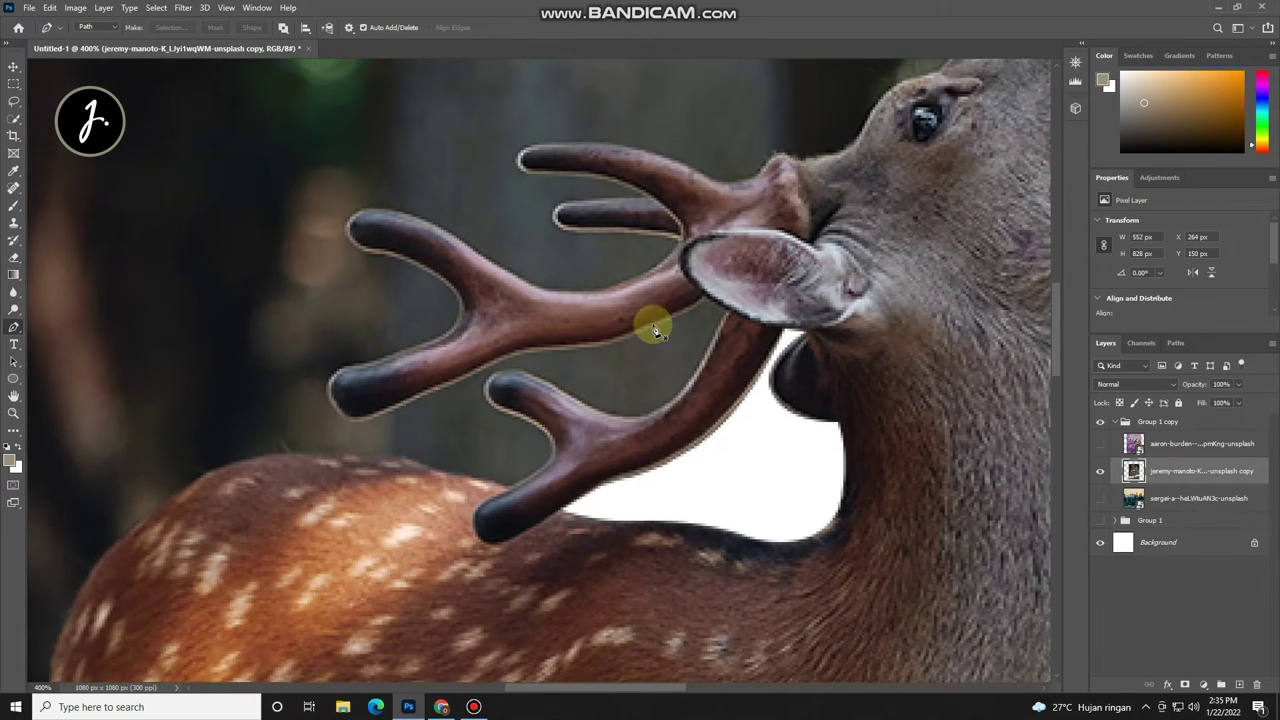
{"action": "left_click", "coordinate": [727, 314]}
{"action": "left_click", "coordinate": [668, 410]}
{"action": "left_click", "coordinate": [506, 413]}
{"action": "left_click", "coordinate": [546, 463]}
{"action": "left_click", "coordinate": [506, 487]}
{"action": "scroll", "coordinate": [540, 460], "scroll_direction": "left", "scroll_amount": 3}
{"action": "left_click", "coordinate": [546, 449]}
{"action": "left_click", "coordinate": [400, 468]}
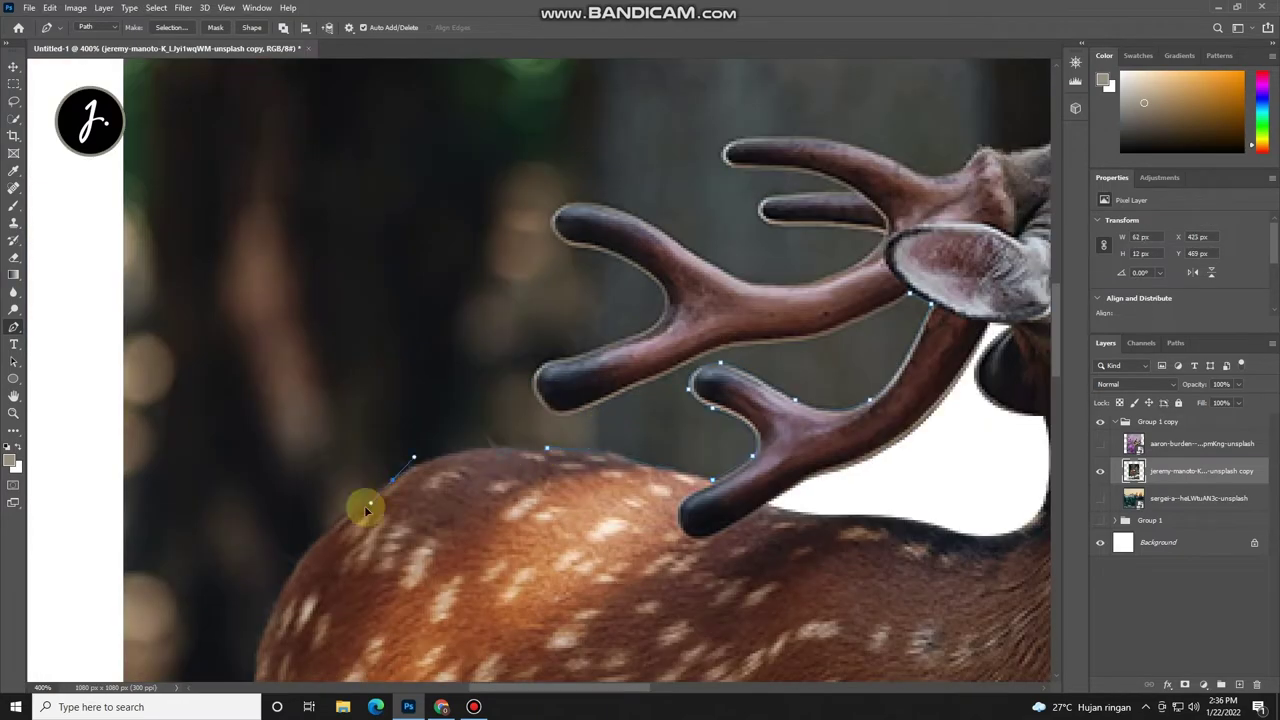
{"action": "scroll", "coordinate": [390, 440], "scroll_direction": "down", "scroll_amount": 3}
{"action": "scroll", "coordinate": [405, 375], "scroll_direction": "left", "scroll_amount": 2}
{"action": "scroll", "coordinate": [451, 566], "scroll_direction": "down", "scroll_amount": 5}
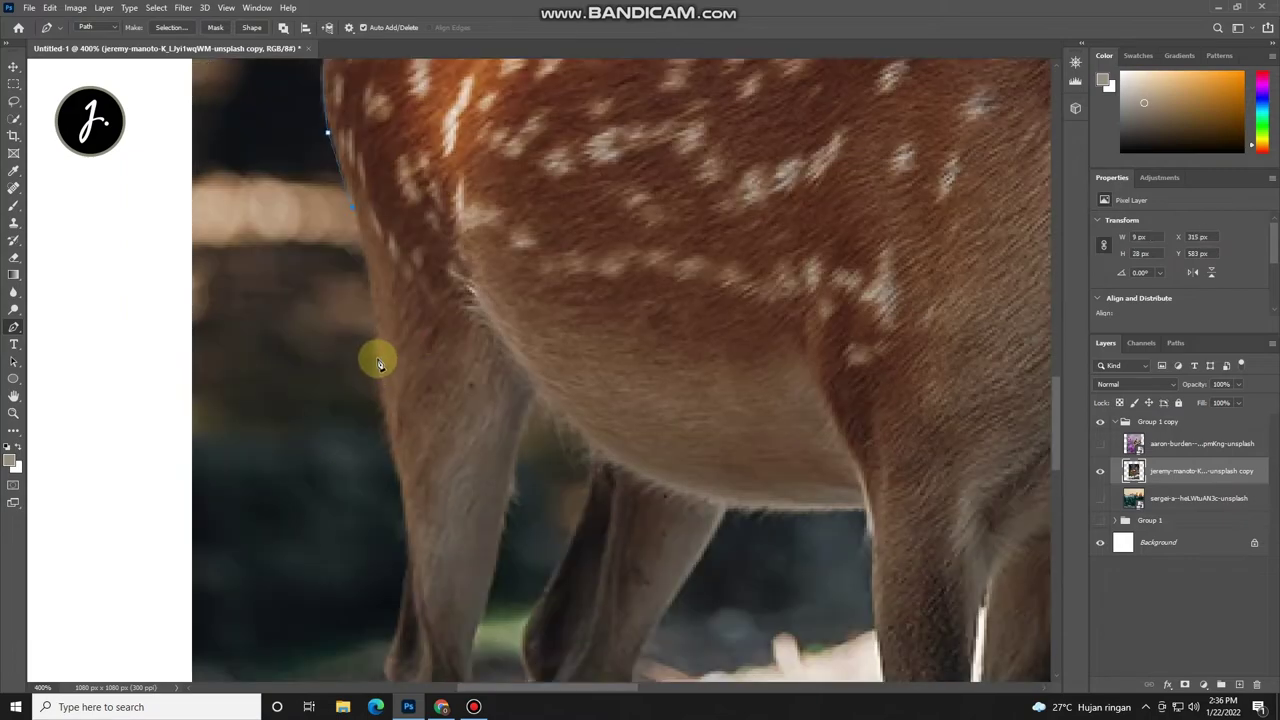
{"action": "scroll", "coordinate": [380, 360], "scroll_direction": "right", "scroll_amount": 2}
{"action": "left_click", "coordinate": [337, 479]}
{"action": "left_click", "coordinate": [322, 507]}
{"action": "scroll", "coordinate": [318, 415], "scroll_direction": "down", "scroll_amount": 3}
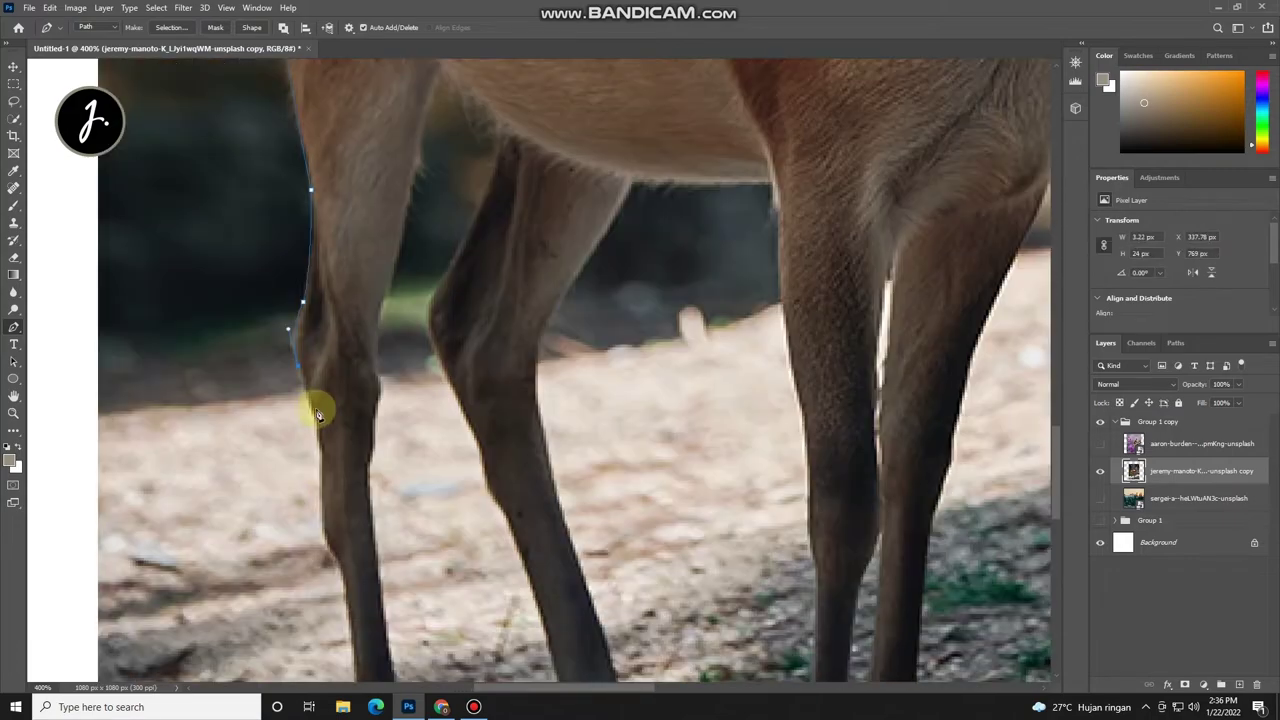
{"action": "scroll", "coordinate": [342, 350], "scroll_direction": "down", "scroll_amount": 3}
{"action": "left_click", "coordinate": [346, 378]}
{"action": "left_click", "coordinate": [354, 540]}
{"action": "left_click", "coordinate": [404, 598]}
{"action": "left_click", "coordinate": [413, 510]}
{"action": "left_click", "coordinate": [386, 410]}
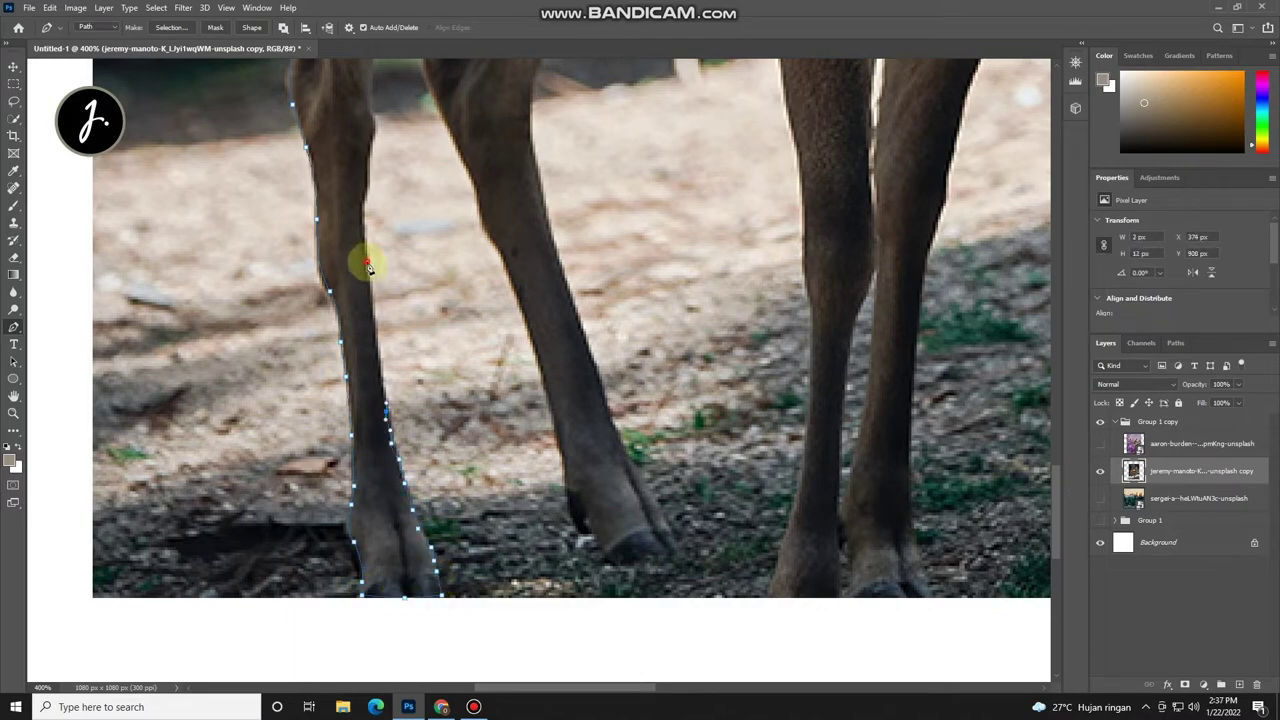
Step: Continue the outline up the leg edge and around the front leg and its hoof
{"action": "scroll", "coordinate": [368, 267], "scroll_direction": "up", "scroll_amount": 3}
{"action": "left_click", "coordinate": [431, 301]}
{"action": "scroll", "coordinate": [466, 224], "scroll_direction": "up", "scroll_amount": 2}
{"action": "left_click", "coordinate": [490, 188]}
{"action": "left_click", "coordinate": [530, 225]}
{"action": "left_click", "coordinate": [544, 281]}
{"action": "left_click", "coordinate": [497, 390]}
{"action": "scroll", "coordinate": [497, 520], "scroll_direction": "down", "scroll_amount": 3}
{"action": "scroll", "coordinate": [470, 420], "scroll_direction": "right", "scroll_amount": 1}
{"action": "left_click", "coordinate": [431, 289]}
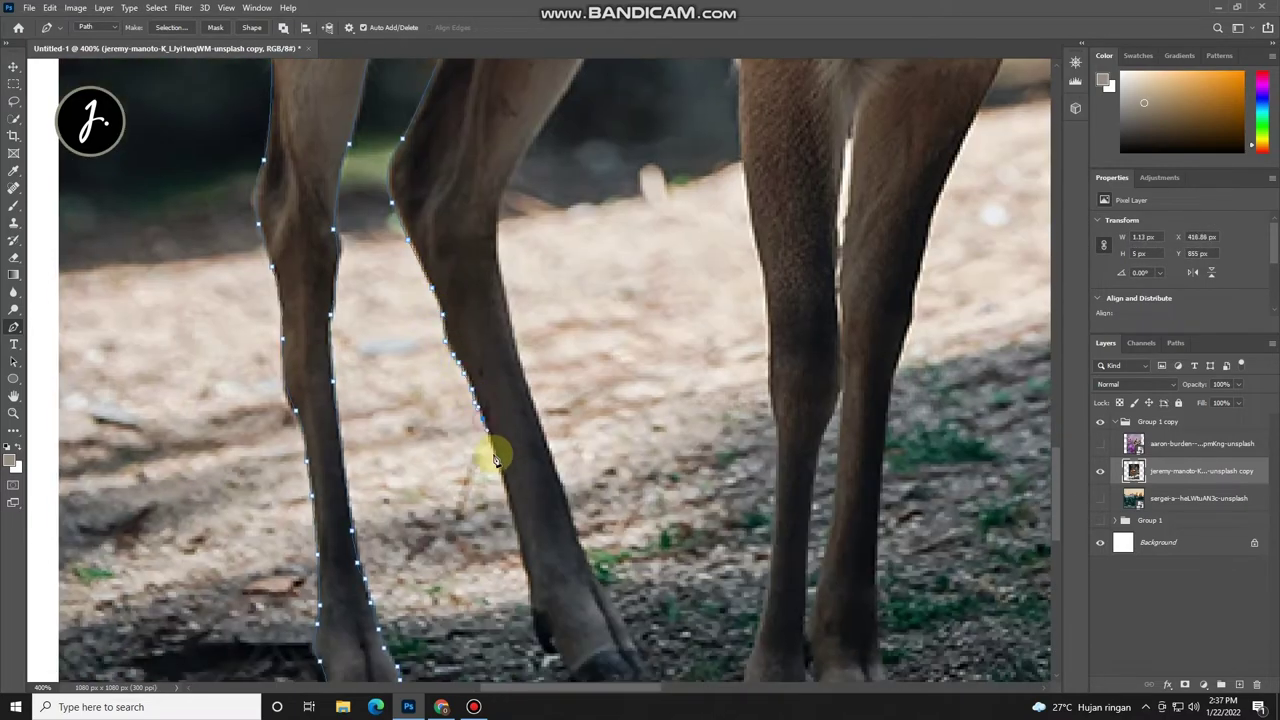
{"action": "scroll", "coordinate": [495, 459], "scroll_direction": "down", "scroll_amount": 2}
{"action": "scroll", "coordinate": [495, 459], "scroll_direction": "right", "scroll_amount": 1}
{"action": "left_click", "coordinate": [483, 449]}
{"action": "left_click", "coordinate": [508, 537]}
{"action": "left_click", "coordinate": [597, 537]}
{"action": "left_click", "coordinate": [531, 407]}
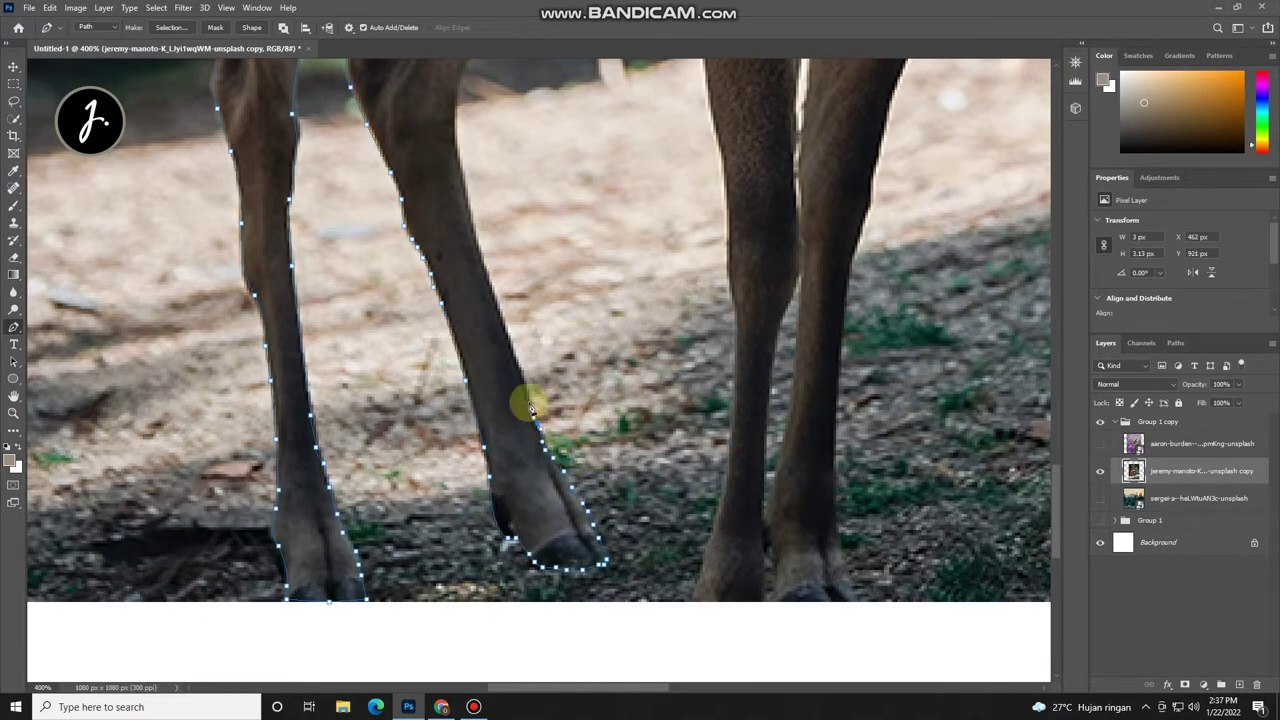
{"action": "scroll", "coordinate": [500, 350], "scroll_direction": "up", "scroll_amount": 3}
{"action": "left_click", "coordinate": [437, 249]}
{"action": "scroll", "coordinate": [469, 177], "scroll_direction": "up", "scroll_amount": 2}
{"action": "left_click", "coordinate": [511, 213]}
Step: Trace along the belly and around the remaining legs and hooves
{"action": "left_click", "coordinate": [651, 216]}
{"action": "left_click", "coordinate": [655, 248]}
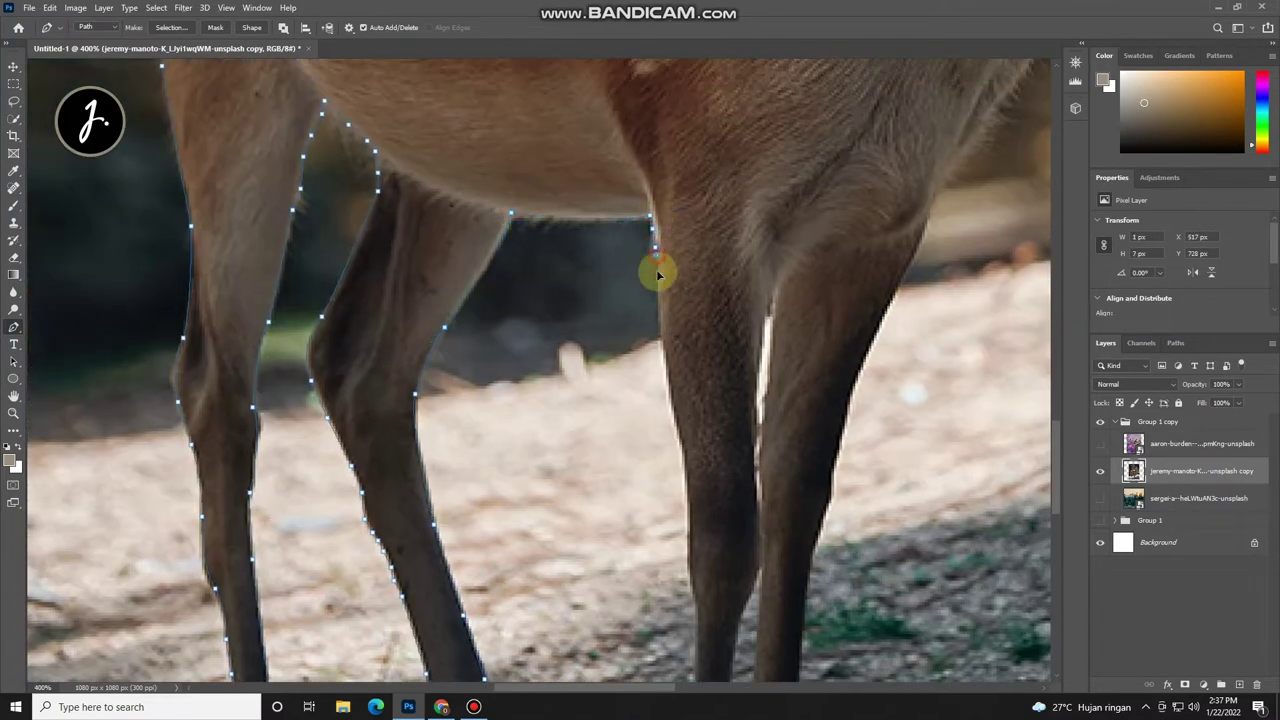
{"action": "scroll", "coordinate": [657, 272], "scroll_direction": "down", "scroll_amount": 2}
{"action": "scroll", "coordinate": [657, 272], "scroll_direction": "right", "scroll_amount": 2}
{"action": "left_click", "coordinate": [562, 272]}
{"action": "scroll", "coordinate": [563, 434], "scroll_direction": "down", "scroll_amount": 3}
{"action": "scroll", "coordinate": [563, 434], "scroll_direction": "right", "scroll_amount": 1}
{"action": "scroll", "coordinate": [563, 434], "scroll_direction": "down", "scroll_amount": 2}
{"action": "left_click", "coordinate": [566, 368]}
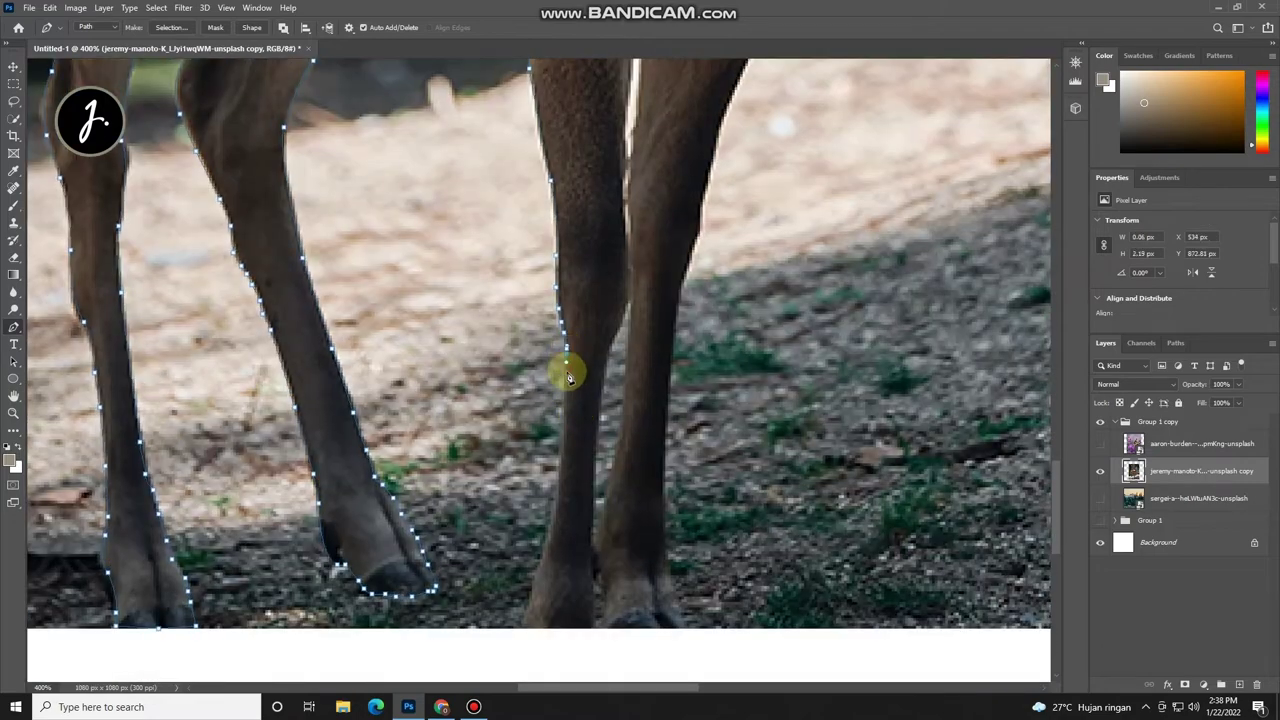
{"action": "scroll", "coordinate": [566, 368], "scroll_direction": "down", "scroll_amount": 2}
{"action": "left_click", "coordinate": [543, 405]}
{"action": "left_click", "coordinate": [585, 509]}
{"action": "left_click", "coordinate": [580, 329]}
{"action": "scroll", "coordinate": [580, 432], "scroll_direction": "up", "scroll_amount": 3}
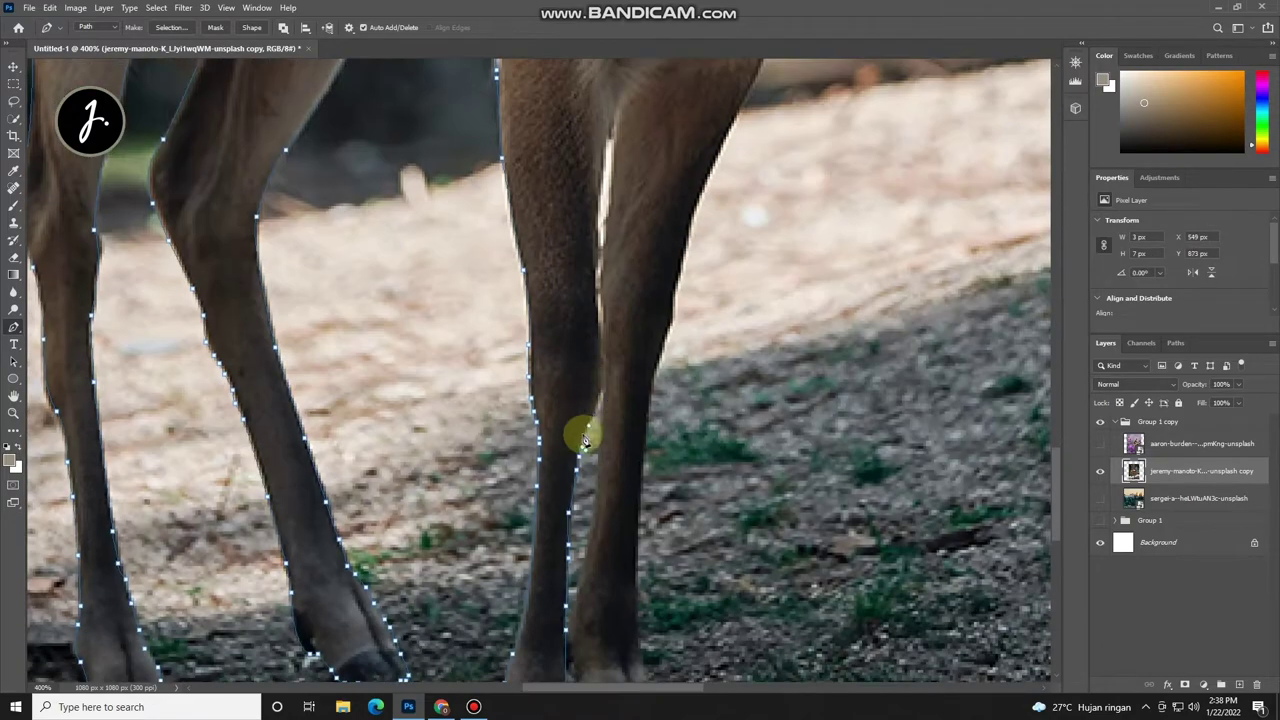
{"action": "left_click", "coordinate": [607, 152]}
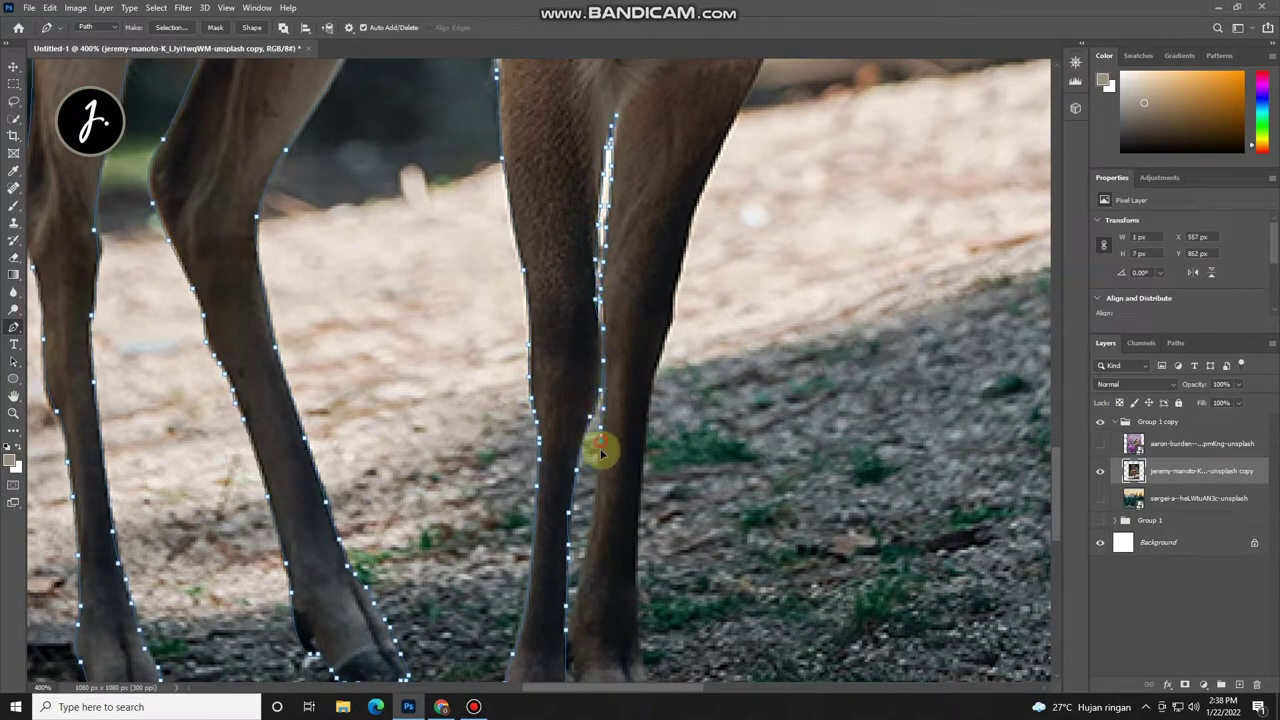
{"action": "scroll", "coordinate": [597, 440], "scroll_direction": "down", "scroll_amount": 3}
{"action": "left_click", "coordinate": [663, 608]}
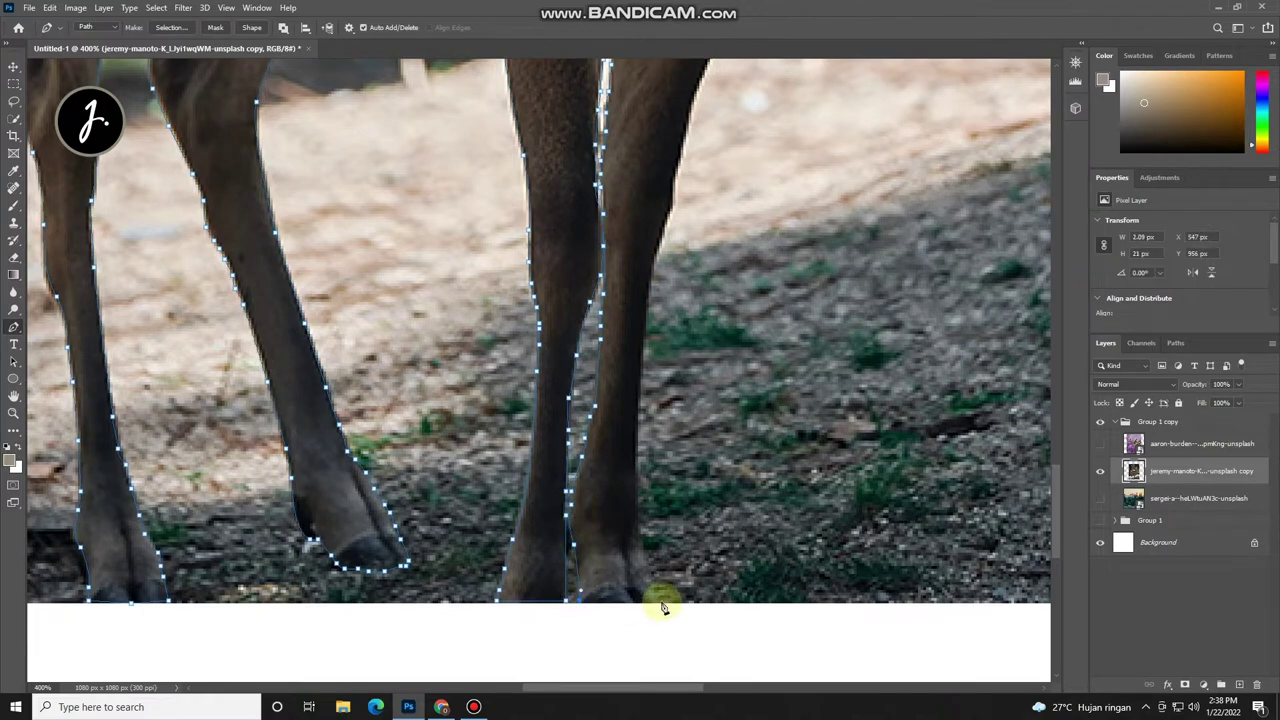
{"action": "left_click", "coordinate": [637, 391]}
Step: Extend the outline up the front of the neck to the nose tip
{"action": "scroll", "coordinate": [637, 391], "scroll_direction": "up", "scroll_amount": 5}
{"action": "scroll", "coordinate": [630, 418], "scroll_direction": "up", "scroll_amount": 3}
{"action": "scroll", "coordinate": [591, 434], "scroll_direction": "up", "scroll_amount": 3}
{"action": "left_click", "coordinate": [646, 394]}
{"action": "scroll", "coordinate": [646, 394], "scroll_direction": "up", "scroll_amount": 2}
{"action": "left_click", "coordinate": [657, 511]}
{"action": "left_click", "coordinate": [666, 323]}
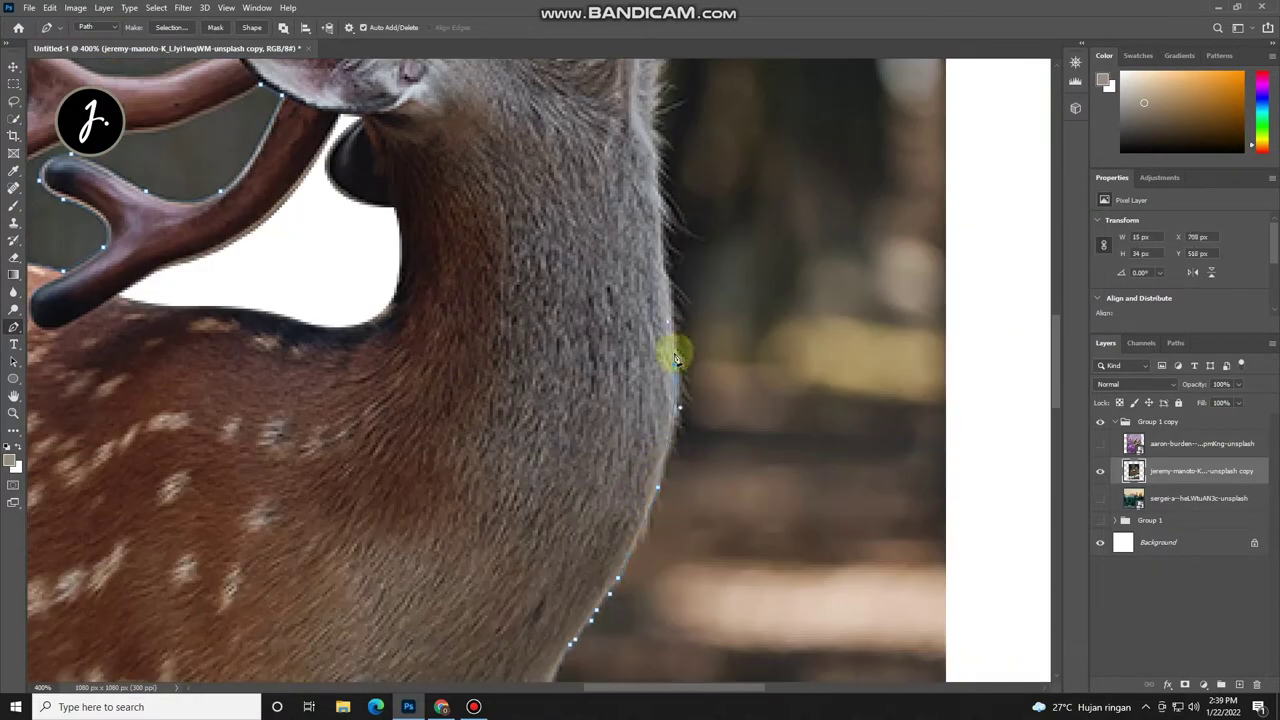
{"action": "scroll", "coordinate": [666, 460], "scroll_direction": "up", "scroll_amount": 5}
{"action": "scroll", "coordinate": [677, 319], "scroll_direction": "up", "scroll_amount": 3}
{"action": "left_click", "coordinate": [640, 232]}
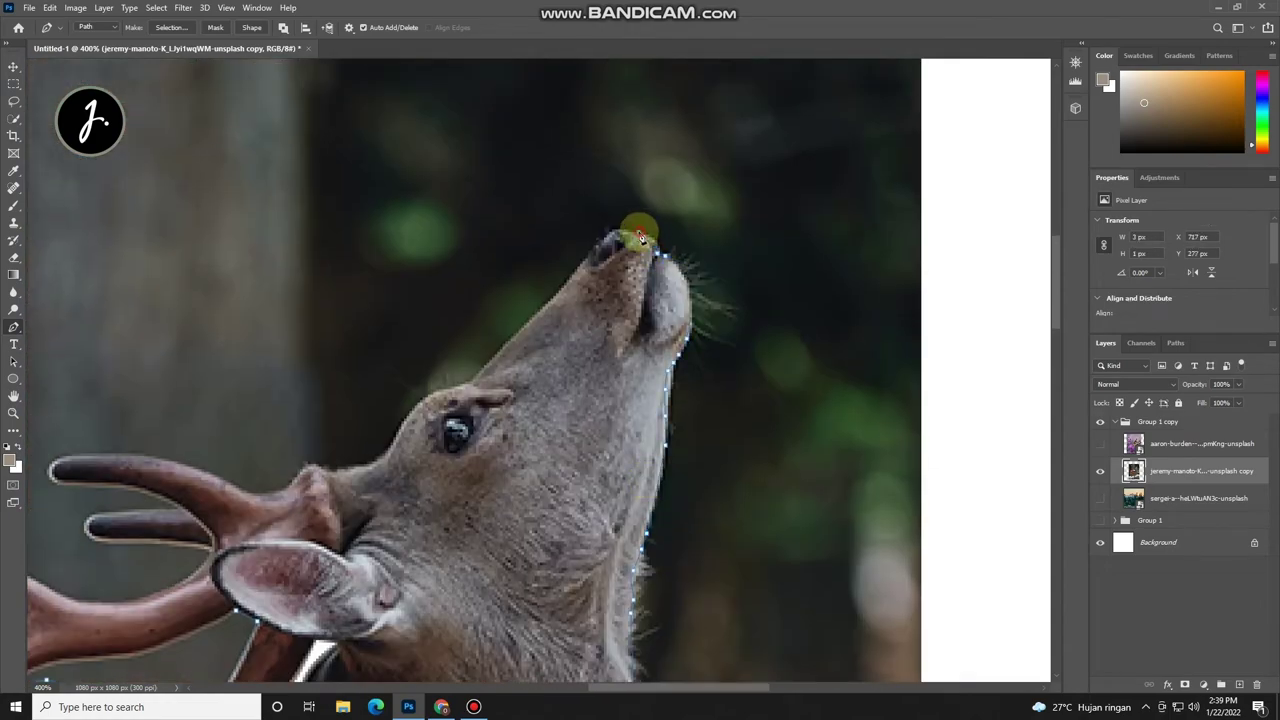
Step: Outline the antlers around every tip and tine, then zoom out to view the deer
{"action": "left_click", "coordinate": [247, 495]}
{"action": "scroll", "coordinate": [347, 428], "scroll_direction": "left", "scroll_amount": 3}
{"action": "left_click_drag", "start_coordinate": [352, 425], "coordinate": [281, 440]}
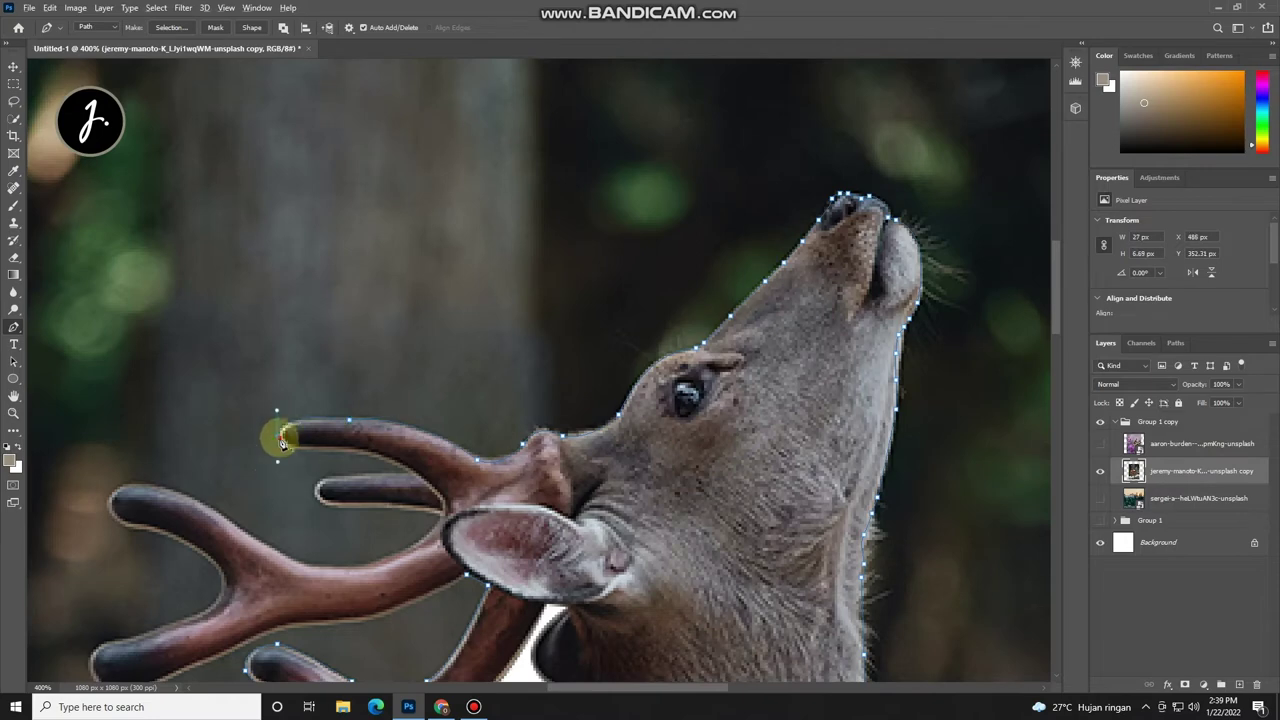
{"action": "left_click", "coordinate": [408, 473]}
{"action": "left_click", "coordinate": [328, 476]}
{"action": "left_click", "coordinate": [343, 507]}
{"action": "left_click", "coordinate": [437, 510]}
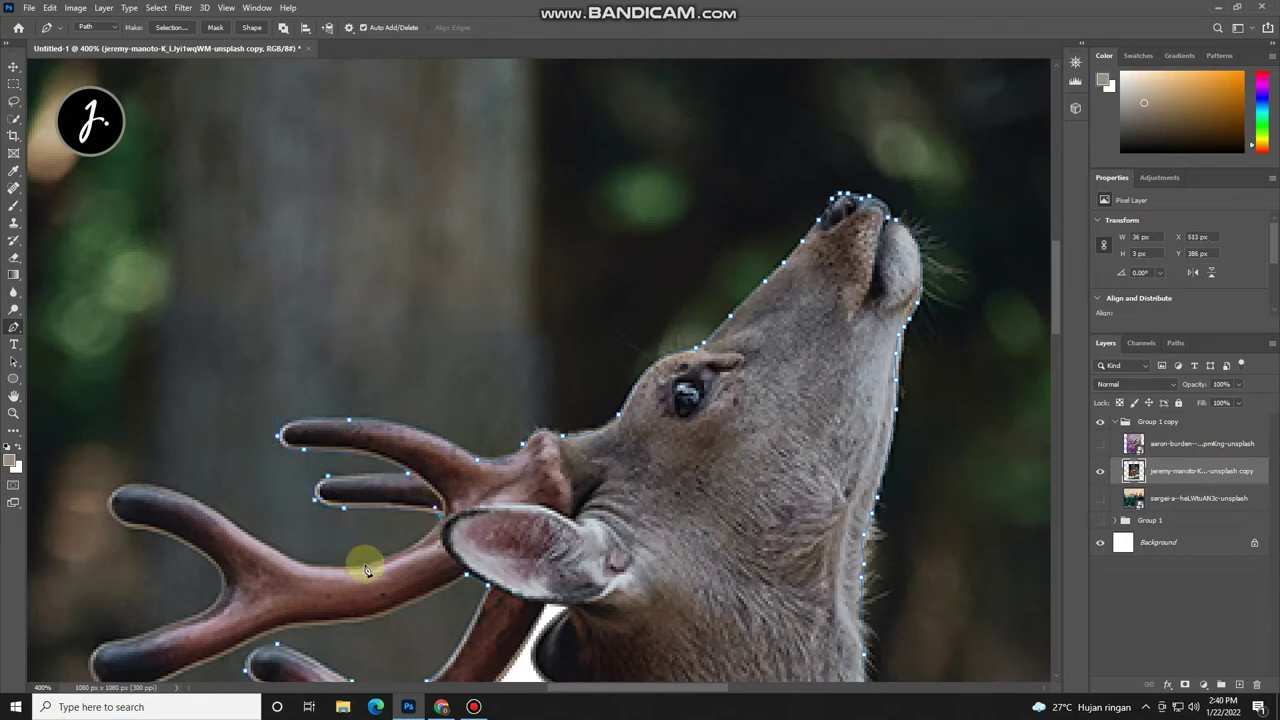
{"action": "left_click", "coordinate": [280, 553]}
{"action": "scroll", "coordinate": [280, 553], "scroll_direction": "left", "scroll_amount": 3}
{"action": "left_click", "coordinate": [322, 443]}
{"action": "left_click", "coordinate": [302, 479]}
{"action": "left_click", "coordinate": [348, 493]}
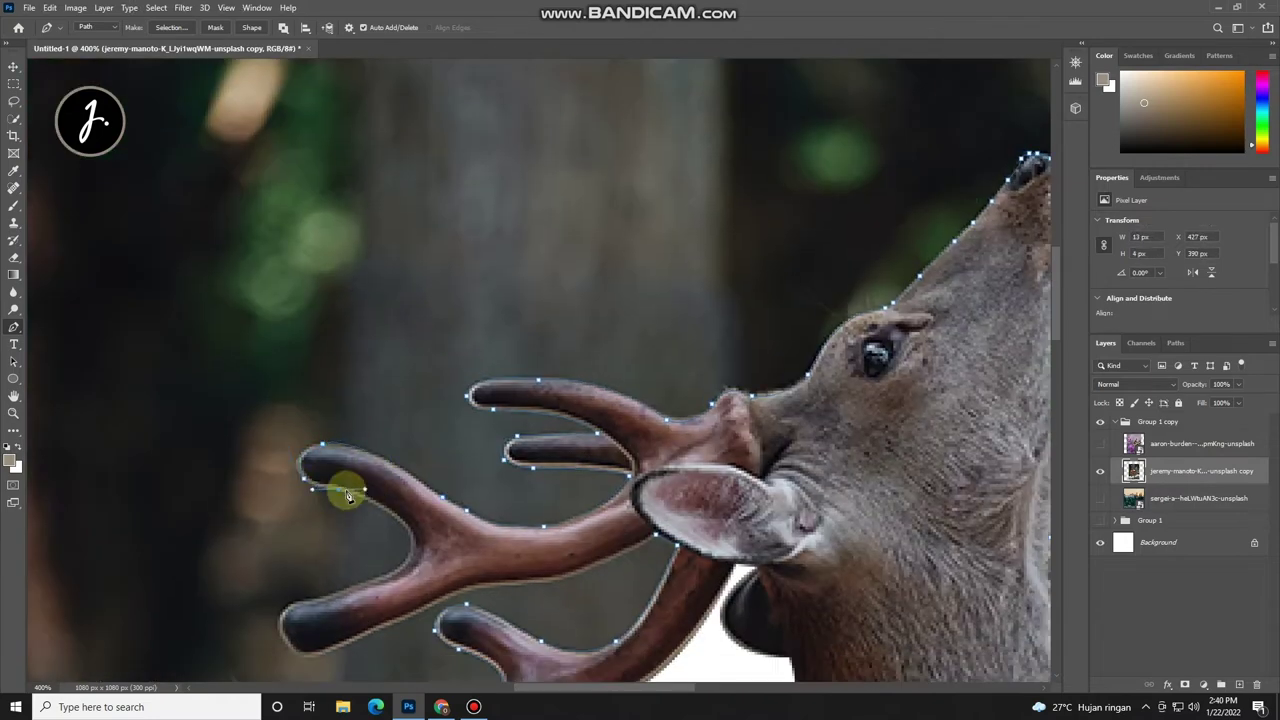
{"action": "left_click", "coordinate": [300, 612]}
{"action": "scroll", "coordinate": [305, 600], "scroll_direction": "down", "scroll_amount": 3}
{"action": "left_click", "coordinate": [317, 546]}
{"action": "left_click", "coordinate": [489, 470]}
{"action": "left_click", "coordinate": [536, 481]}
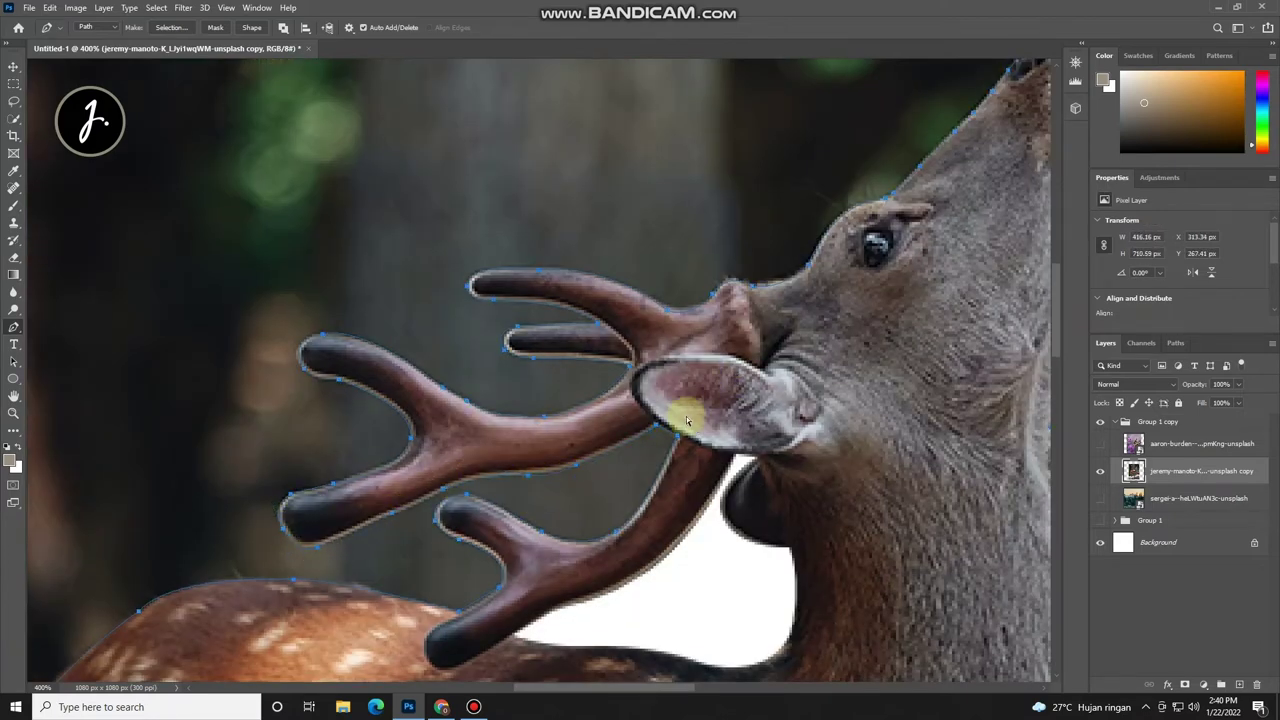
{"action": "key", "text": "ctrl+minus"}
Step: Convert the deer path to a selection and copy the deer onto a new layer
{"action": "right_click", "coordinate": [688, 423]}
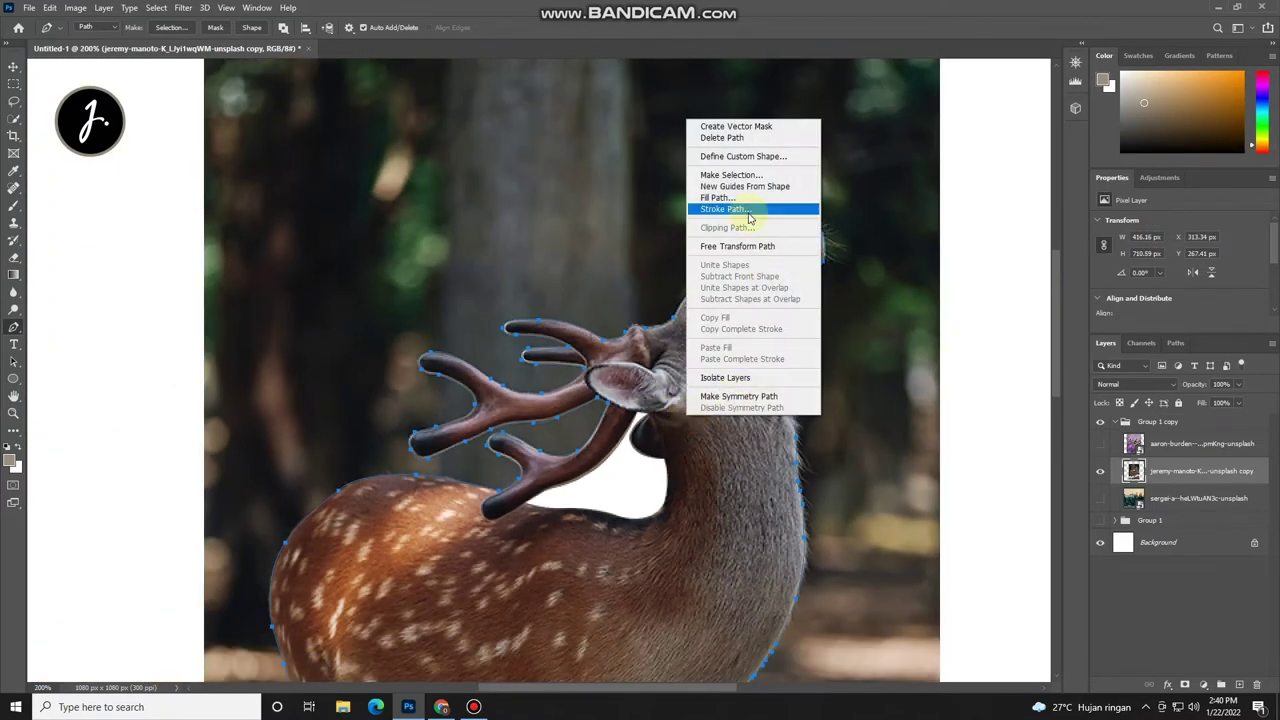
{"action": "left_click", "coordinate": [730, 174]}
{"action": "left_click", "coordinate": [709, 191]}
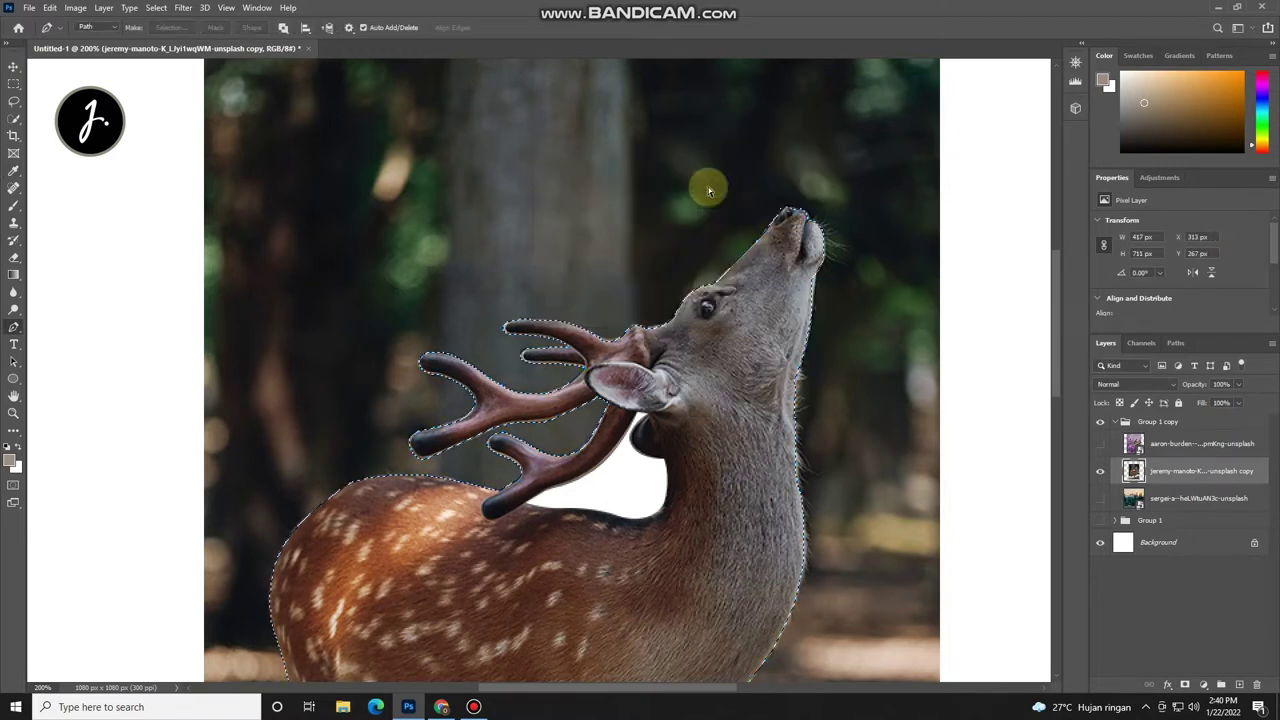
{"action": "key", "text": "ctrl+j"}
Step: Hide the original photo, show the forest, and move the deer cut-out onto the rocks
{"action": "left_click", "coordinate": [1100, 498]}
{"action": "key", "text": "ctrl+minus"}
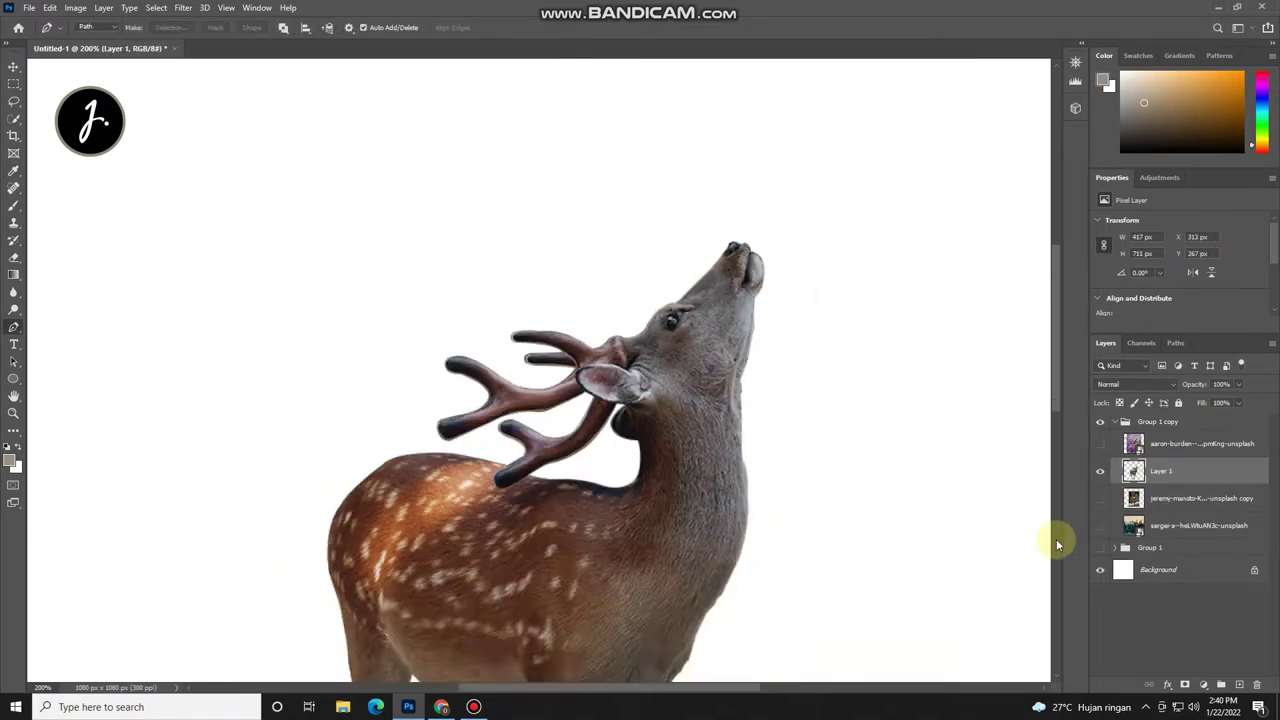
{"action": "key", "text": "ctrl+minus"}
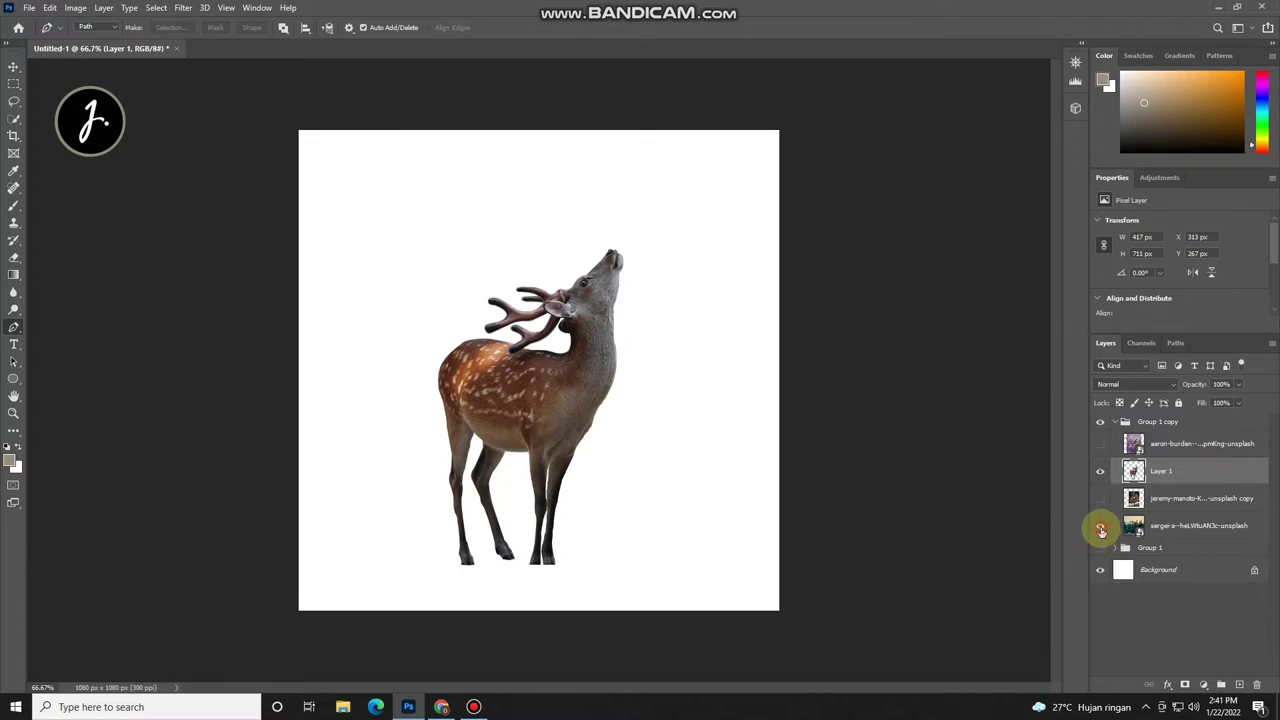
{"action": "left_click", "coordinate": [1100, 525]}
{"action": "left_click", "coordinate": [1178, 478]}
{"action": "key", "text": "ctrl+t"}
{"action": "left_click_drag", "start_coordinate": [549, 400], "coordinate": [543, 437]}
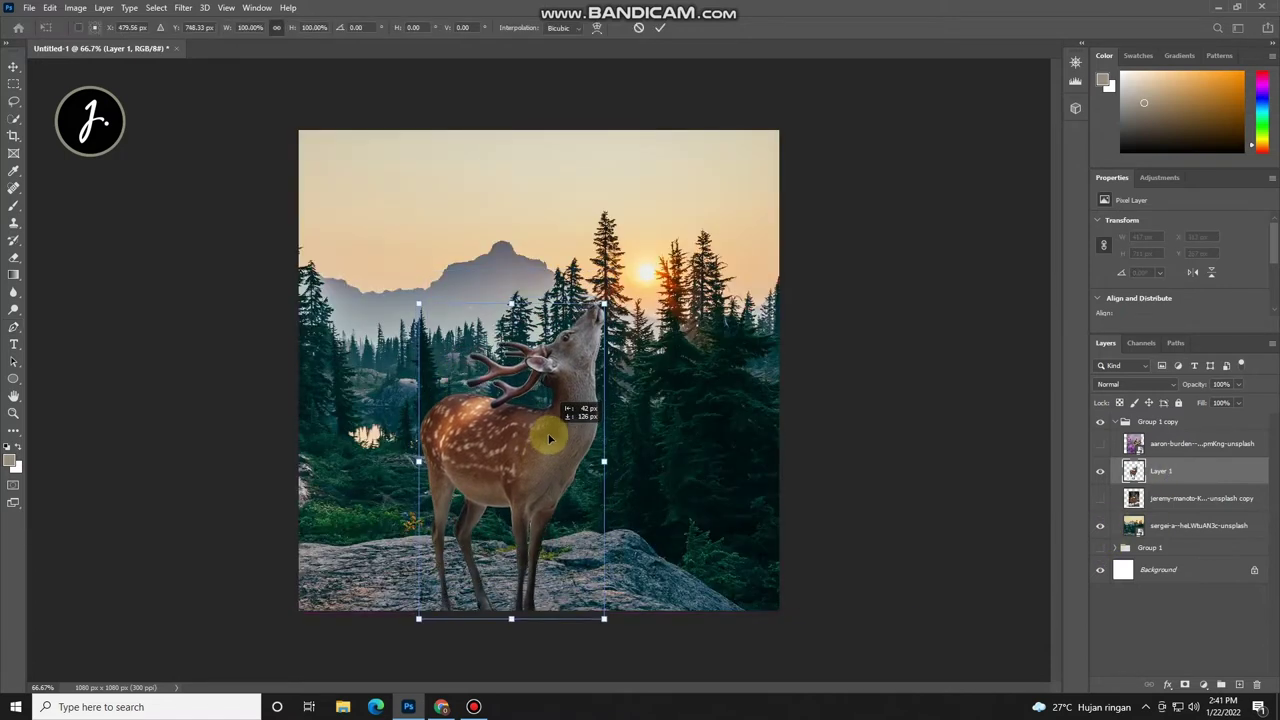
{"action": "left_click", "coordinate": [658, 27]}
{"action": "left_click_drag", "start_coordinate": [1152, 507], "coordinate": [1150, 512]}
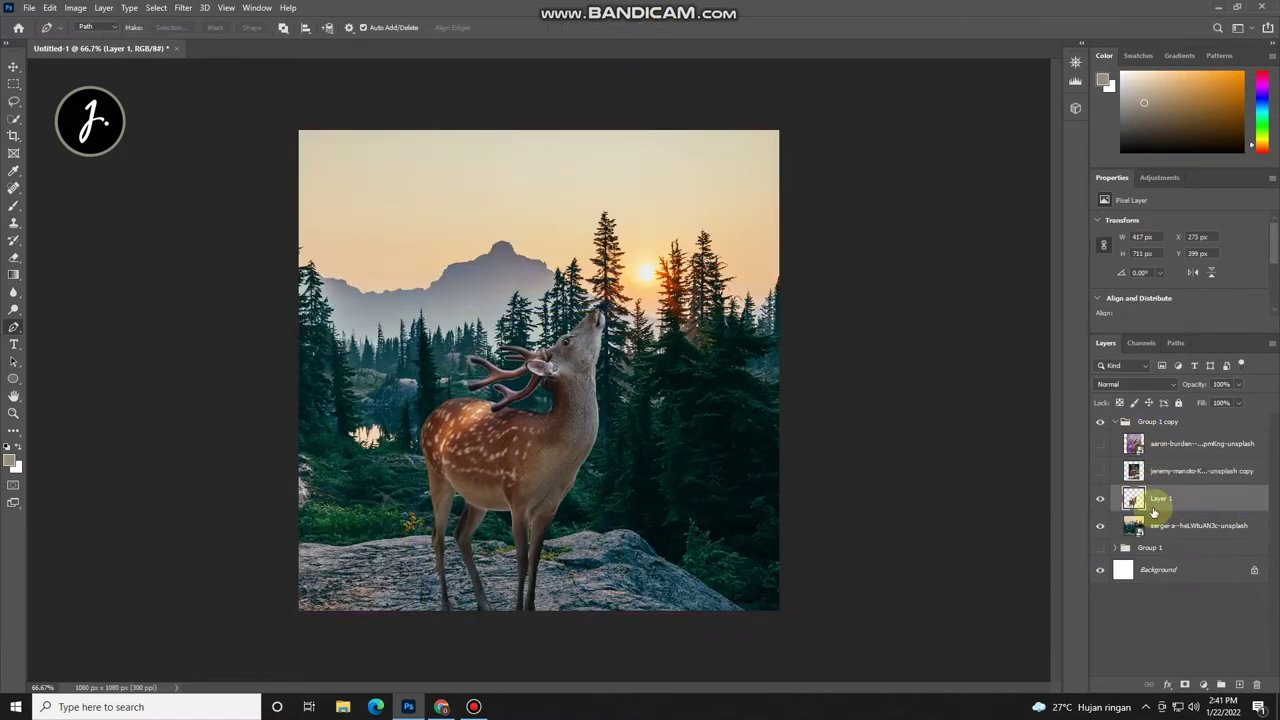
Step: Show only the butterfly photo, zoom in, and begin a path along its wing edge
{"action": "left_click", "coordinate": [1100, 443]}
{"action": "left_click", "coordinate": [1100, 498]}
{"action": "left_click", "coordinate": [1100, 525]}
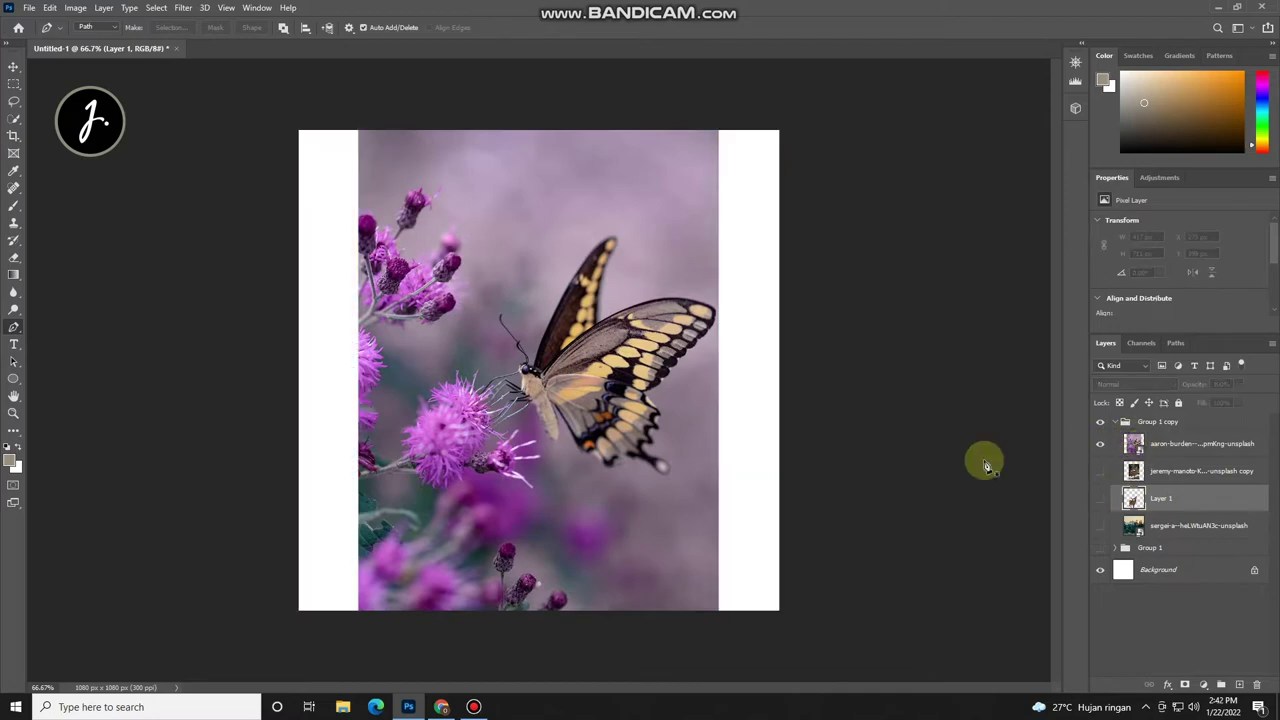
{"action": "key", "text": "ctrl+plus"}
{"action": "key", "text": "ctrl+plus"}
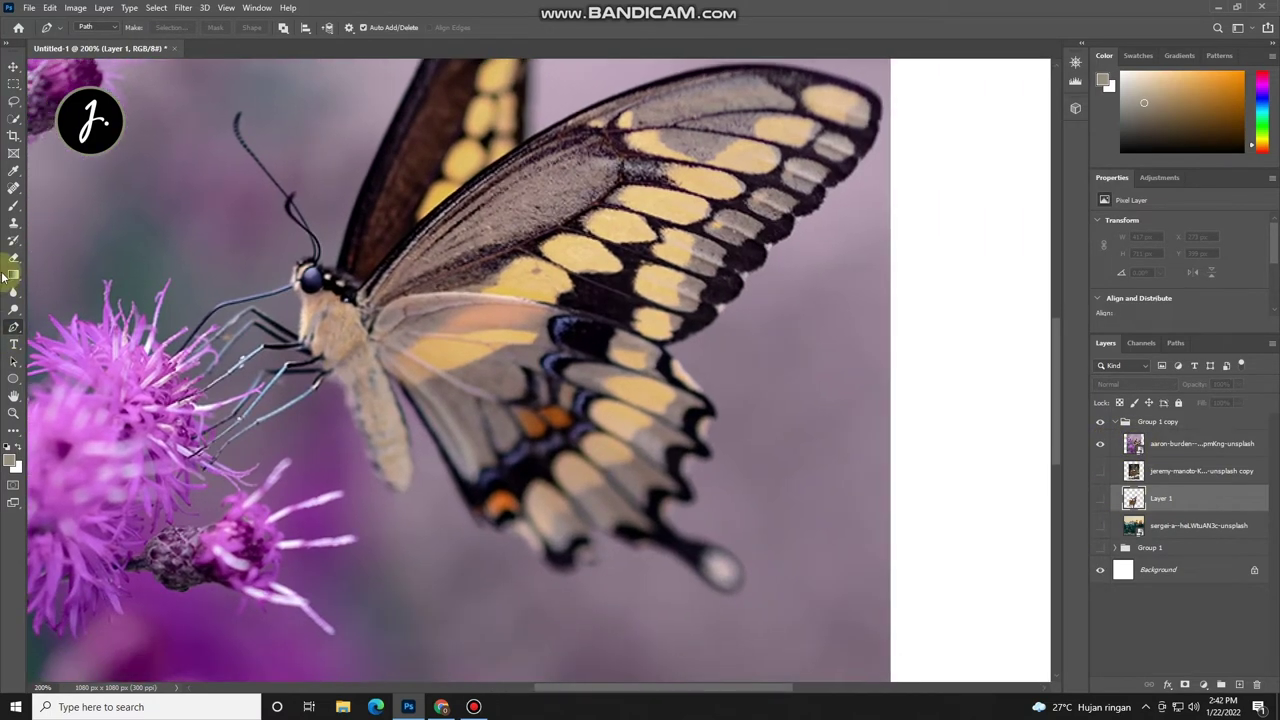
{"action": "left_click", "coordinate": [664, 347]}
Step: Trace the Pen path along the wing edge and around the upper left wing tip
{"action": "left_click_drag", "start_coordinate": [730, 292], "coordinate": [732, 311]}
{"action": "scroll", "coordinate": [730, 310], "scroll_direction": "up", "scroll_amount": 2}
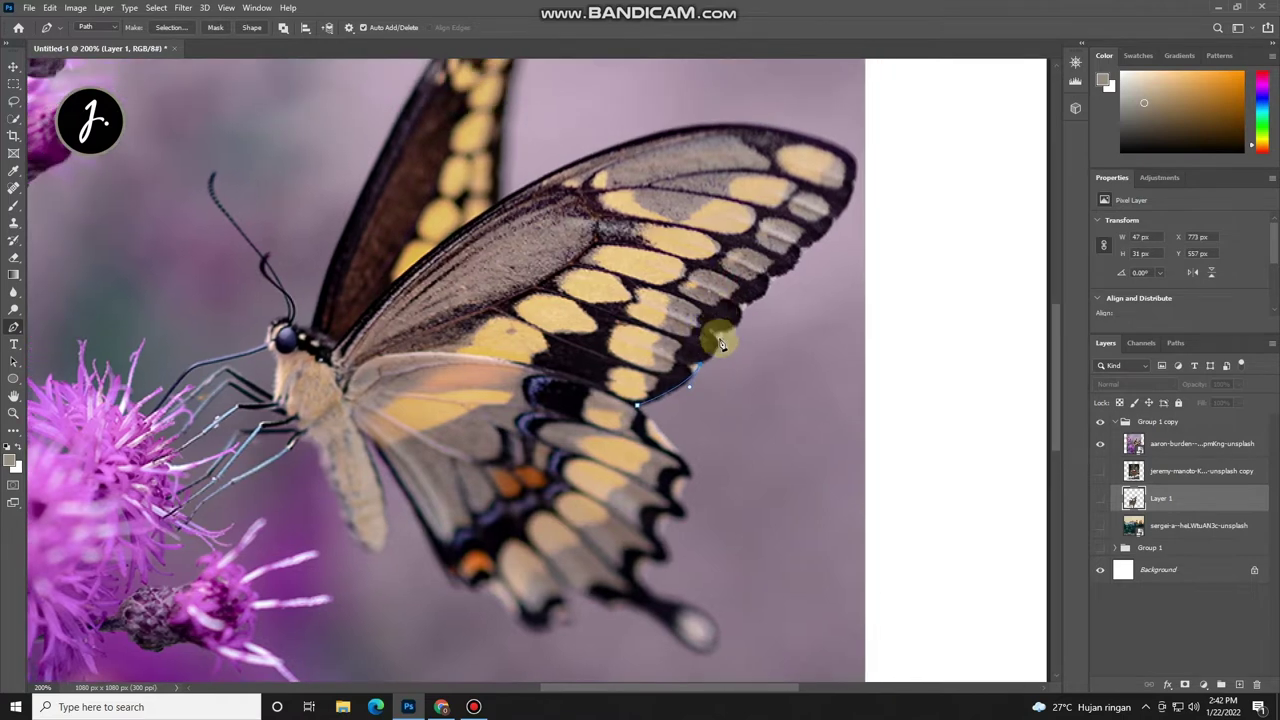
{"action": "left_click", "coordinate": [763, 290]}
{"action": "scroll", "coordinate": [766, 274], "scroll_direction": "up", "scroll_amount": 4}
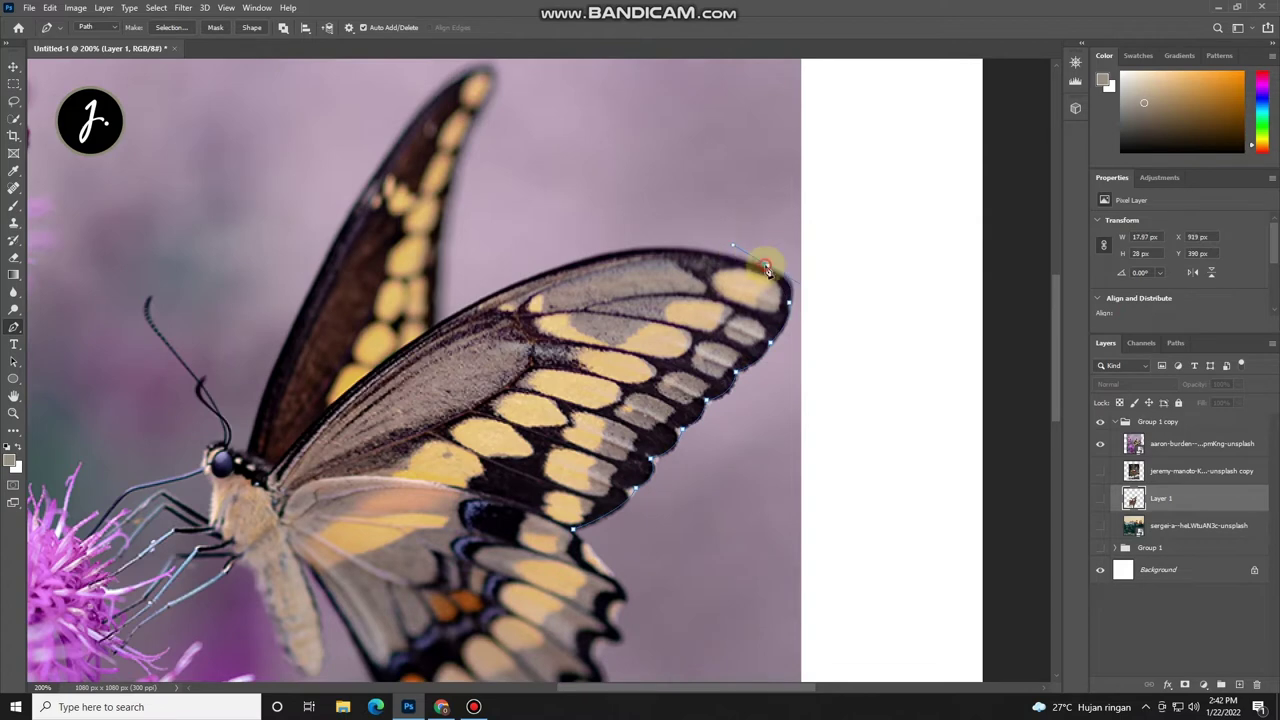
{"action": "scroll", "coordinate": [765, 270], "scroll_direction": "up", "scroll_amount": 1}
{"action": "mouse_move", "coordinate": [416, 309]}
{"action": "left_mouse_down"}
{"action": "mouse_move", "coordinate": [234, 392]}
{"action": "mouse_move", "coordinate": [257, 386]}
{"action": "left_mouse_up"}
{"action": "left_click", "coordinate": [274, 323]}
{"action": "scroll", "coordinate": [274, 323], "scroll_direction": "up", "scroll_amount": 2}
{"action": "left_click_drag", "start_coordinate": [407, 202], "coordinate": [393, 151]}
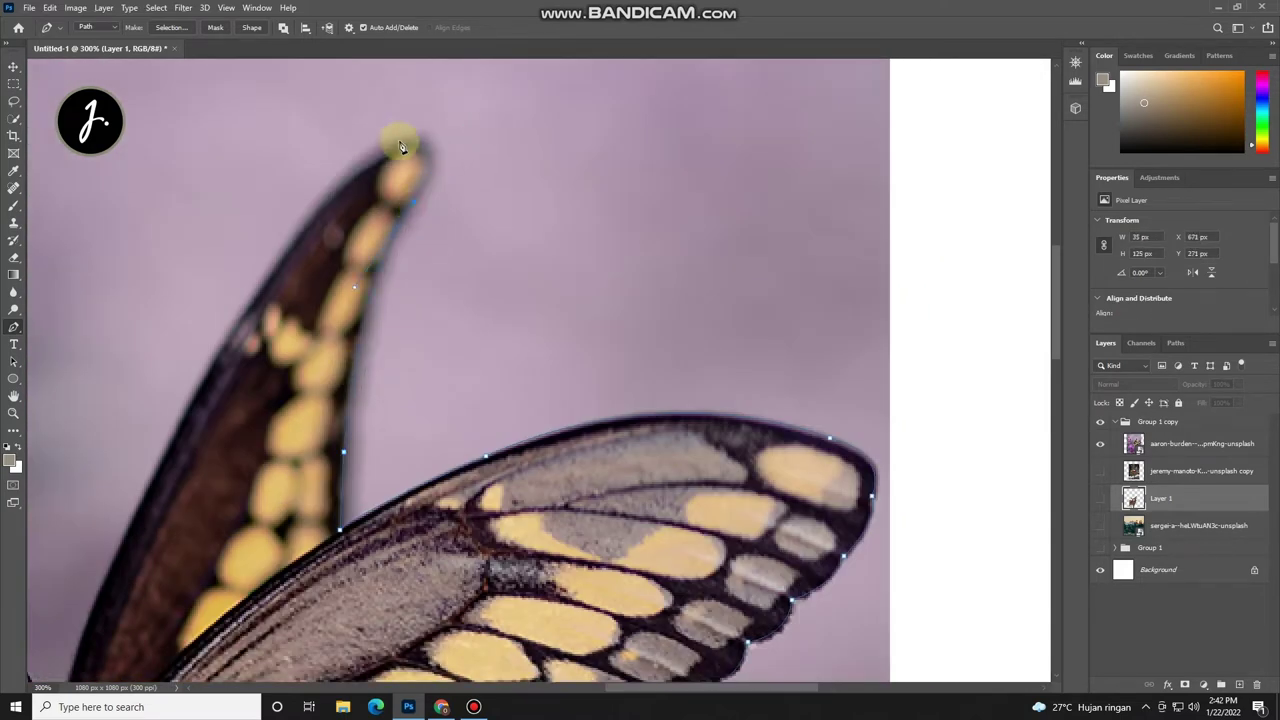
{"action": "left_click", "coordinate": [238, 318]}
{"action": "left_click", "coordinate": [158, 450]}
Step: Continue the path around the abdomen tip and along the hindwing edge
{"action": "scroll", "coordinate": [243, 449], "scroll_direction": "down", "scroll_amount": 5}
{"action": "scroll", "coordinate": [243, 449], "scroll_direction": "left", "scroll_amount": 4}
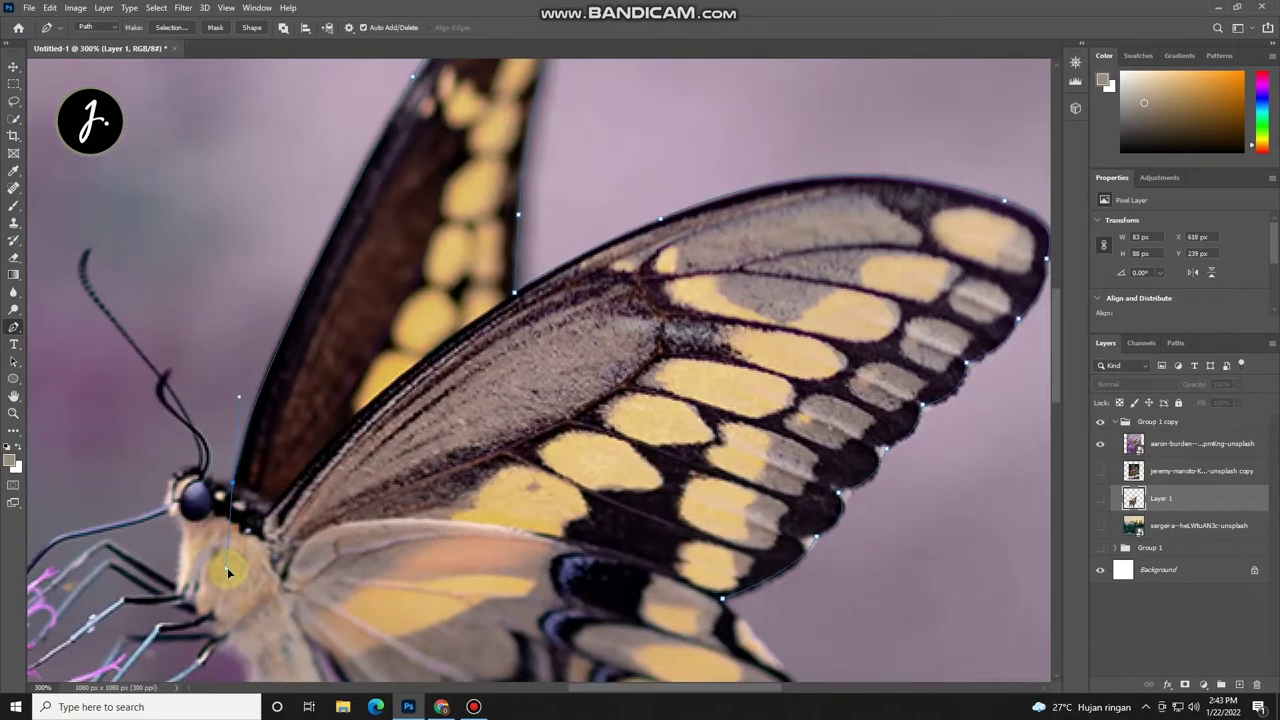
{"action": "scroll", "coordinate": [213, 487], "scroll_direction": "left", "scroll_amount": 5}
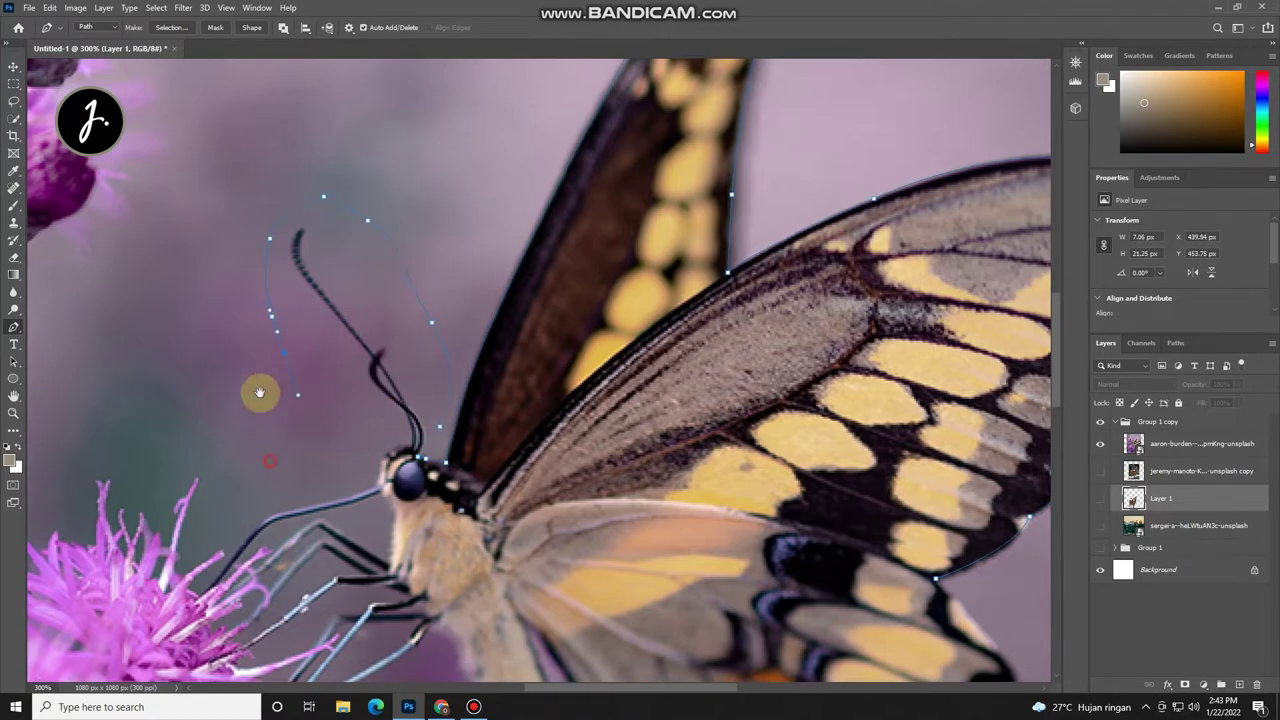
{"action": "scroll", "coordinate": [163, 510], "scroll_direction": "down", "scroll_amount": 5}
{"action": "left_click_drag", "start_coordinate": [430, 432], "coordinate": [458, 476]}
{"action": "left_click", "coordinate": [508, 565]}
{"action": "left_click_drag", "start_coordinate": [523, 562], "coordinate": [530, 495]}
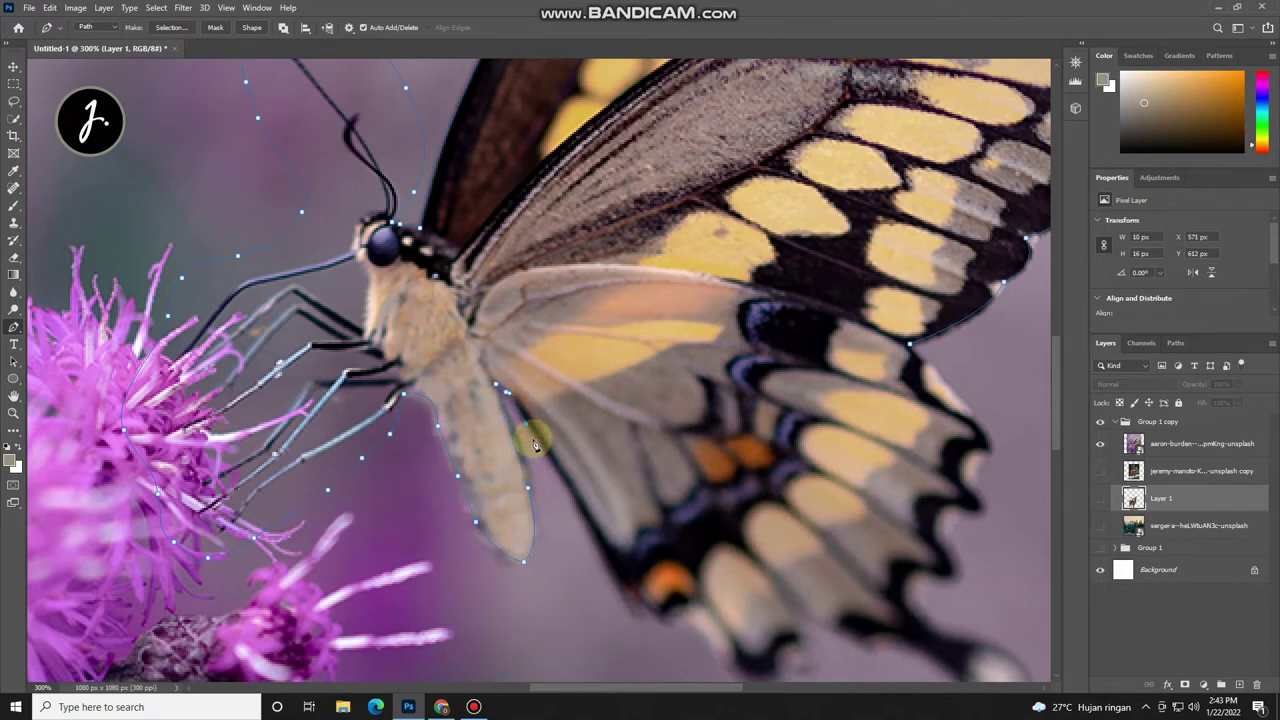
{"action": "scroll", "coordinate": [533, 483], "scroll_direction": "down", "scroll_amount": 2}
{"action": "scroll", "coordinate": [533, 483], "scroll_direction": "right", "scroll_amount": 2}
{"action": "left_click", "coordinate": [627, 532]}
{"action": "left_click_drag", "start_coordinate": [700, 558], "coordinate": [710, 506]}
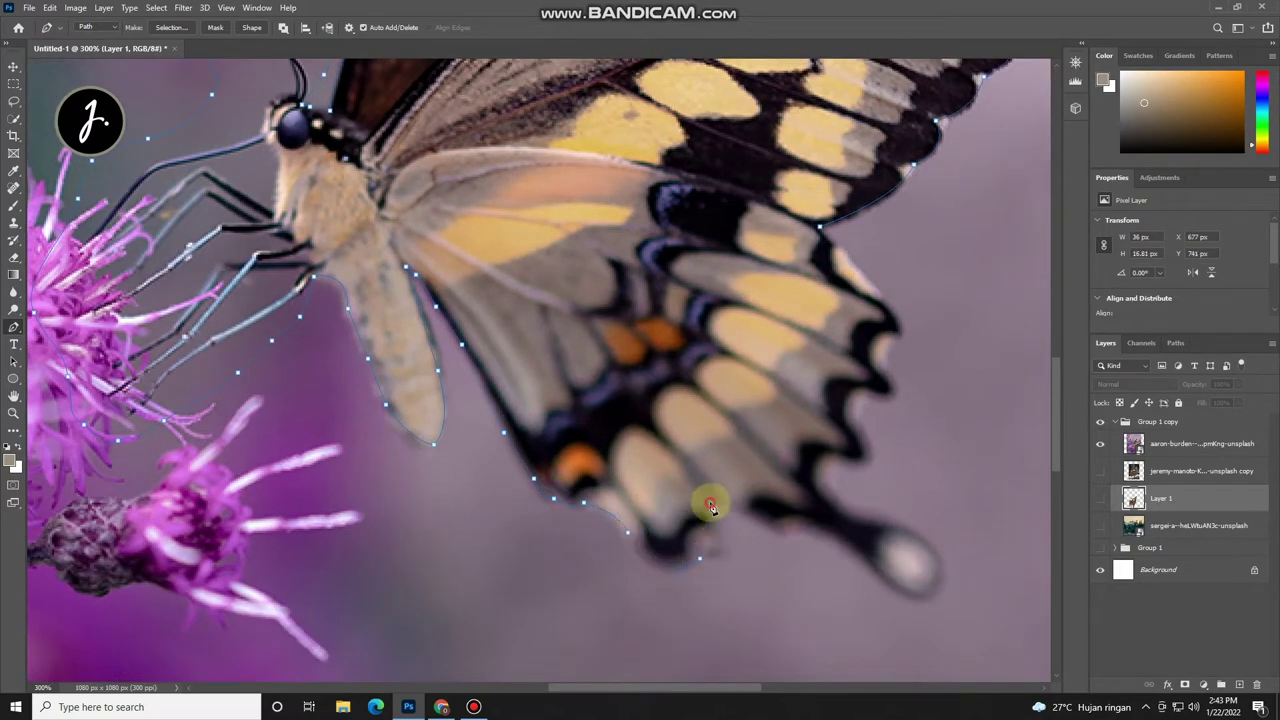
Step: Trace around the tail tip and up the scalloped wing edge to close the path
{"action": "scroll", "coordinate": [807, 538], "scroll_direction": "down", "scroll_amount": 1}
{"action": "scroll", "coordinate": [807, 538], "scroll_direction": "right", "scroll_amount": 3}
{"action": "left_click", "coordinate": [721, 492]}
{"action": "left_click", "coordinate": [791, 492]}
{"action": "left_click", "coordinate": [793, 444]}
{"action": "left_click", "coordinate": [683, 376]}
{"action": "left_click", "coordinate": [715, 358]}
{"action": "left_click", "coordinate": [715, 308]}
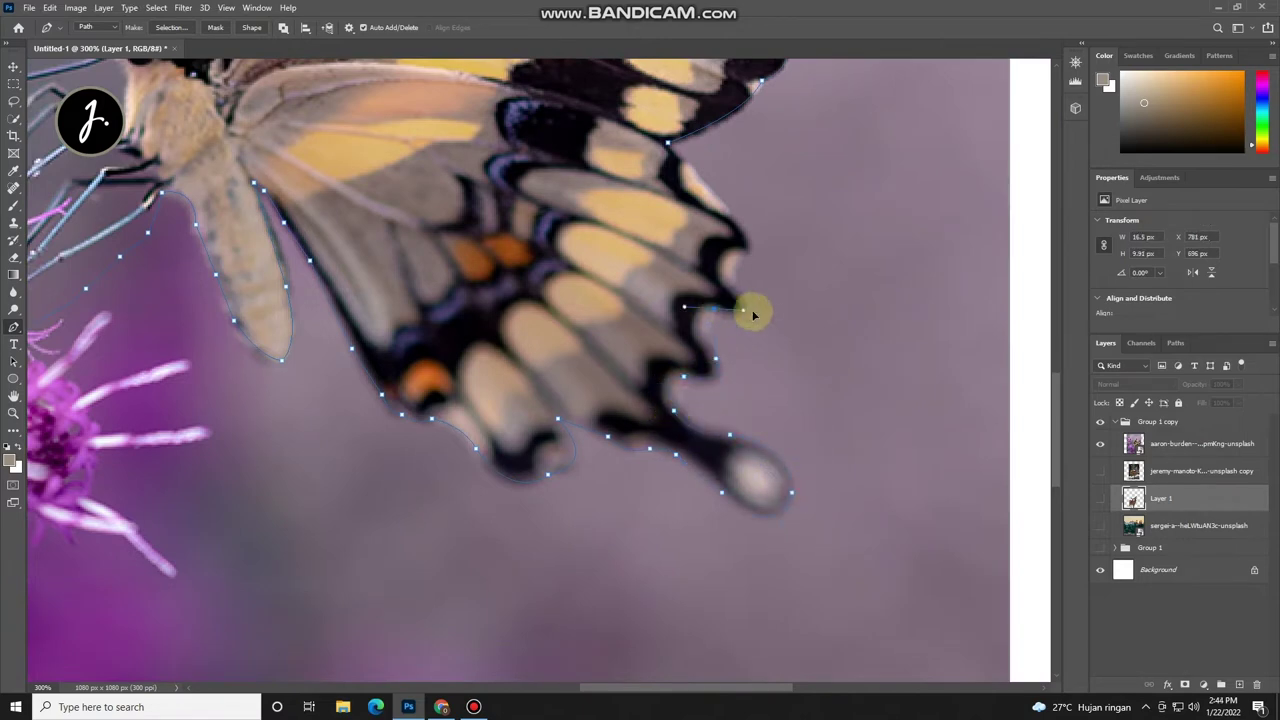
{"action": "left_click", "coordinate": [711, 261]}
Step: Make a selection from the butterfly path, copy it to a new layer, and move that layer to the top
{"action": "right_click", "coordinate": [622, 180]}
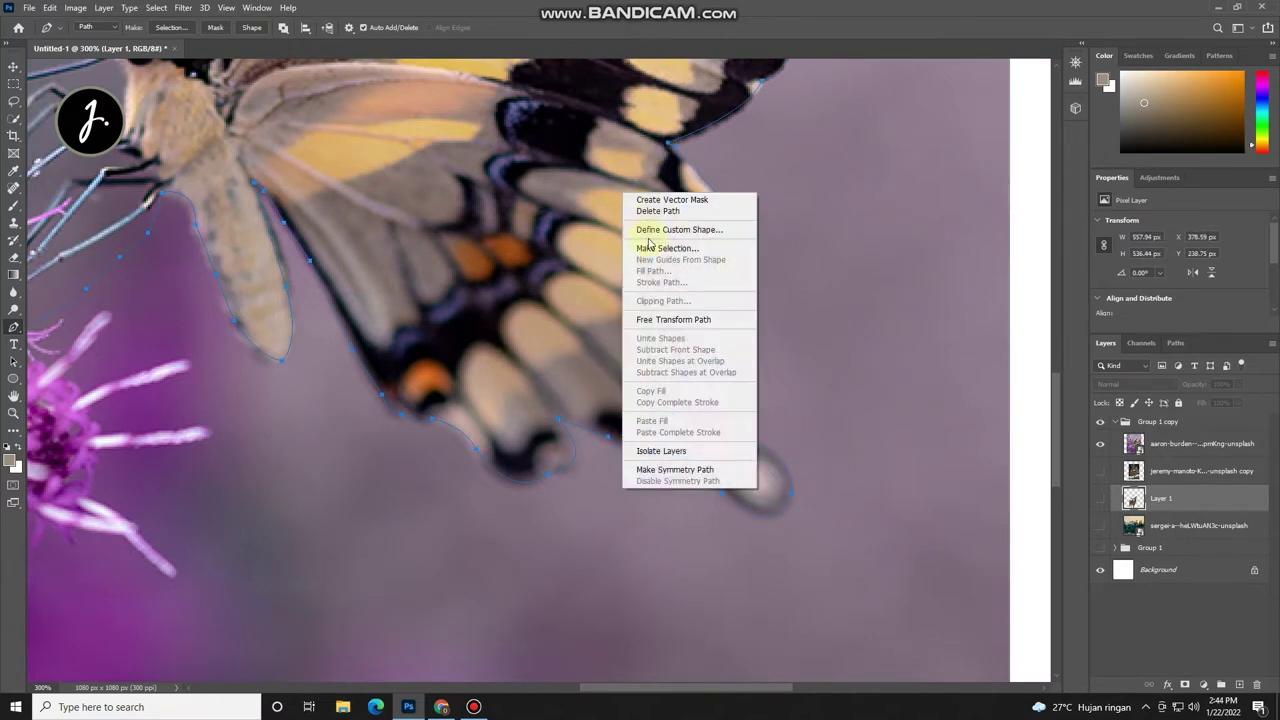
{"action": "left_click", "coordinate": [686, 228]}
{"action": "key", "text": "Return"}
{"action": "key", "text": "ctrl+j"}
{"action": "key", "text": "ctrl+1"}
{"action": "left_click_drag", "start_coordinate": [1160, 498], "coordinate": [1160, 440]}
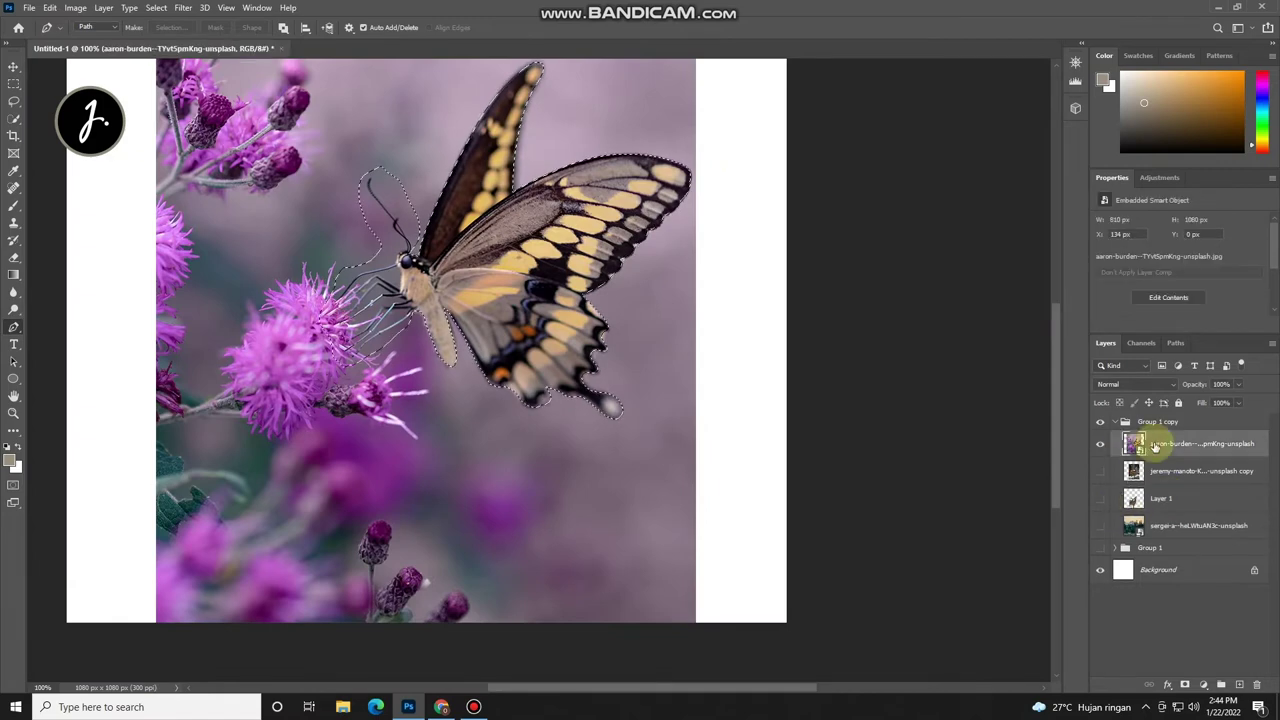
Step: Hide the original butterfly photo and trace a path up to the antenna tip
{"action": "left_click", "coordinate": [1100, 471]}
{"action": "scroll", "coordinate": [500, 385], "scroll_direction": "up", "scroll_amount": 2}
{"action": "scroll", "coordinate": [500, 385], "scroll_direction": "up", "scroll_amount": 2}
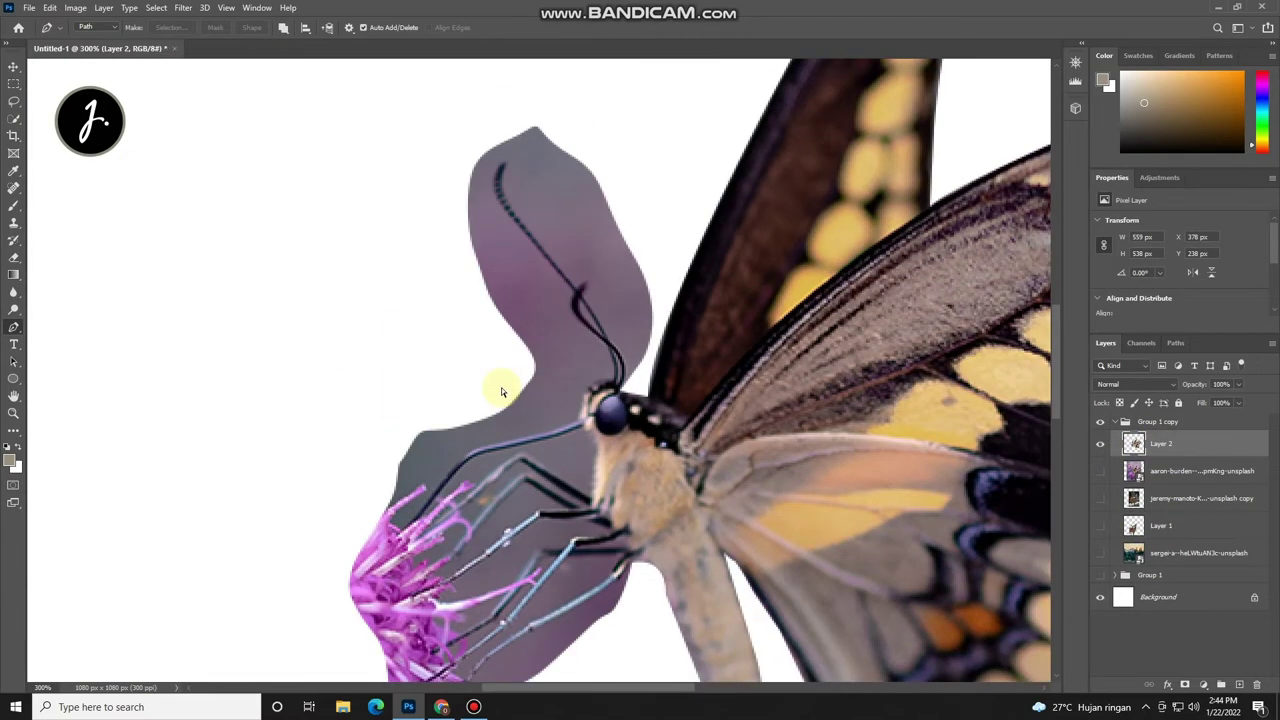
{"action": "scroll", "coordinate": [500, 385], "scroll_direction": "up", "scroll_amount": 2}
{"action": "left_click", "coordinate": [643, 347]}
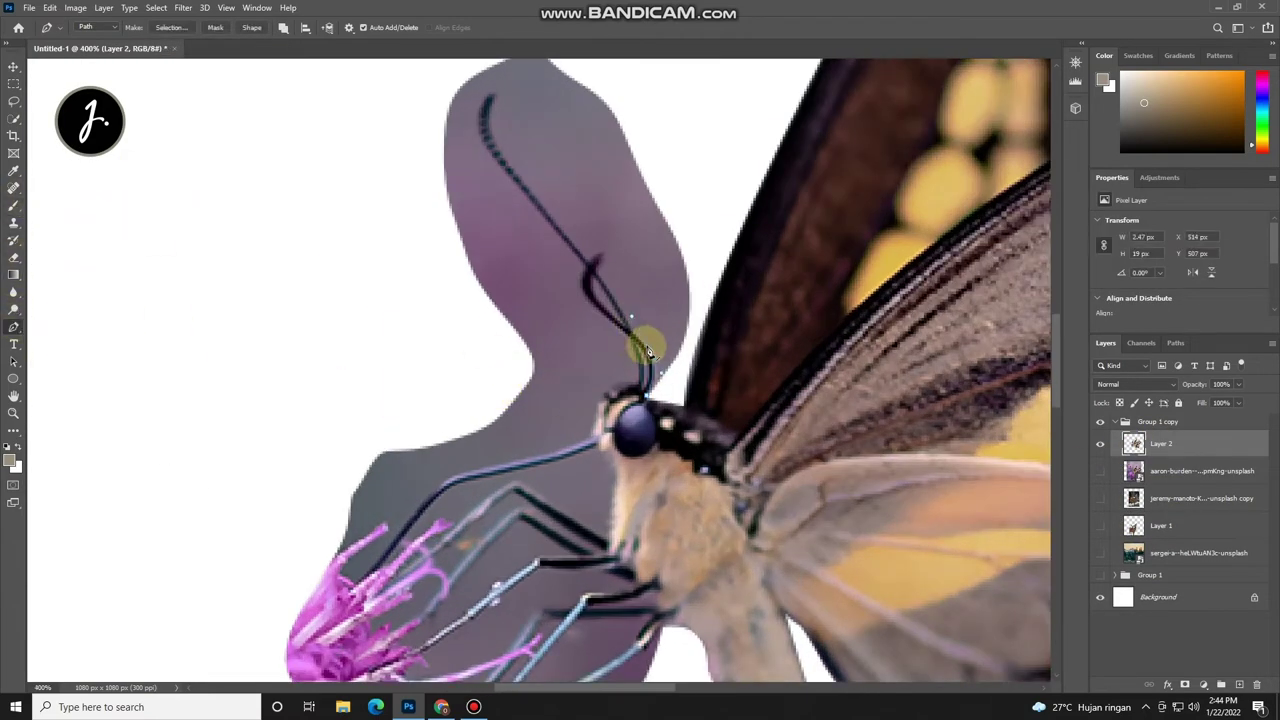
{"action": "left_click", "coordinate": [598, 276]}
{"action": "left_click", "coordinate": [598, 256]}
{"action": "left_click", "coordinate": [566, 236]}
{"action": "left_click", "coordinate": [534, 196]}
{"action": "left_click", "coordinate": [510, 165]}
{"action": "left_click", "coordinate": [491, 103]}
{"action": "left_click", "coordinate": [497, 77]}
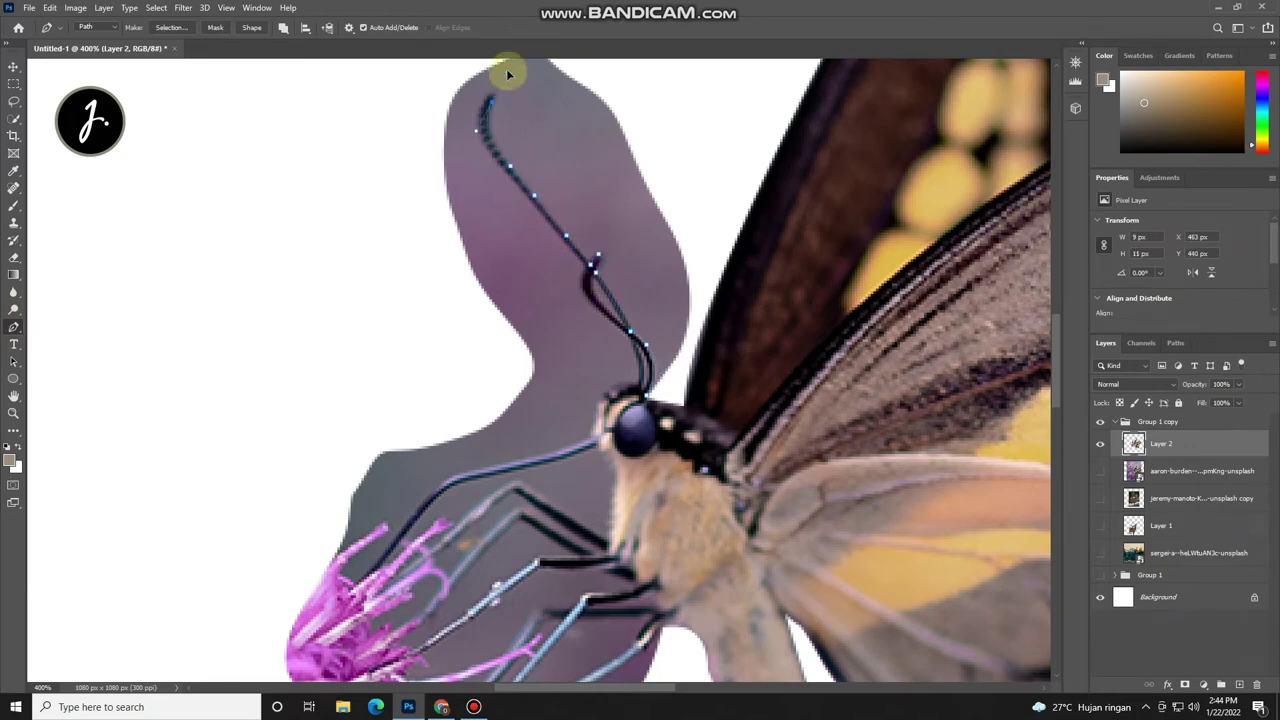
Step: Trace the path back down the antenna and along the proboscis
{"action": "left_click", "coordinate": [586, 267]}
{"action": "left_click", "coordinate": [591, 300]}
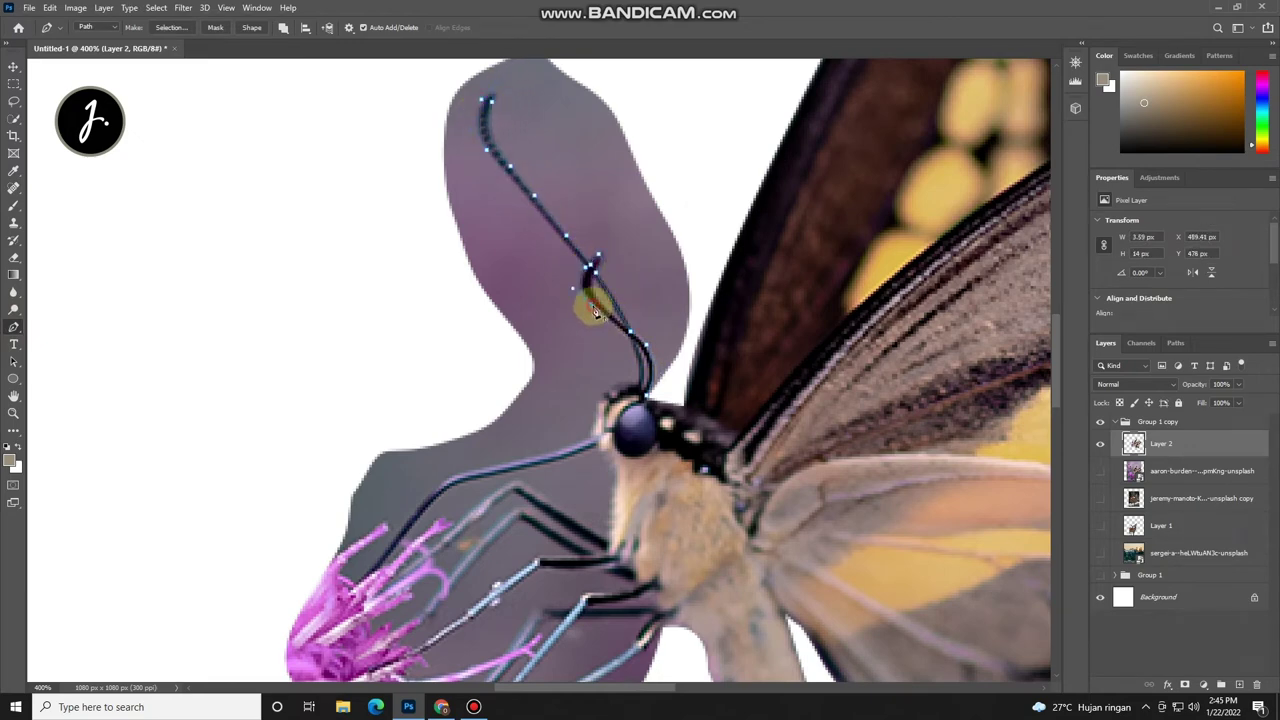
{"action": "left_click", "coordinate": [640, 385]}
{"action": "left_click", "coordinate": [590, 439]}
{"action": "left_click", "coordinate": [496, 463]}
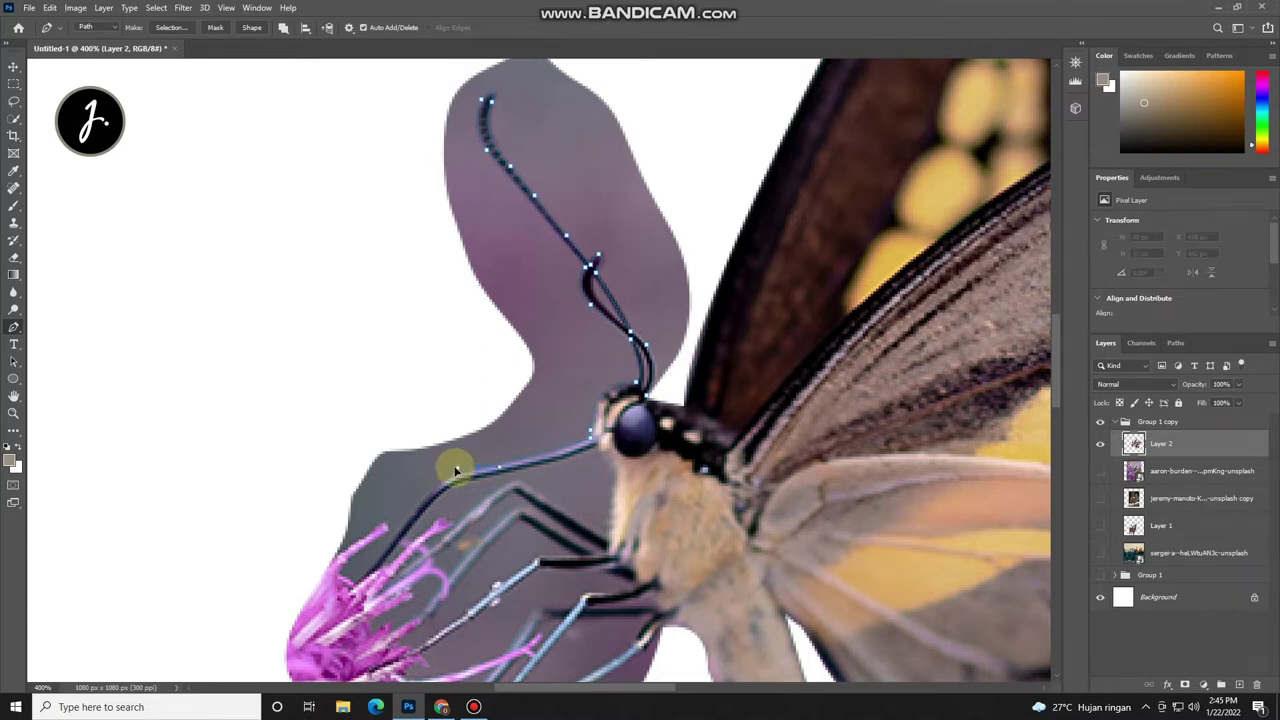
{"action": "left_click", "coordinate": [433, 491]}
{"action": "left_click_drag", "start_coordinate": [583, 451], "coordinate": [613, 473]}
{"action": "left_click", "coordinate": [502, 488]}
{"action": "left_click", "coordinate": [600, 546]}
{"action": "left_click", "coordinate": [509, 512]}
Step: Trace along the butterfly's leg and close the path around the purple flower
{"action": "scroll", "coordinate": [430, 589], "scroll_direction": "down", "scroll_amount": 1}
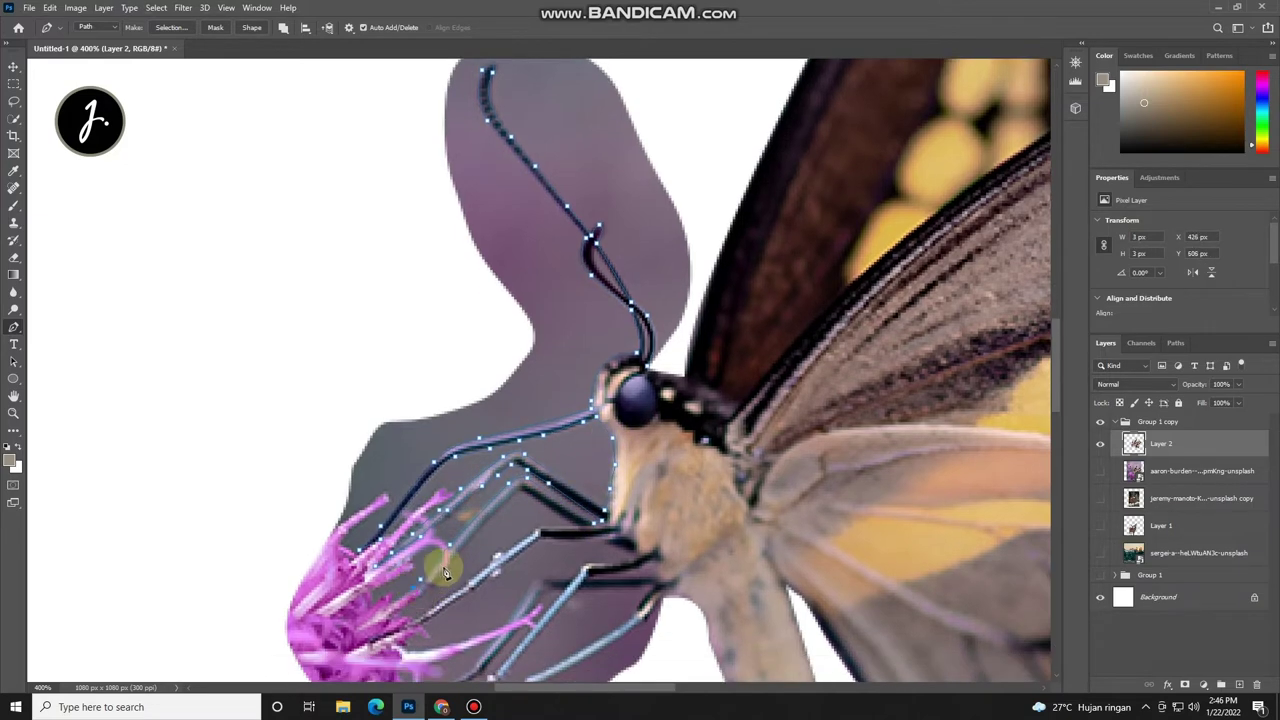
{"action": "scroll", "coordinate": [457, 551], "scroll_direction": "down", "scroll_amount": 2}
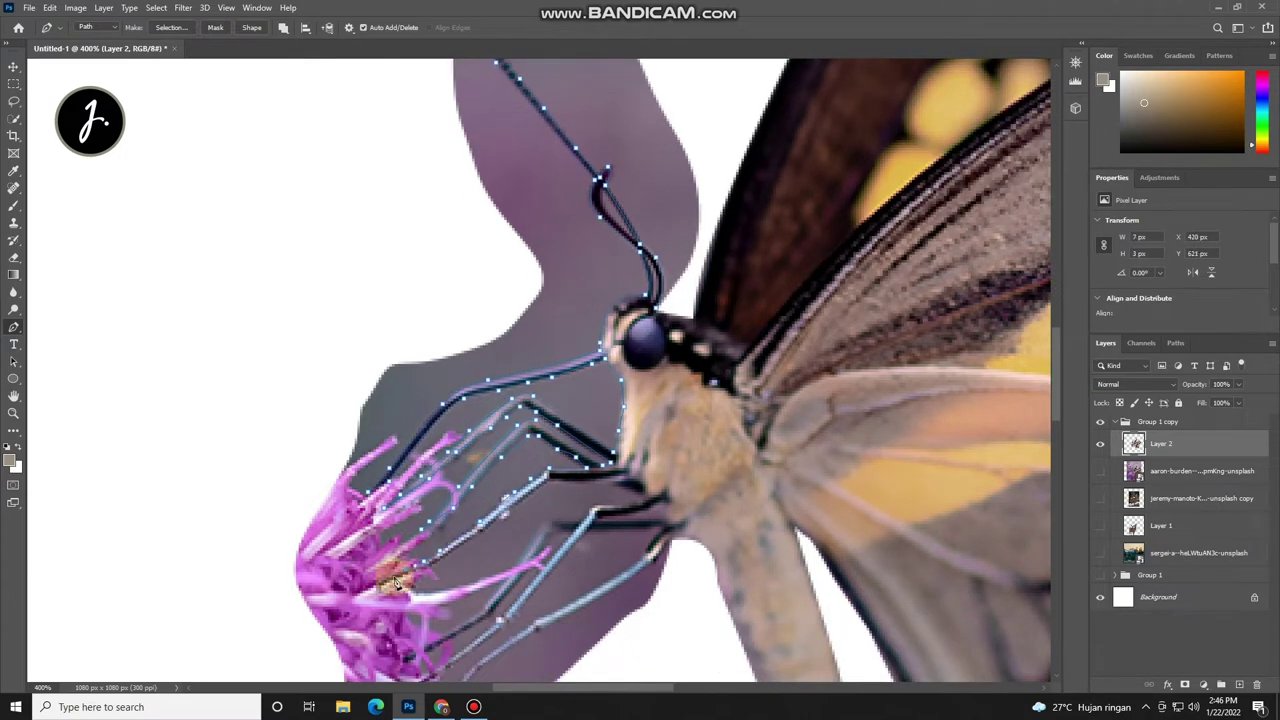
{"action": "left_click", "coordinate": [624, 481]}
{"action": "left_click", "coordinate": [540, 528]}
{"action": "left_click", "coordinate": [515, 568]}
{"action": "scroll", "coordinate": [470, 613], "scroll_direction": "down", "scroll_amount": 4}
{"action": "left_click", "coordinate": [393, 549]}
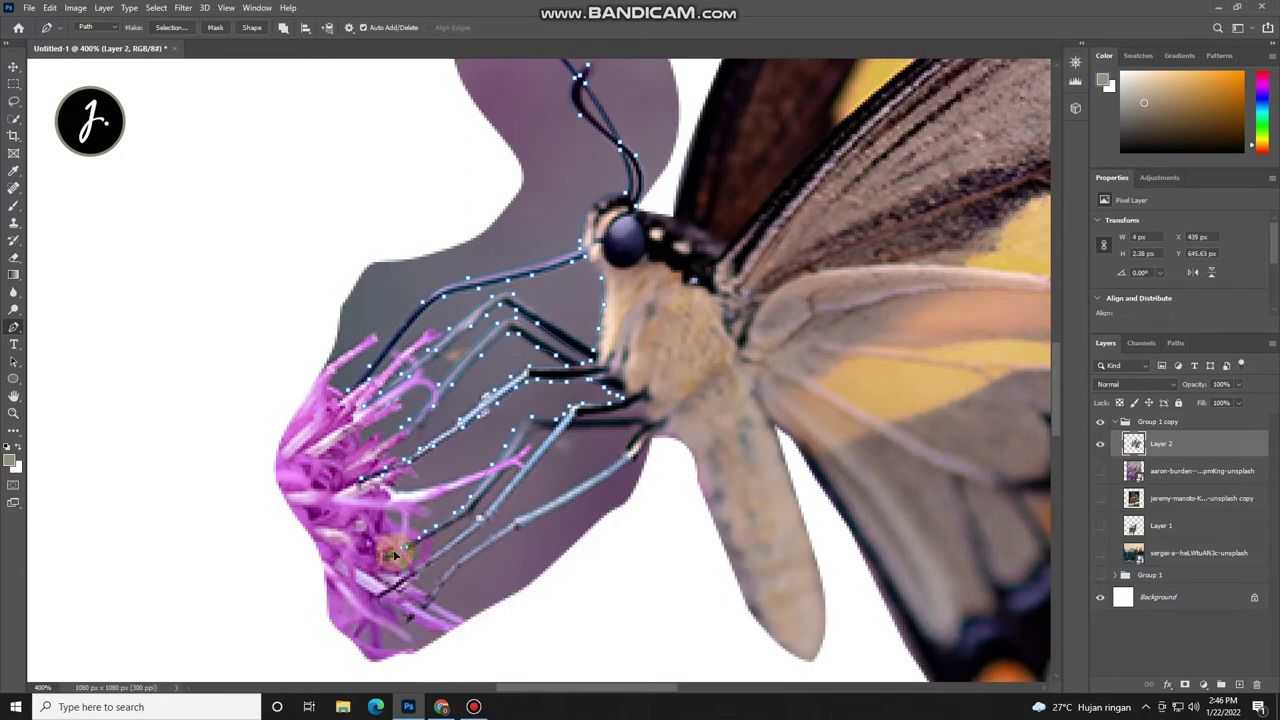
{"action": "left_click", "coordinate": [441, 554]}
{"action": "left_click", "coordinate": [434, 592]}
{"action": "left_click", "coordinate": [625, 468]}
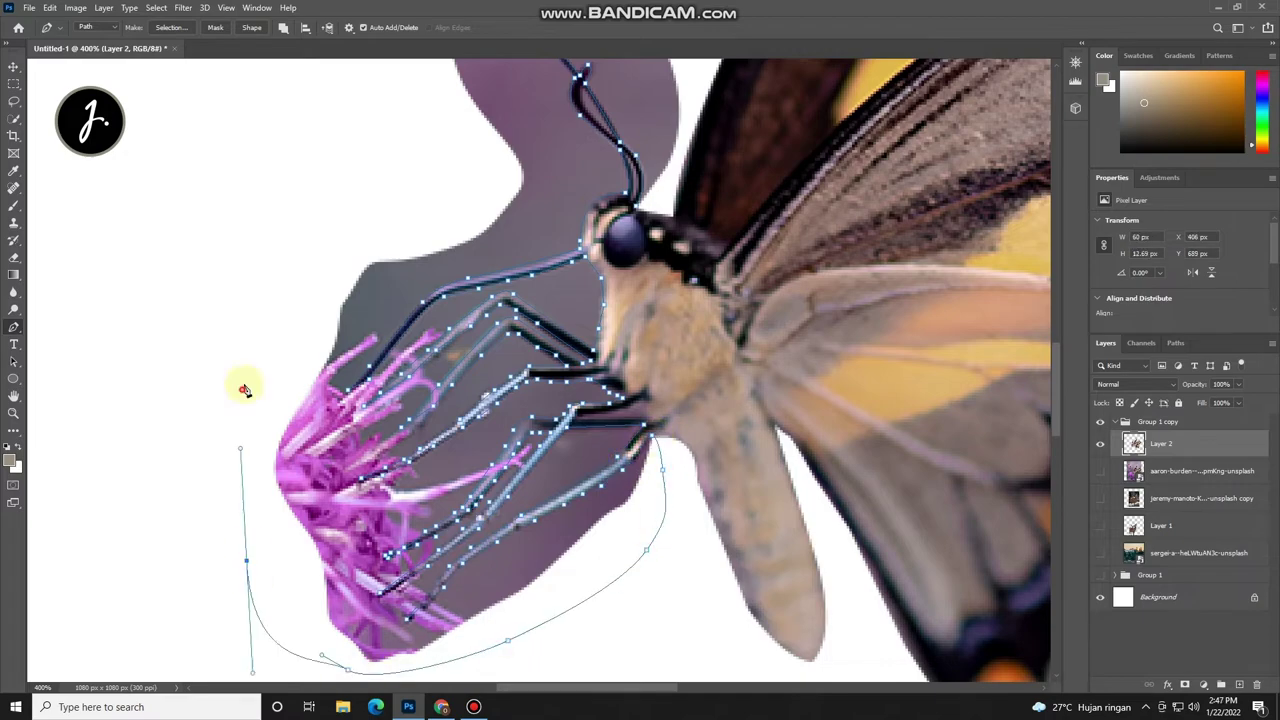
{"action": "scroll", "coordinate": [729, 294], "scroll_direction": "up", "scroll_amount": 2}
{"action": "left_click", "coordinate": [736, 362]}
Step: Select the flower outline, delete the purple flower area, and deselect
{"action": "right_click", "coordinate": [676, 385]}
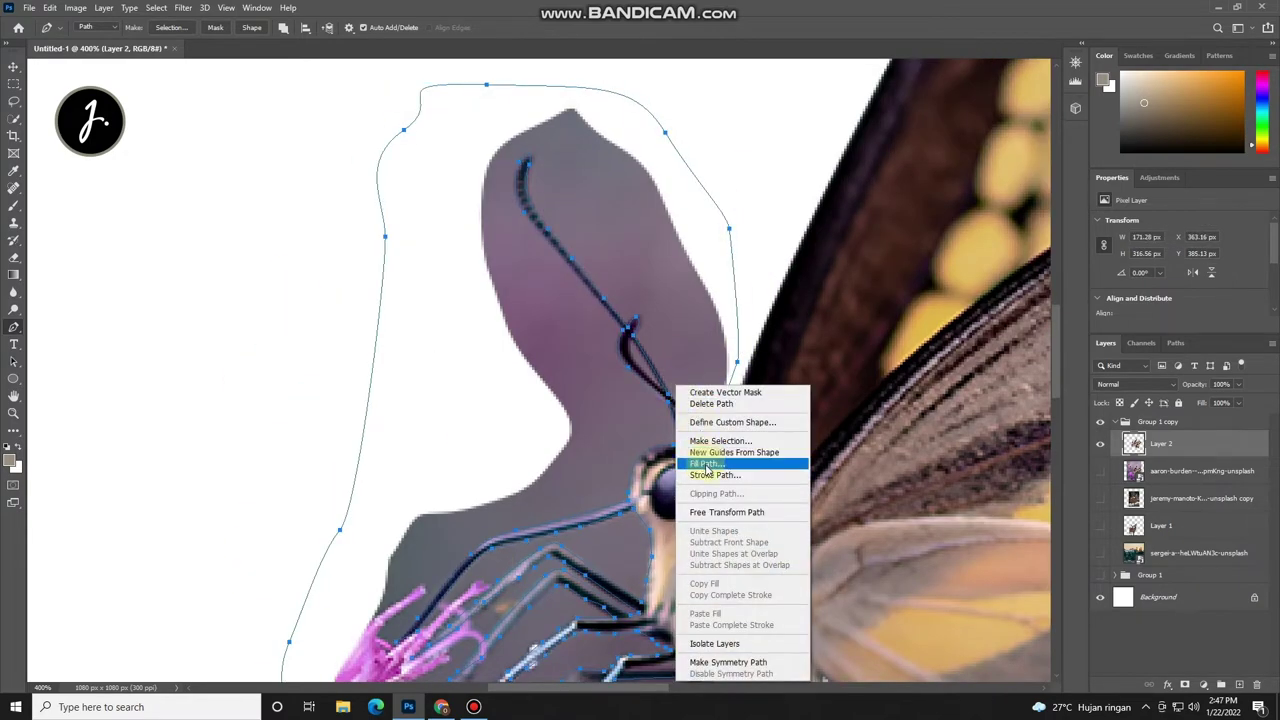
{"action": "left_click", "coordinate": [720, 441]}
{"action": "left_click", "coordinate": [708, 186]}
{"action": "key", "text": "Delete"}
{"action": "key", "text": "ctrl+d"}
{"action": "key", "text": "ctrl+minus"}
{"action": "key", "text": "ctrl+plus"}
{"action": "key", "text": "ctrl+plus"}
{"action": "key", "text": "ctrl+plus"}
Step: Make selections from the antenna outline and the extended path beside it
{"action": "right_click", "coordinate": [595, 308]}
{"action": "left_click", "coordinate": [620, 400]}
{"action": "left_click", "coordinate": [712, 186]}
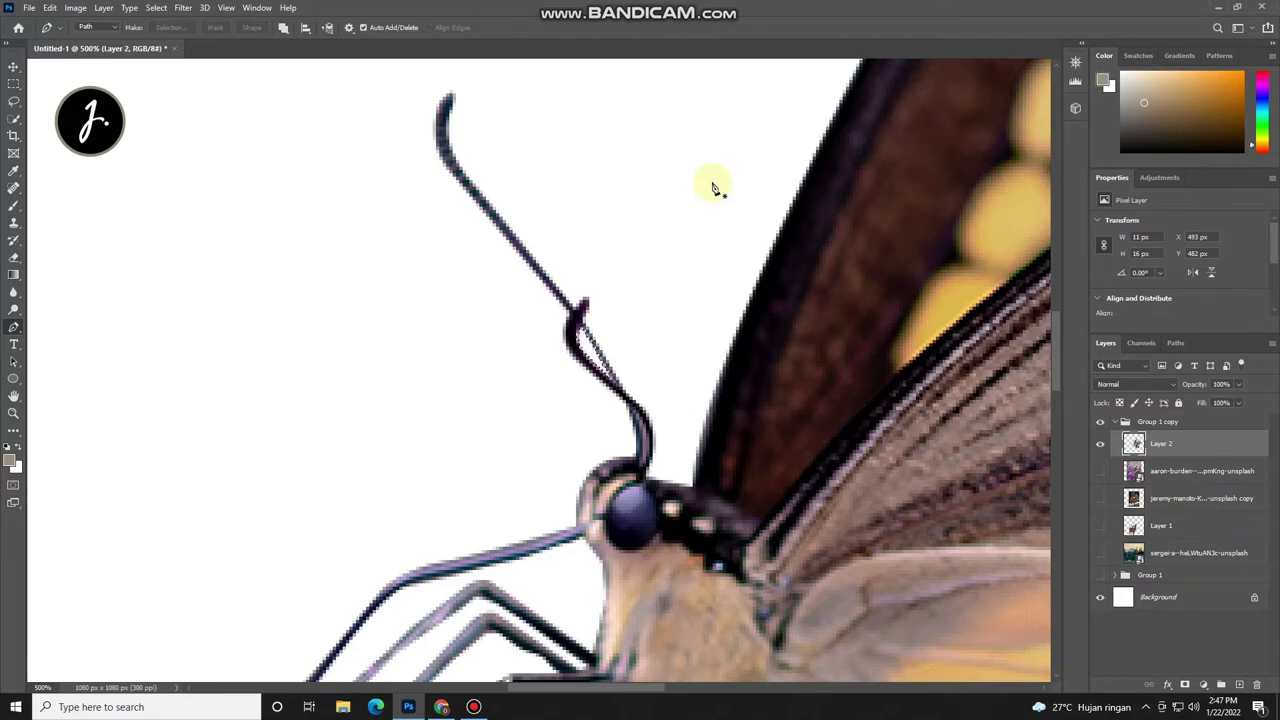
{"action": "scroll", "coordinate": [650, 358], "scroll_direction": "down", "scroll_amount": 2}
{"action": "left_click", "coordinate": [604, 381]}
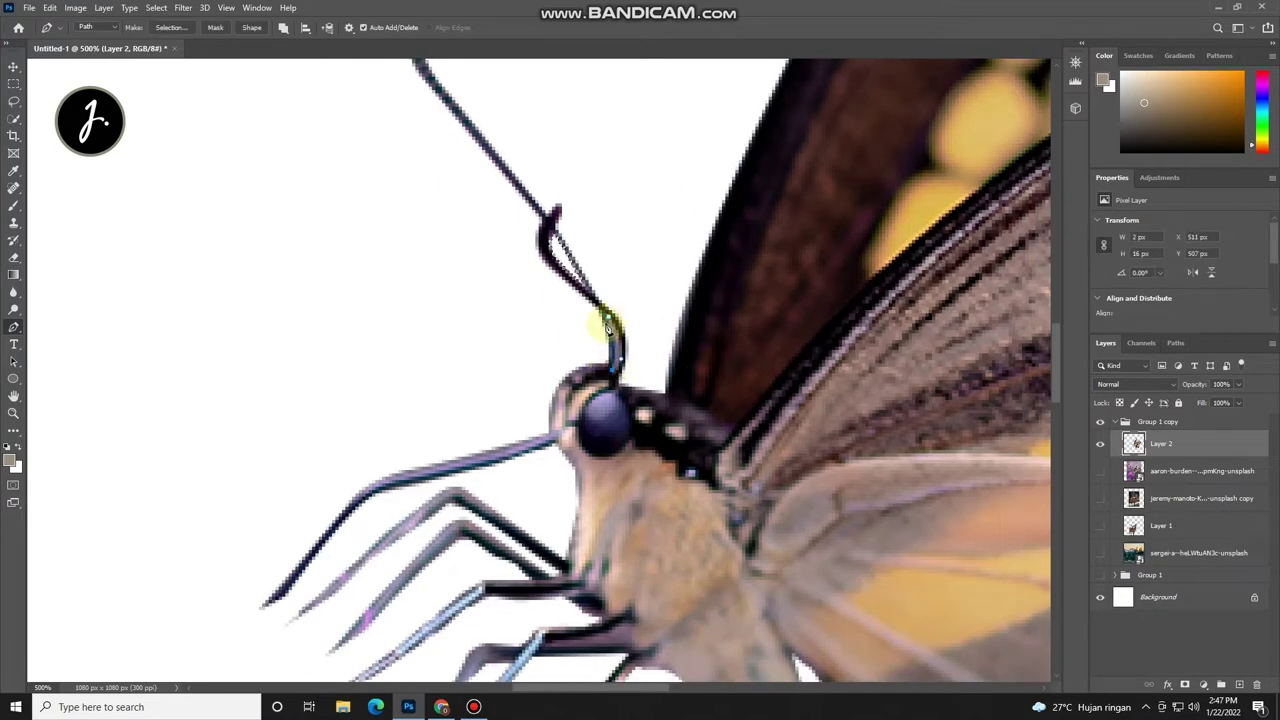
{"action": "right_click", "coordinate": [617, 352]}
{"action": "left_click", "coordinate": [650, 398]}
{"action": "left_click", "coordinate": [694, 195]}
Step: Draw a short path on the lower leg and convert it to a selection
{"action": "left_click_drag", "start_coordinate": [488, 553], "coordinate": [467, 255]}
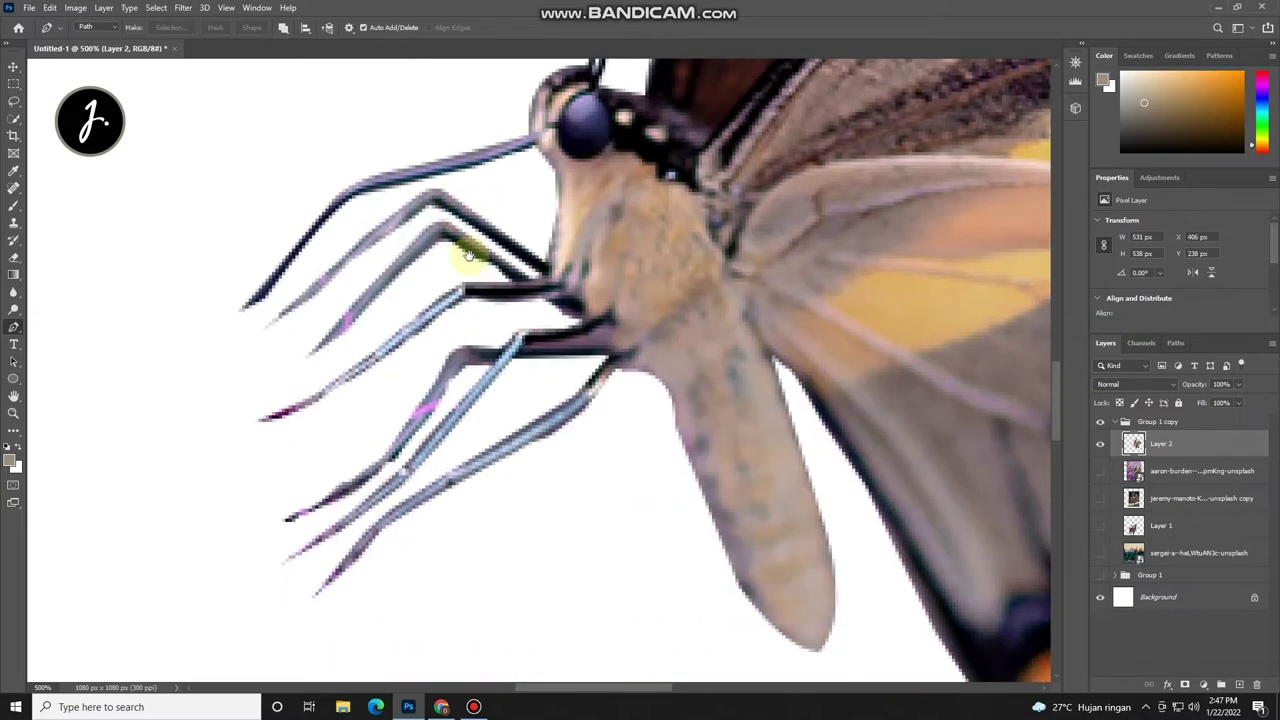
{"action": "left_click", "coordinate": [528, 344]}
{"action": "left_click", "coordinate": [600, 333]}
{"action": "right_click", "coordinate": [535, 340]}
{"action": "left_click", "coordinate": [605, 380]}
{"action": "left_click", "coordinate": [700, 189]}
Step: Make Layer 2 active, clear the earlier path near the head, and begin outlining the legs
{"action": "key", "text": "ctrl+minus"}
{"action": "left_click", "coordinate": [1161, 449]}
{"action": "left_click_drag", "start_coordinate": [543, 178], "coordinate": [546, 263]}
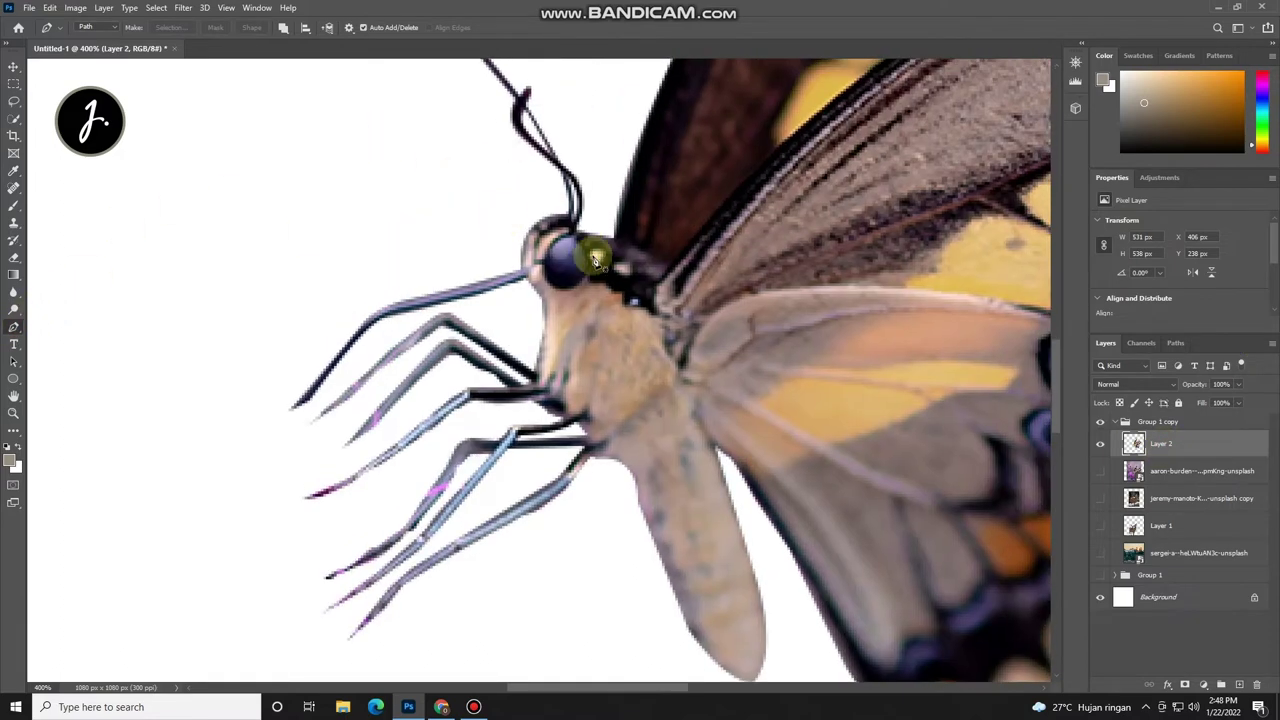
{"action": "left_click", "coordinate": [566, 222]}
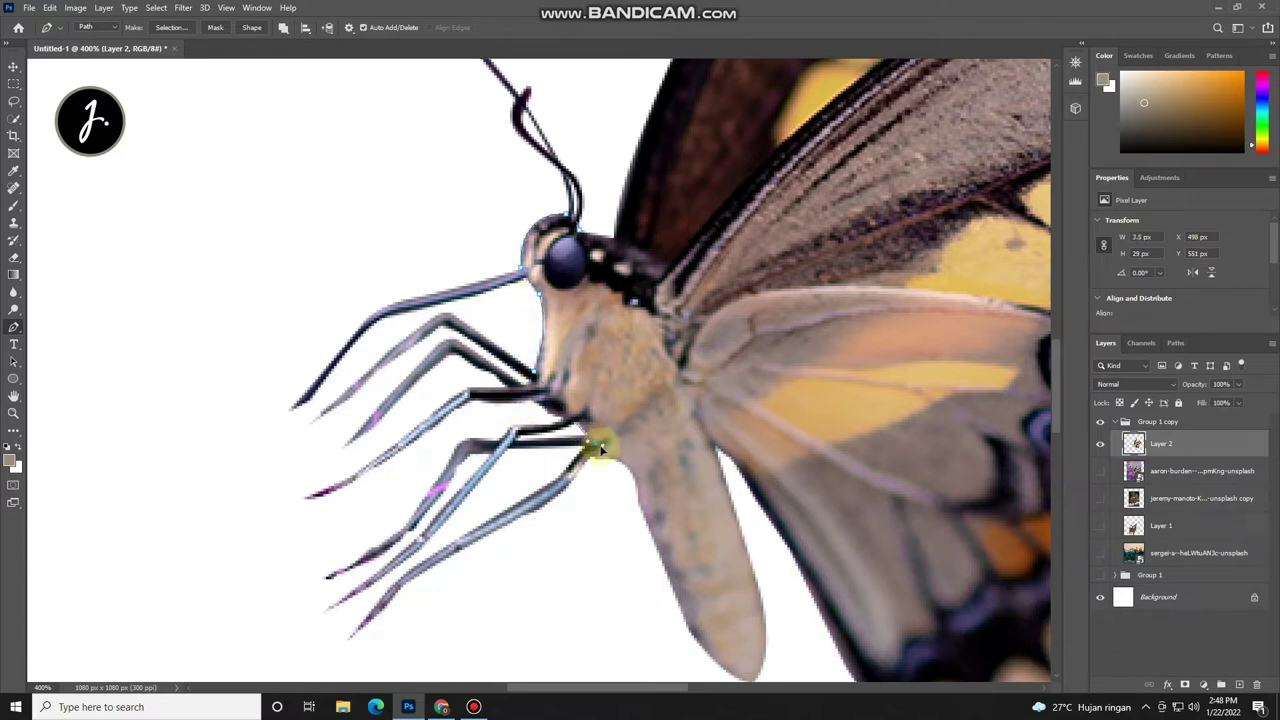
{"action": "left_click", "coordinate": [243, 440]}
{"action": "left_click_drag", "start_coordinate": [243, 320], "coordinate": [283, 570]}
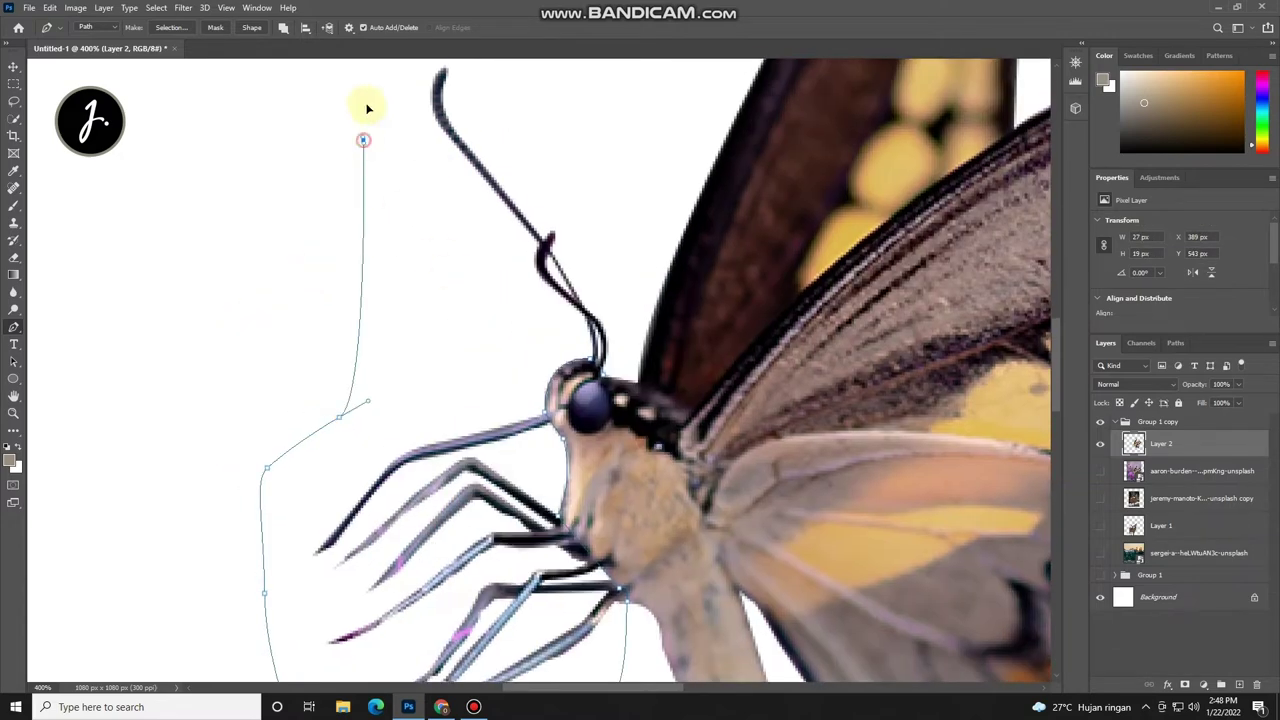
Step: Finish the legs-and-antennae path, turn it into a selection, and cut those pixels out
{"action": "left_click", "coordinate": [381, 250]}
{"action": "left_click_drag", "start_coordinate": [413, 147], "coordinate": [465, 146]}
{"action": "right_click", "coordinate": [617, 397]}
{"action": "left_click", "coordinate": [665, 450]}
{"action": "key", "text": "Return"}
{"action": "key", "text": "Delete"}
Step: Paste the legs and antennae onto their own layer and shift them down and left
{"action": "key", "text": "ctrl+minus"}
{"action": "key", "text": "ctrl+v"}
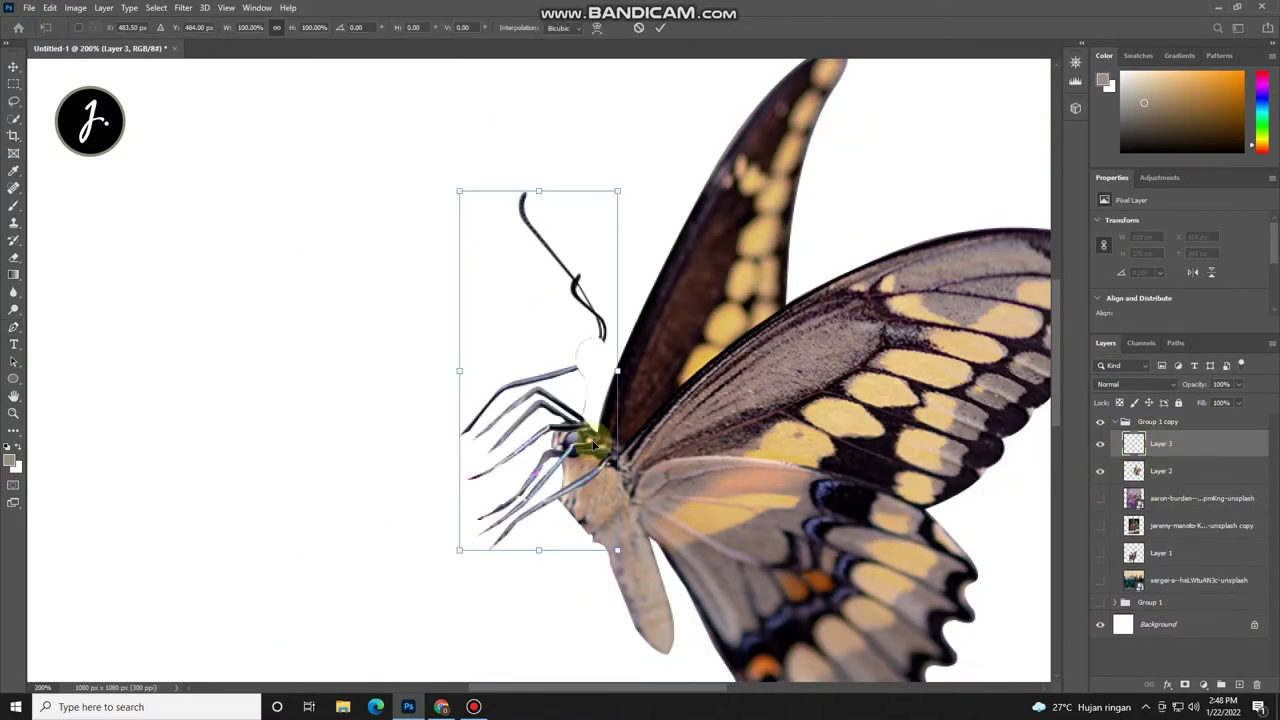
{"action": "left_click_drag", "start_coordinate": [587, 451], "coordinate": [571, 514]}
{"action": "left_click", "coordinate": [1167, 685]}
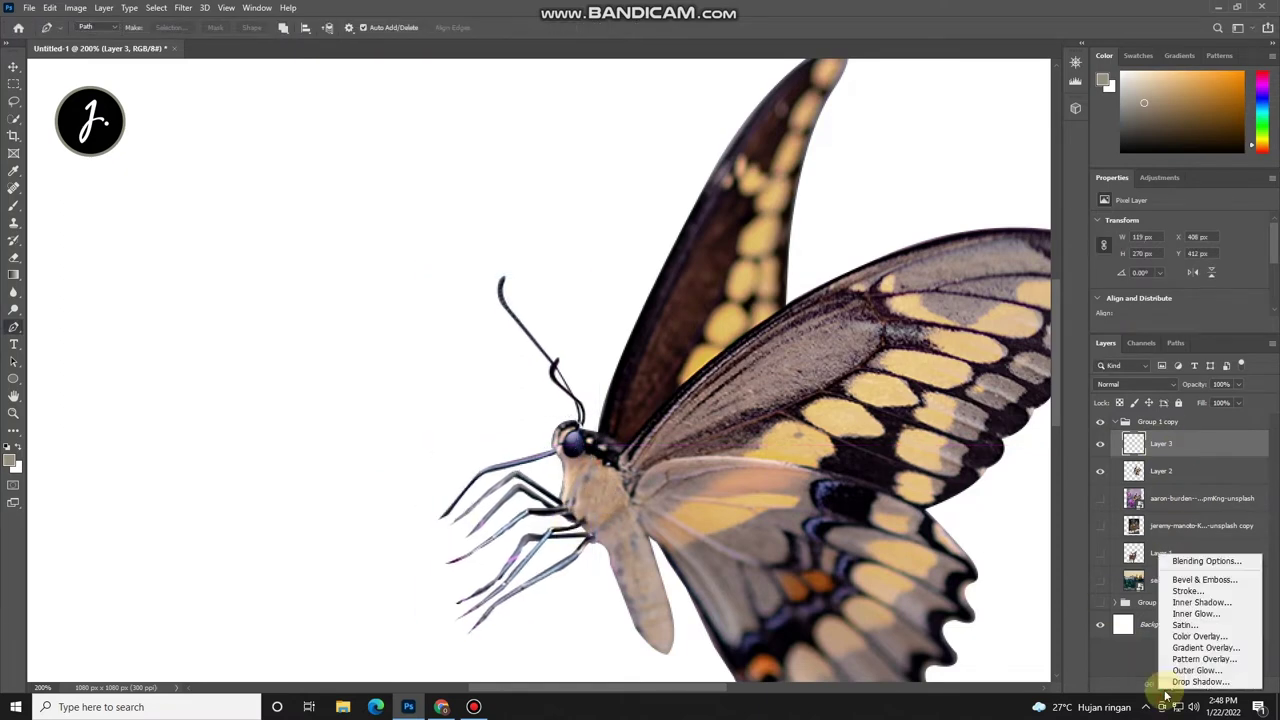
Step: Apply a black (000000) Color Overlay to the legs-and-antennae layer
{"action": "key", "text": "Escape"}
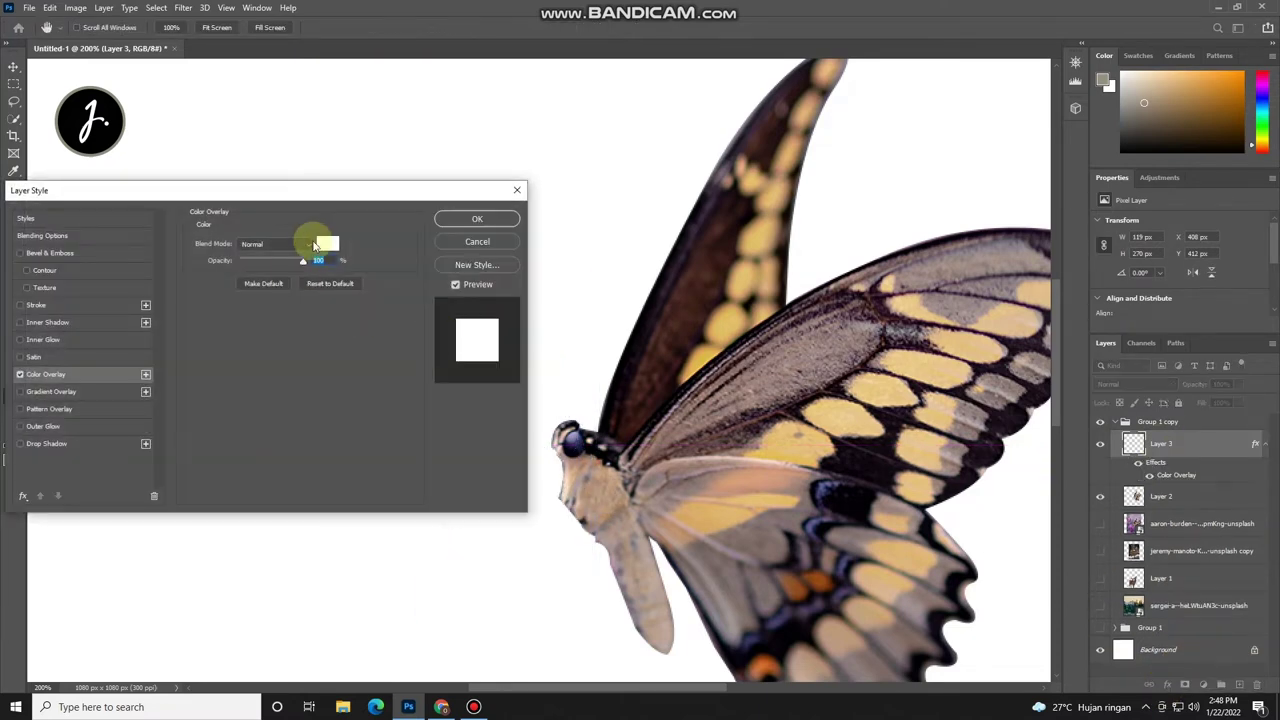
{"action": "left_click", "coordinate": [327, 243]}
{"action": "left_click_drag", "start_coordinate": [851, 523], "coordinate": [912, 548]}
{"action": "left_click", "coordinate": [1044, 374]}
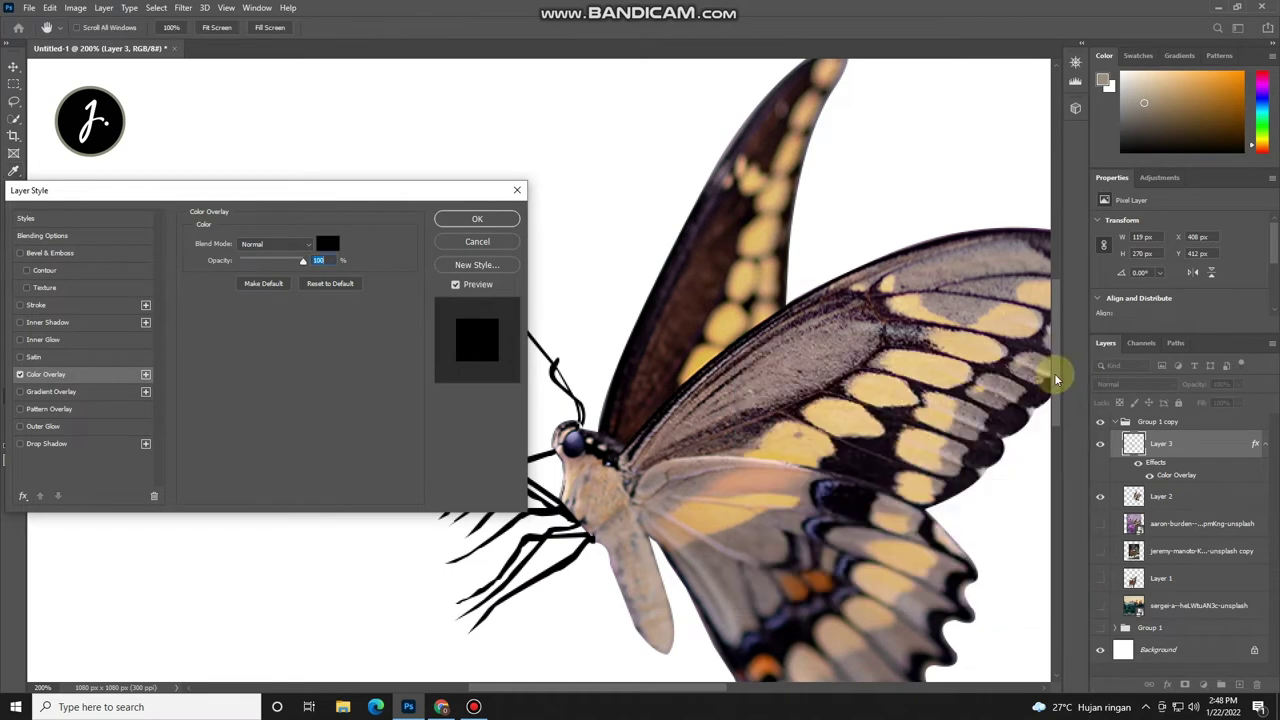
{"action": "left_click", "coordinate": [470, 218]}
{"action": "key", "text": "t"}
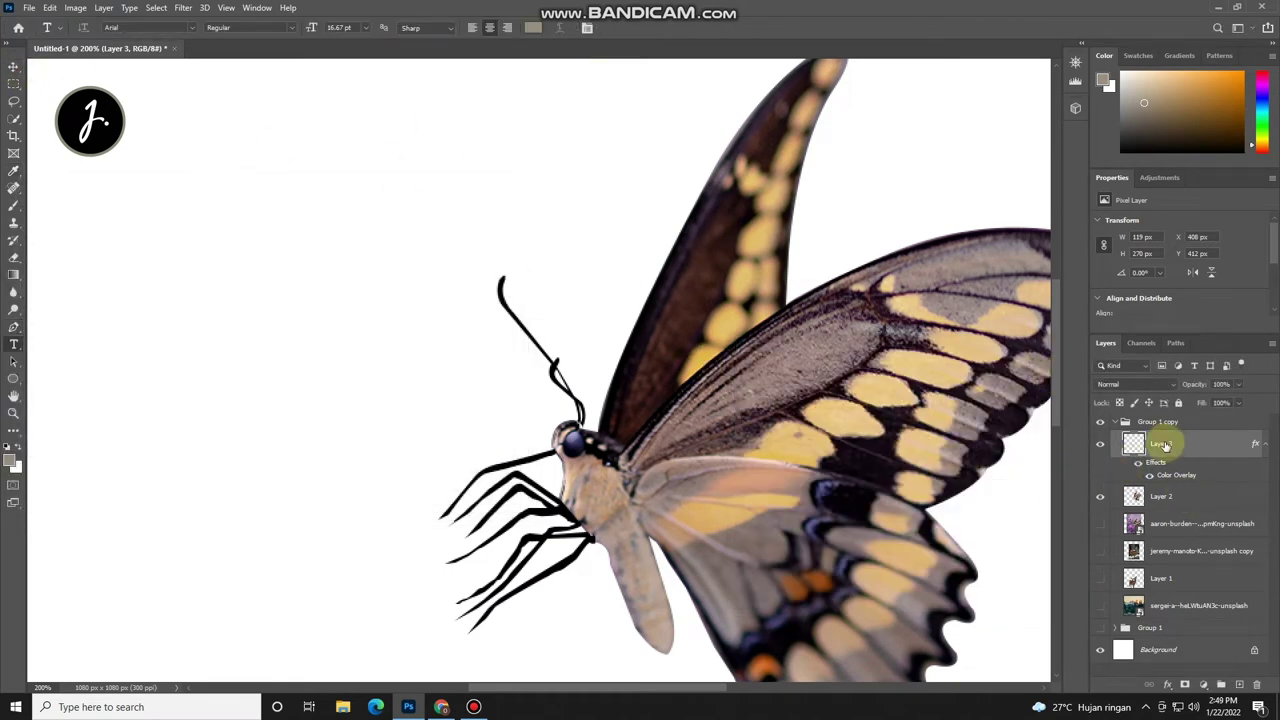
Step: Nudge the legs and antennae against the body and merge them into the butterfly layer
{"action": "key", "text": "ctrl+plus"}
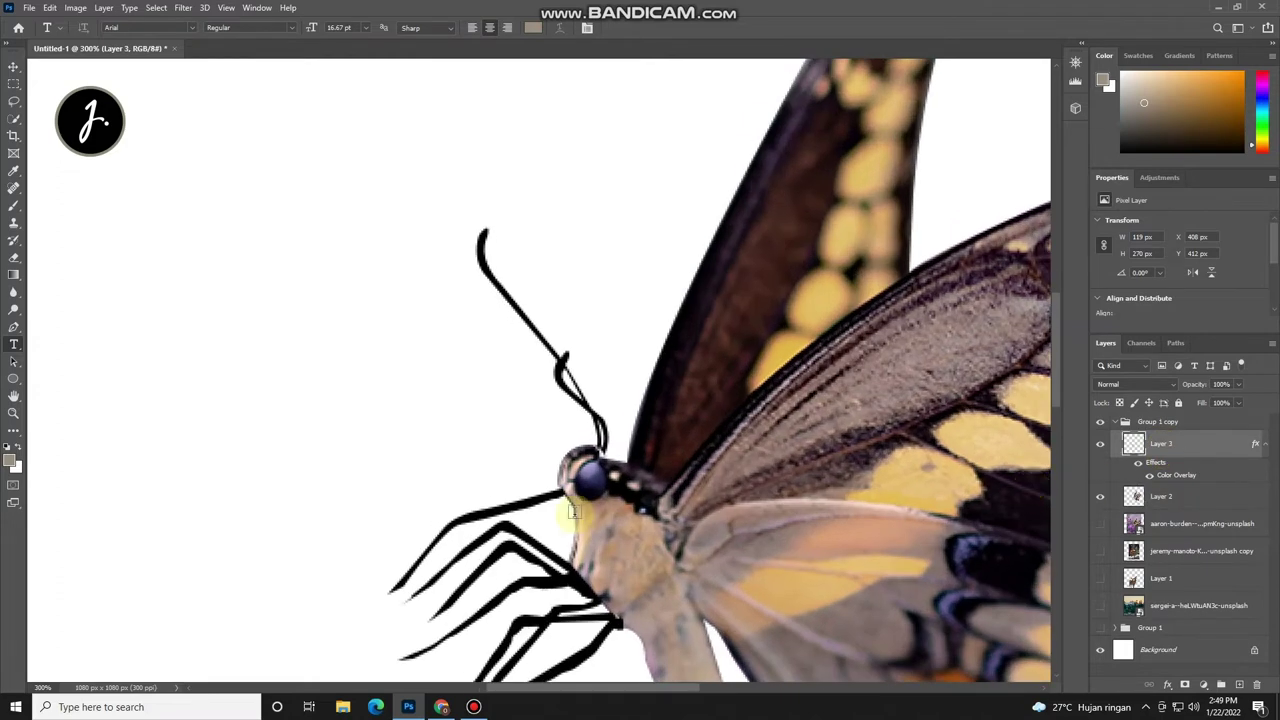
{"action": "key", "text": "v"}
{"action": "left_click_drag", "start_coordinate": [568, 586], "coordinate": [586, 589]}
{"action": "scroll", "coordinate": [590, 588], "scroll_direction": "down", "scroll_amount": 2}
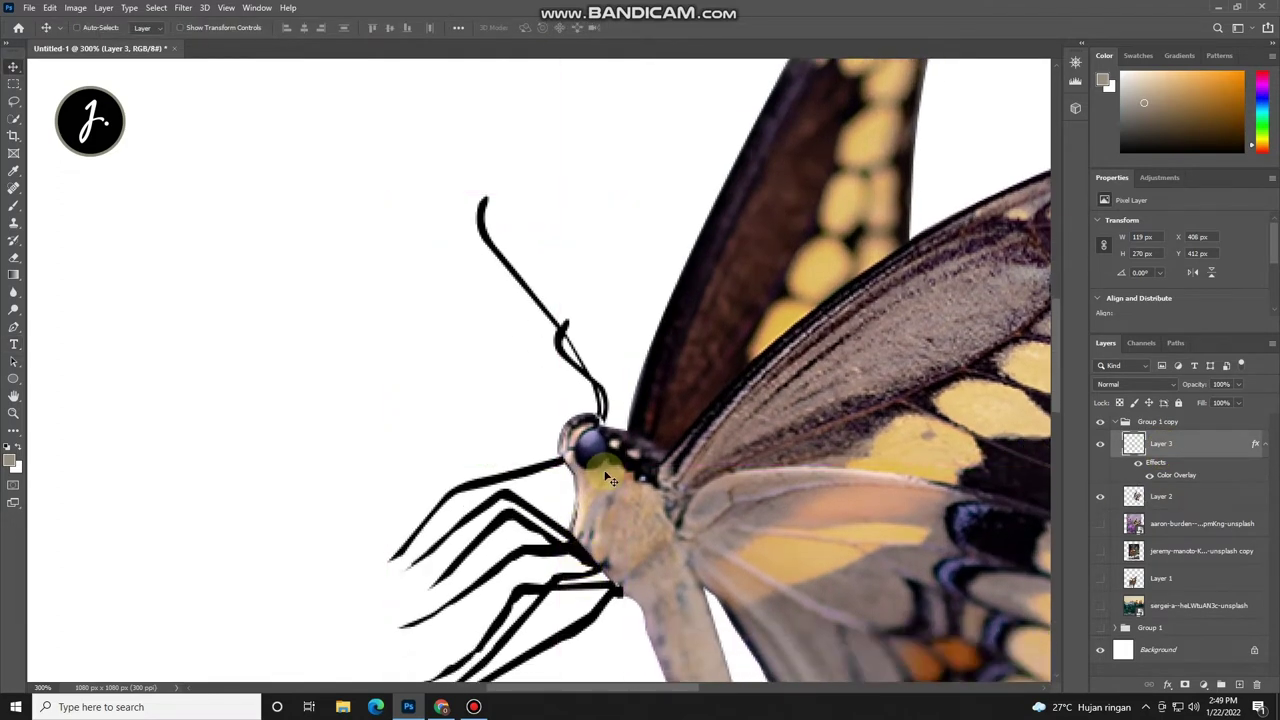
{"action": "key", "text": "ctrl+plus"}
{"action": "key", "text": "s"}
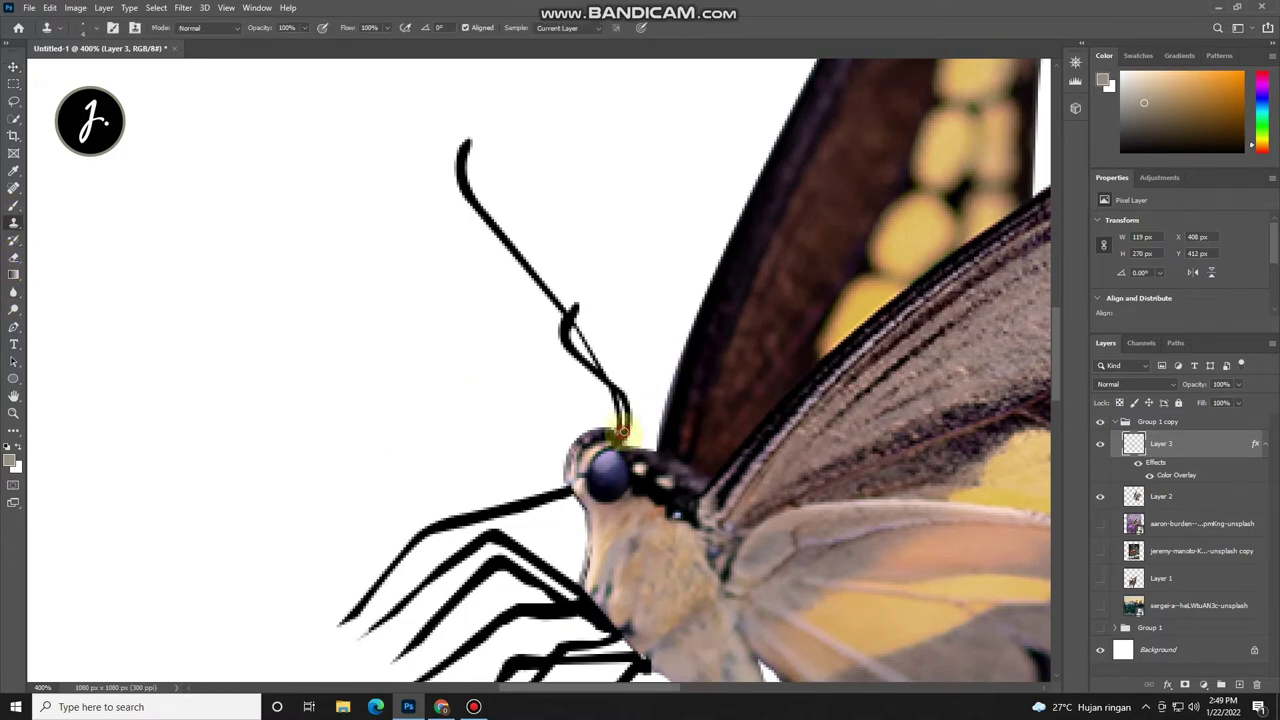
{"action": "scroll", "coordinate": [625, 470], "scroll_direction": "down", "scroll_amount": 2}
{"action": "scroll", "coordinate": [640, 580], "scroll_direction": "down", "scroll_amount": 2}
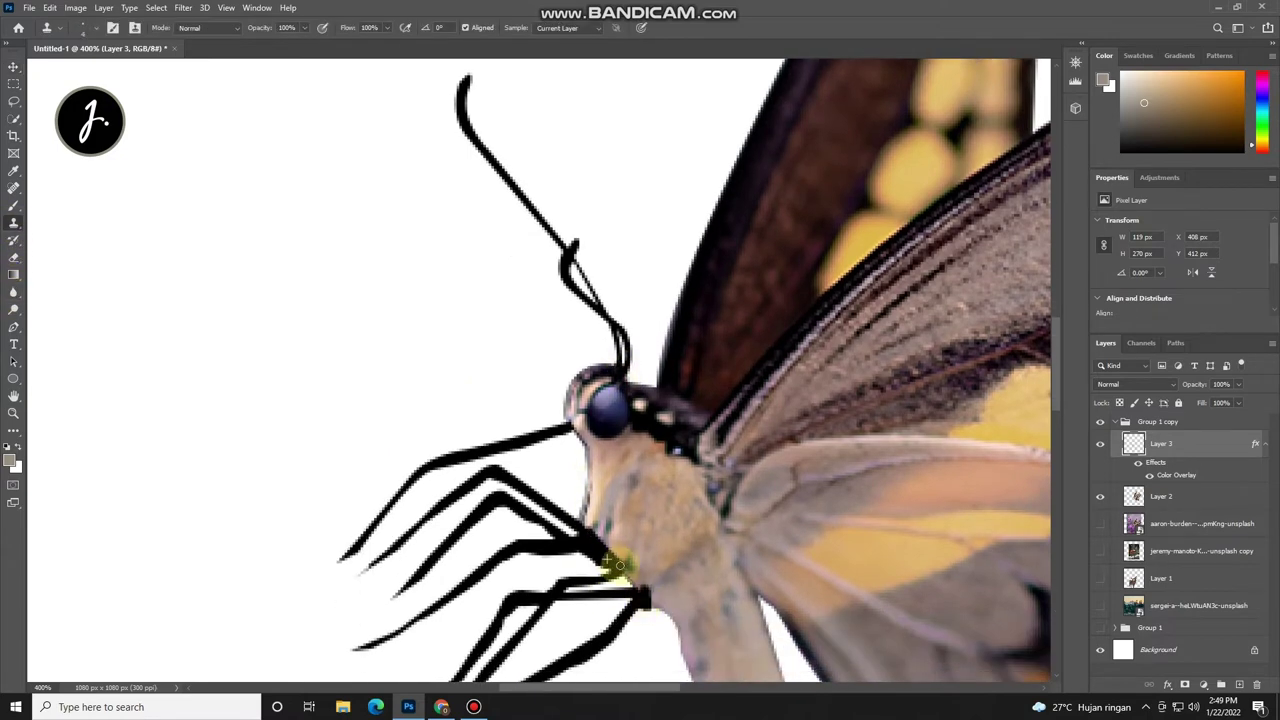
{"action": "key", "text": "ctrl+1"}
{"action": "key", "text": "ctrl+e"}
Step: Deepen the butterfly's blacks with a Selective Color Blacks adjustment, Black +28, and merge it down
{"action": "left_click", "coordinate": [1202, 685]}
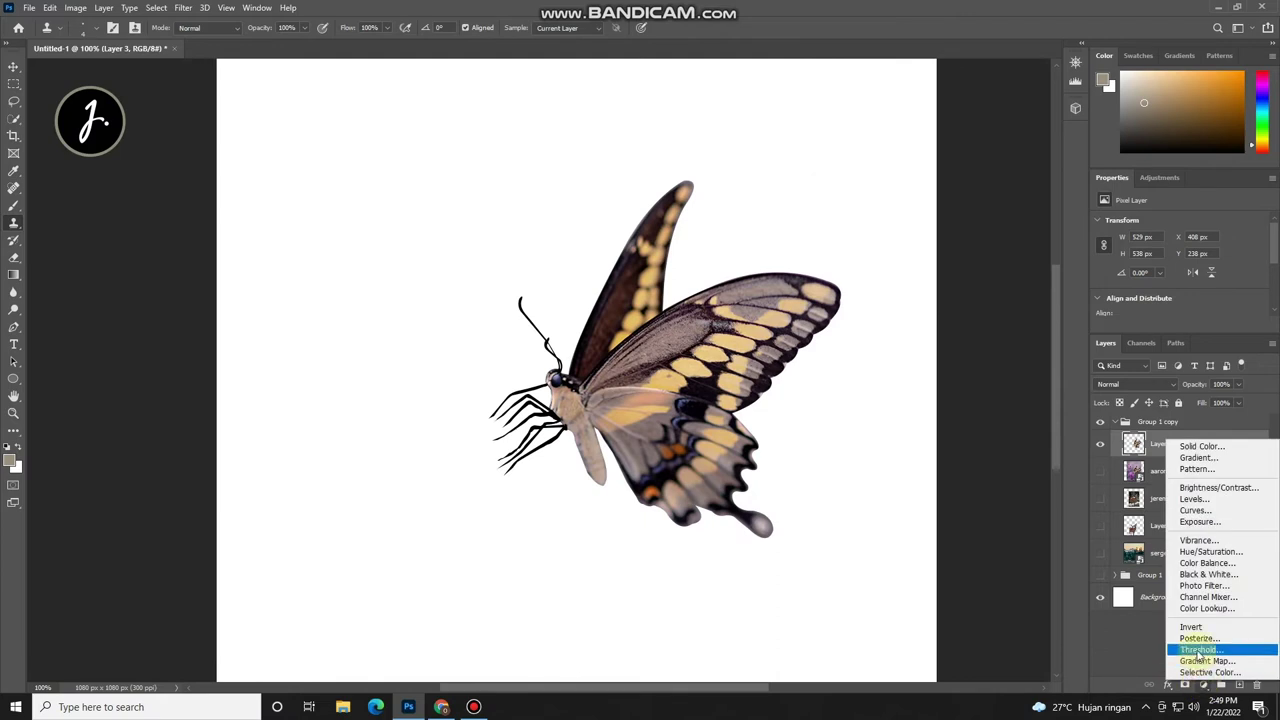
{"action": "left_click", "coordinate": [1195, 235]}
{"action": "left_click", "coordinate": [1183, 328]}
{"action": "scroll", "coordinate": [1181, 300], "scroll_direction": "down", "scroll_amount": 2}
{"action": "left_click_drag", "start_coordinate": [1179, 300], "coordinate": [1198, 300]}
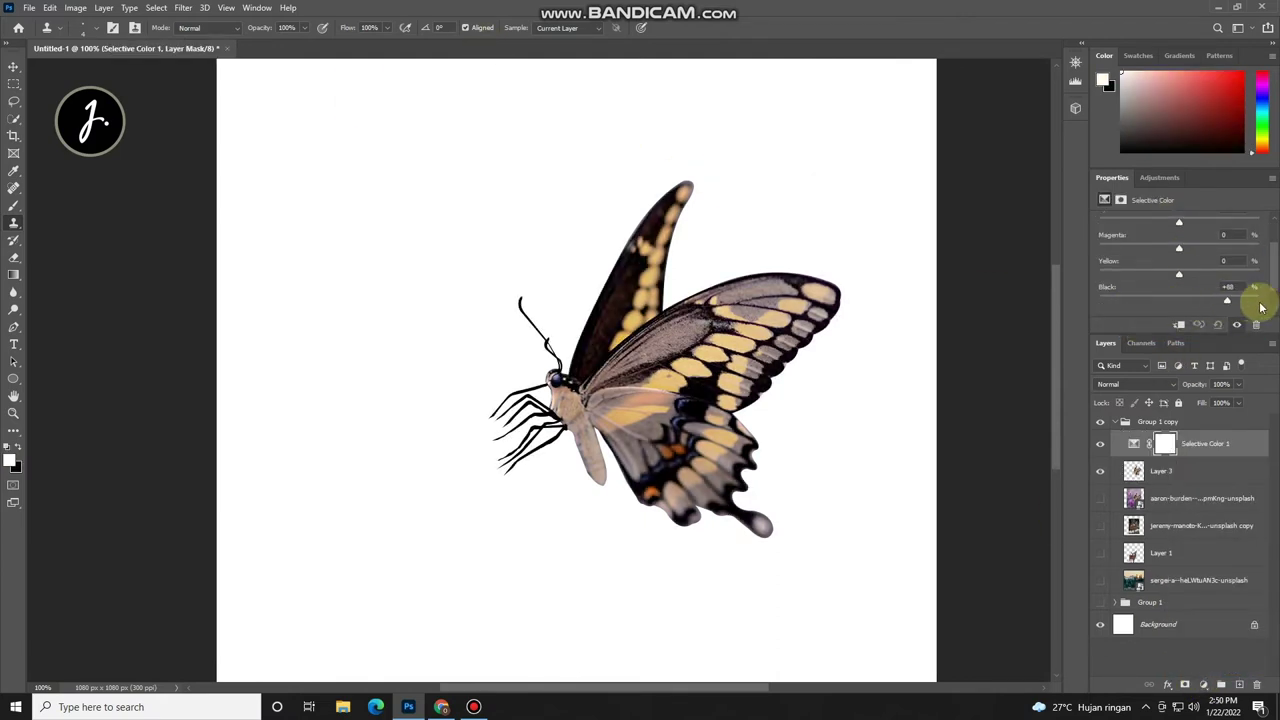
{"action": "left_click", "coordinate": [1190, 470], "text": "shift"}
{"action": "key", "text": "ctrl+e"}
Step: Show the forest and deer, hide the butterfly, then scale the deer down and shift it left
{"action": "key", "text": "ctrl+minus"}
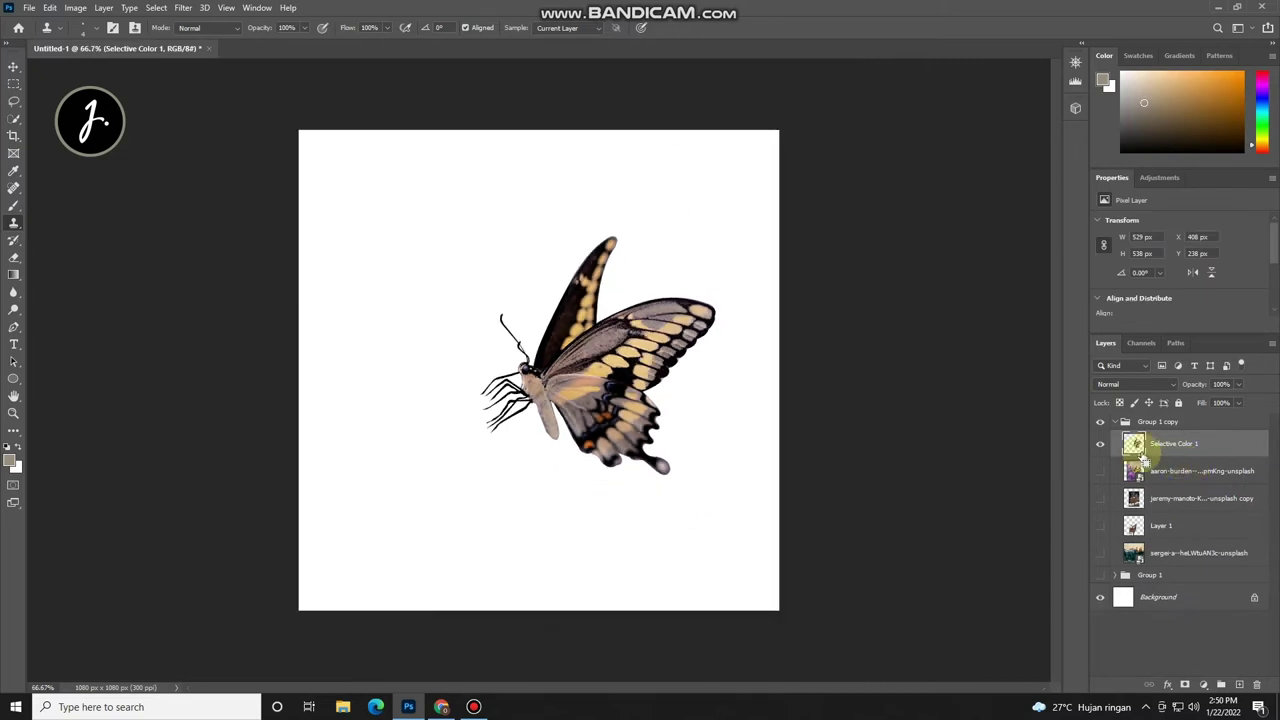
{"action": "left_click", "coordinate": [1100, 552]}
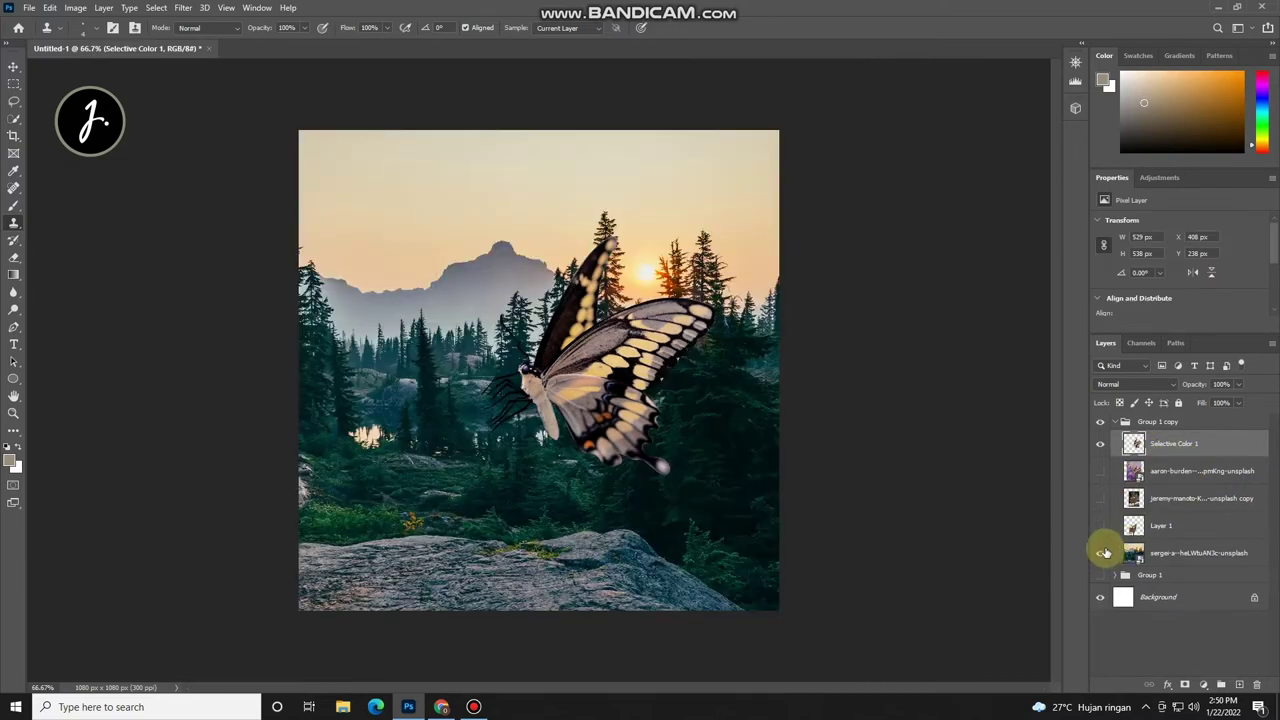
{"action": "left_click", "coordinate": [1100, 443]}
{"action": "left_click", "coordinate": [1101, 526]}
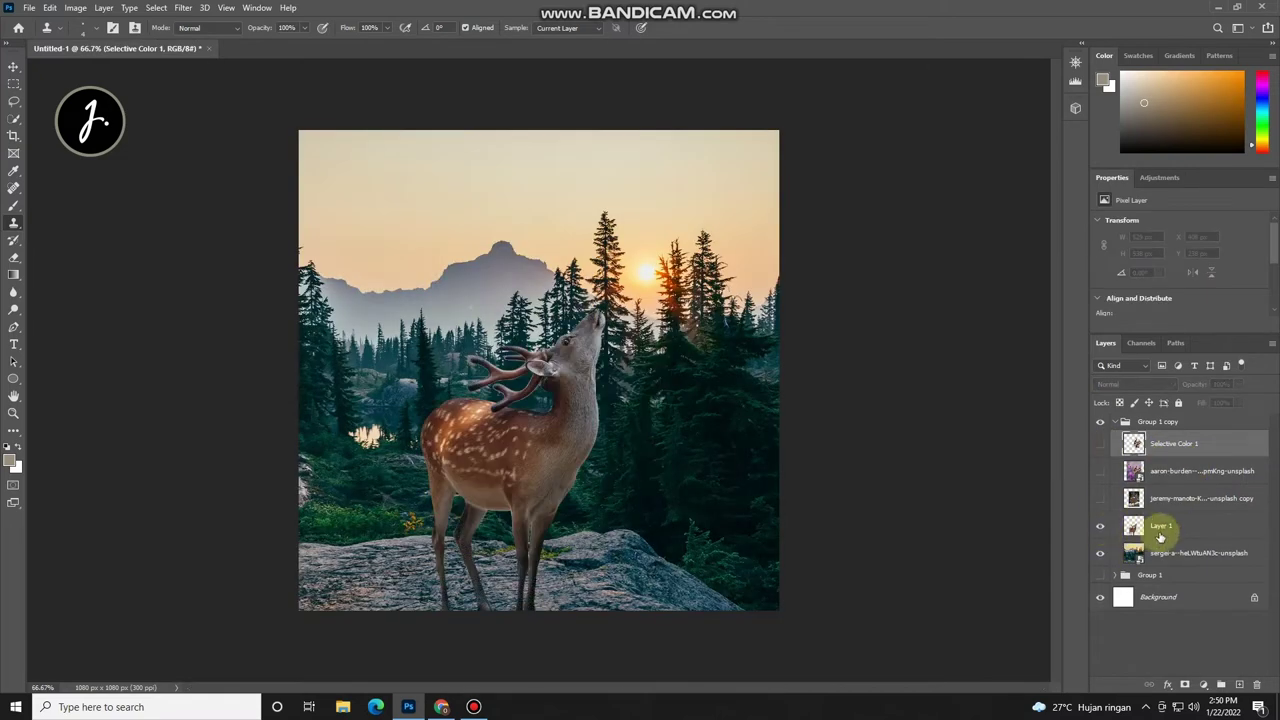
{"action": "left_click", "coordinate": [1160, 526]}
{"action": "key", "text": "ctrl+t"}
{"action": "left_click_drag", "start_coordinate": [571, 455], "coordinate": [537, 443]}
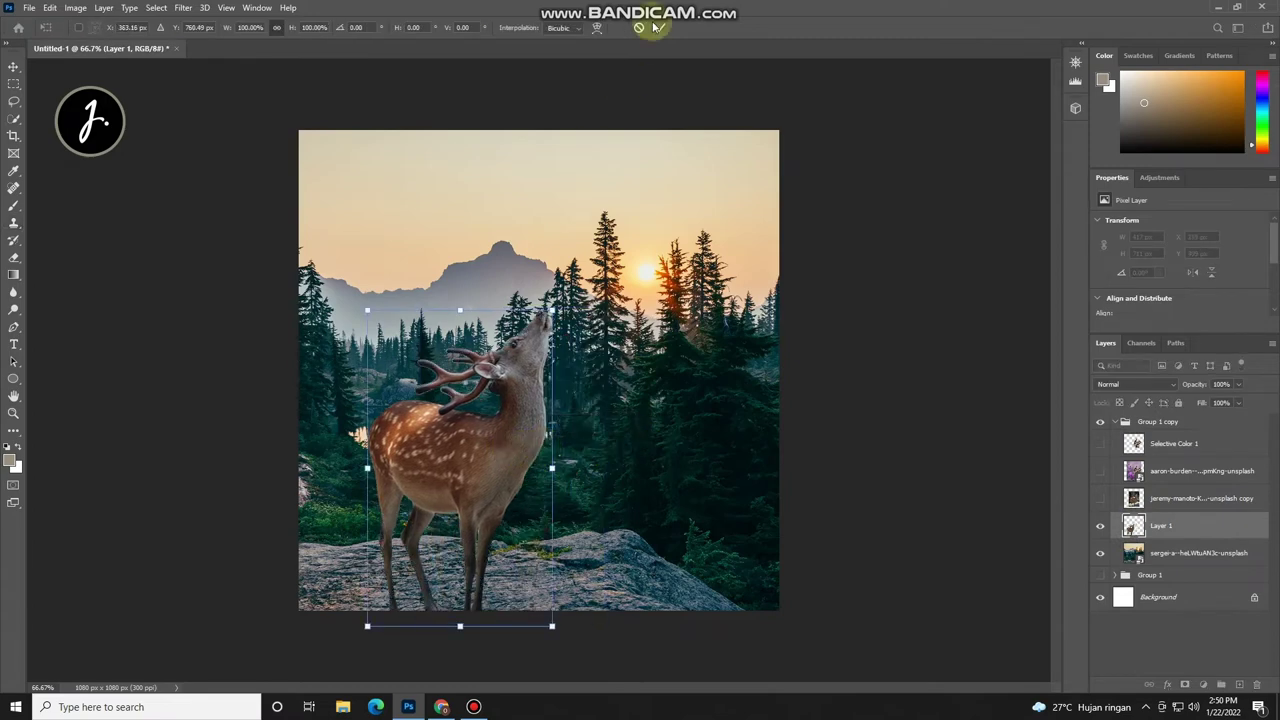
Step: Show the Selective Color 1 butterfly, scale it to about 25% beside the deer's raised head, and move its layer lower
{"action": "left_click", "coordinate": [660, 27]}
{"action": "left_click", "coordinate": [1100, 443]}
{"action": "left_click", "coordinate": [1165, 443]}
{"action": "key", "text": "ctrl+t"}
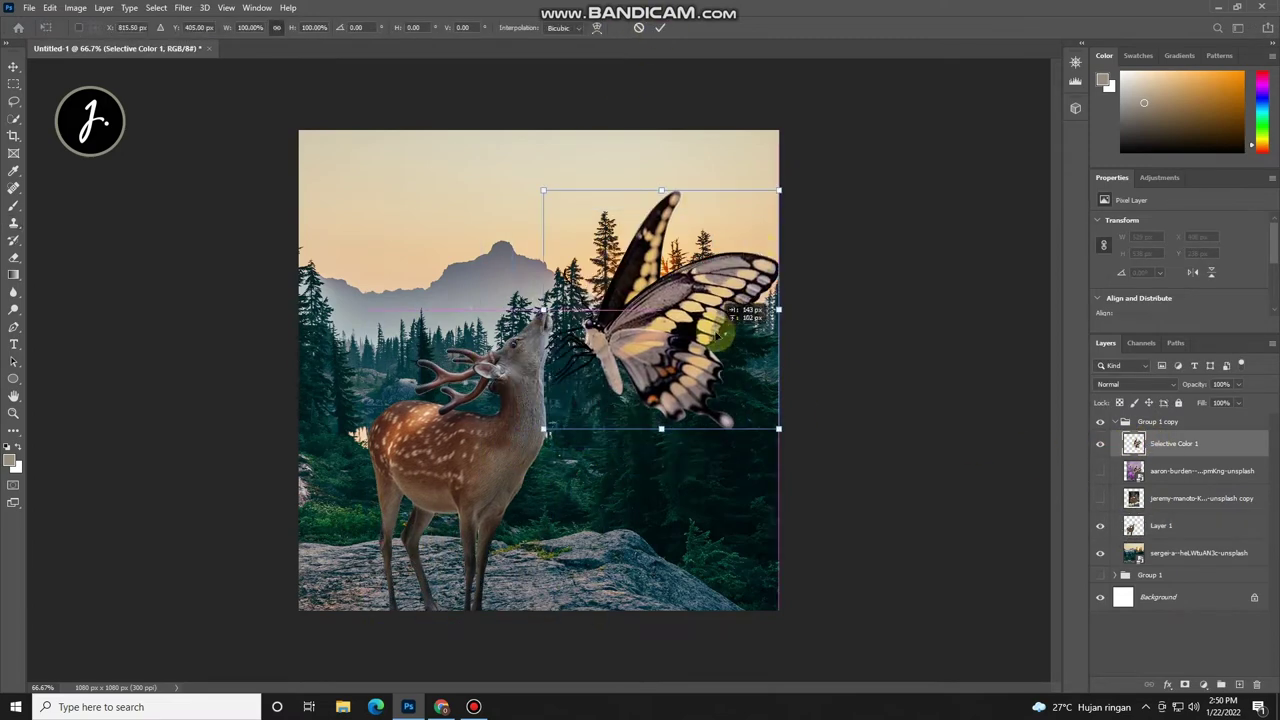
{"action": "left_click_drag", "start_coordinate": [773, 190], "coordinate": [662, 360]}
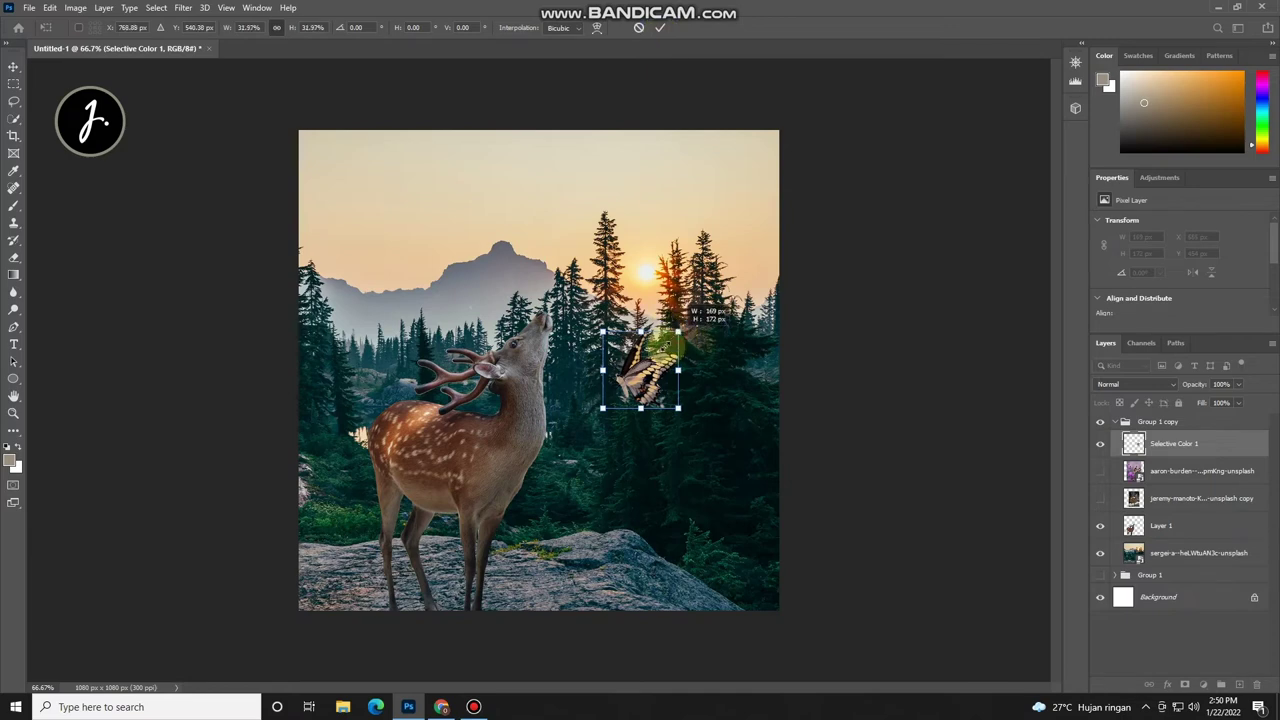
{"action": "left_click", "coordinate": [660, 27]}
{"action": "key", "text": "s"}
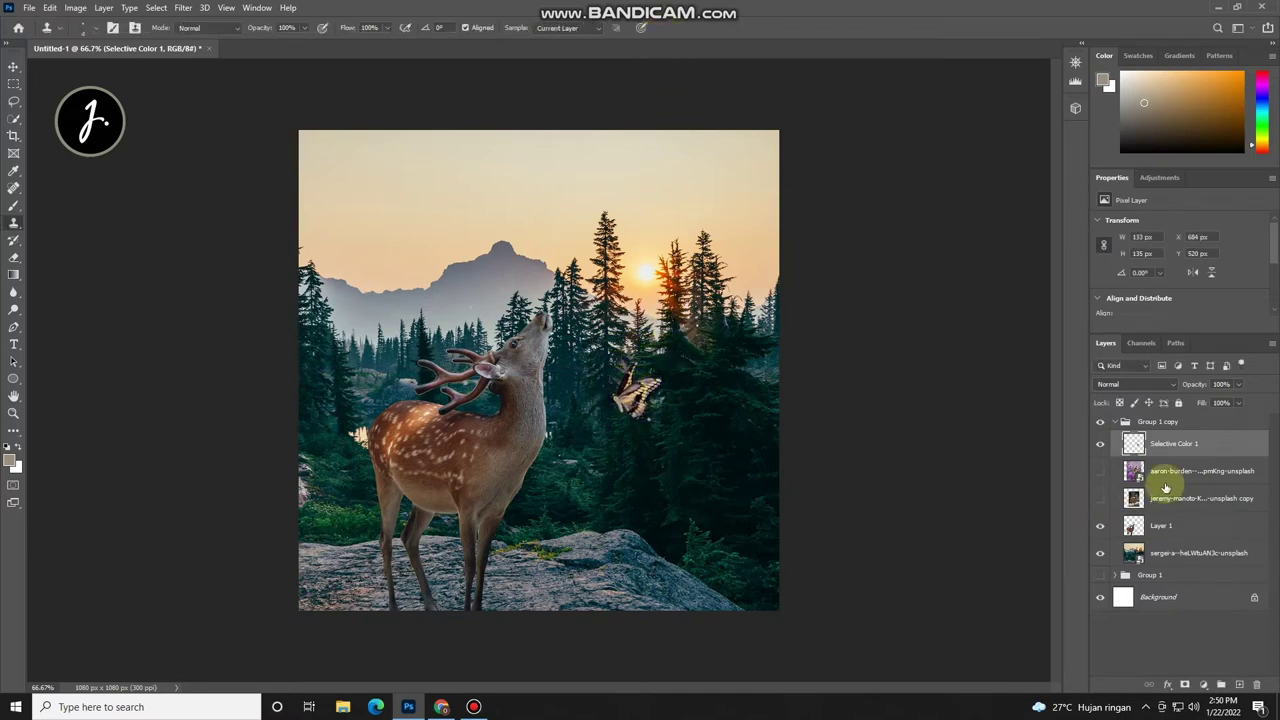
{"action": "left_click_drag", "start_coordinate": [1170, 443], "coordinate": [1170, 511]}
Step: Add a Color Lookup using NightFromDay.CUBE instead of Moonlight, at 60% opacity
{"action": "left_click", "coordinate": [1203, 685]}
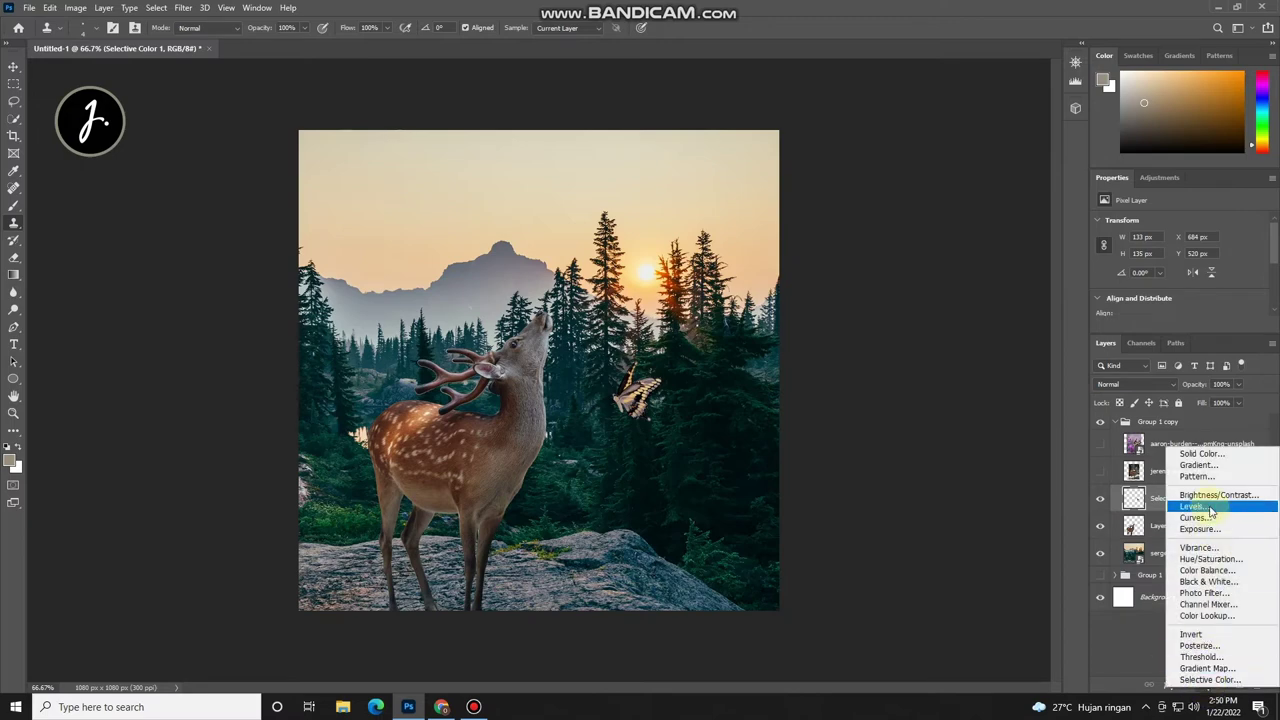
{"action": "left_click", "coordinate": [1206, 615]}
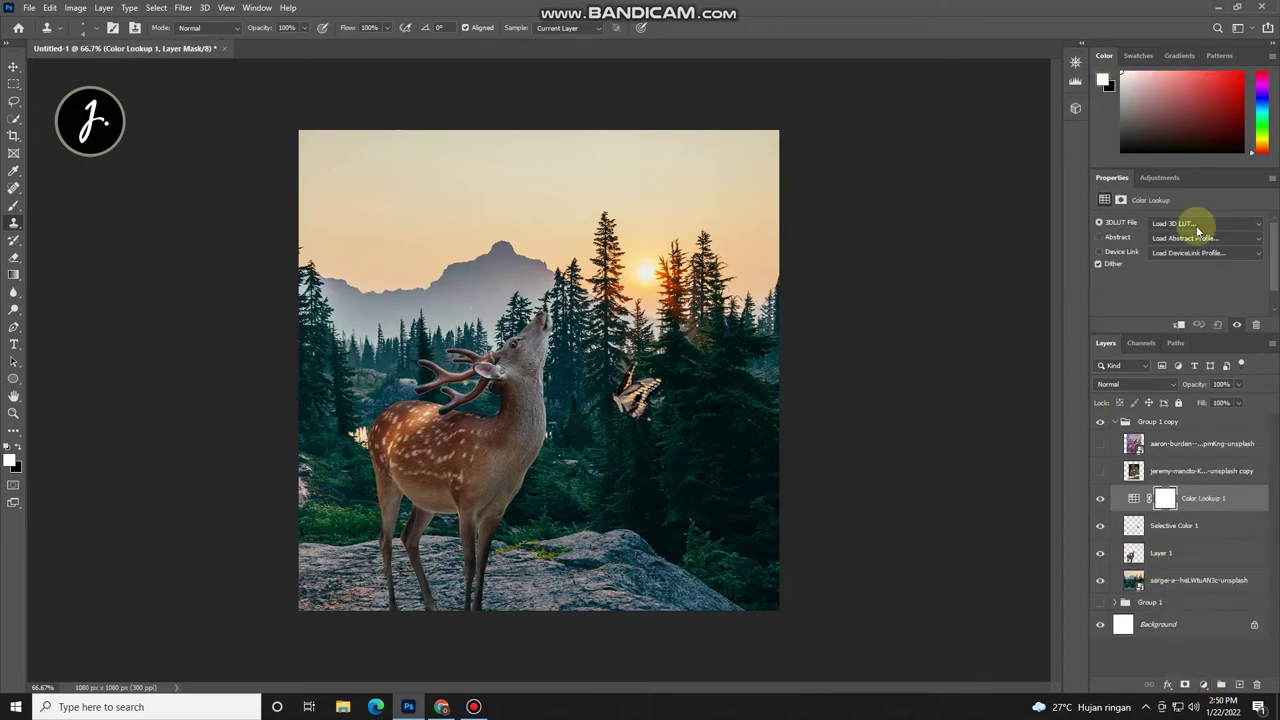
{"action": "left_click", "coordinate": [1205, 223]}
{"action": "left_click", "coordinate": [1135, 553]}
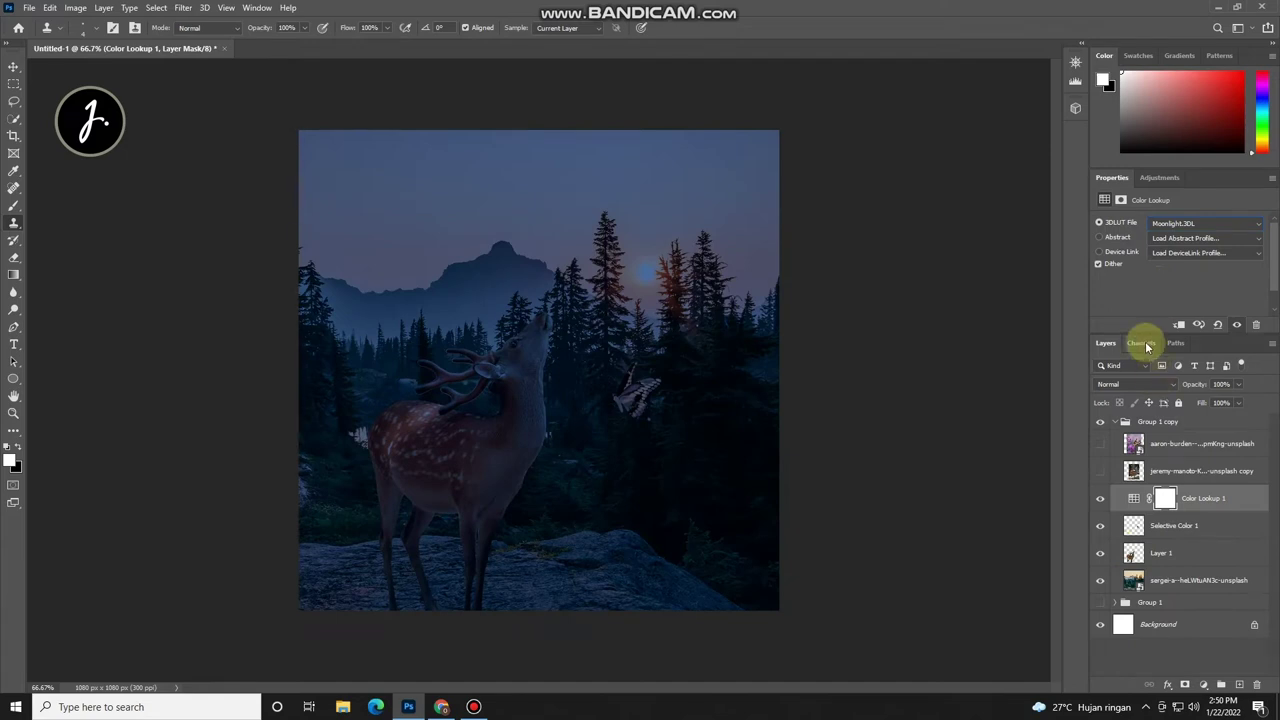
{"action": "left_click", "coordinate": [1172, 224]}
{"action": "left_click", "coordinate": [1135, 550]}
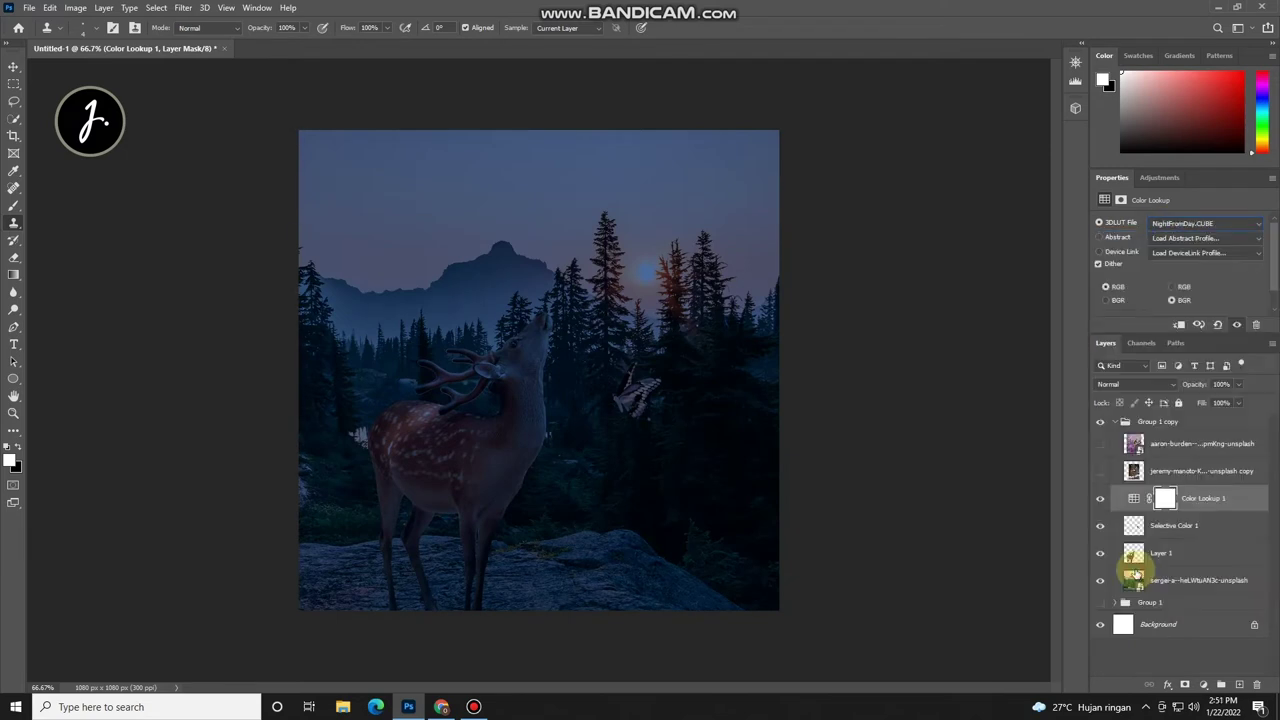
{"action": "left_click", "coordinate": [1218, 384]}
{"action": "type", "text": "73"}
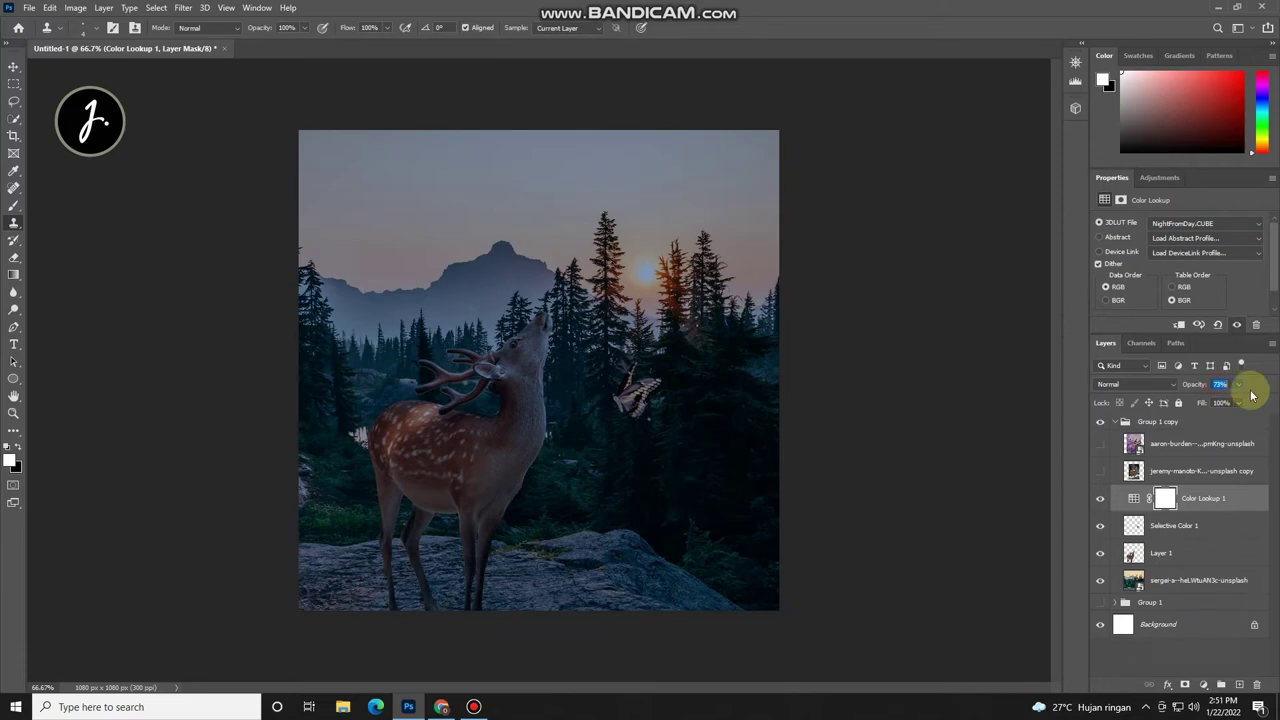
{"action": "type", "text": "60"}
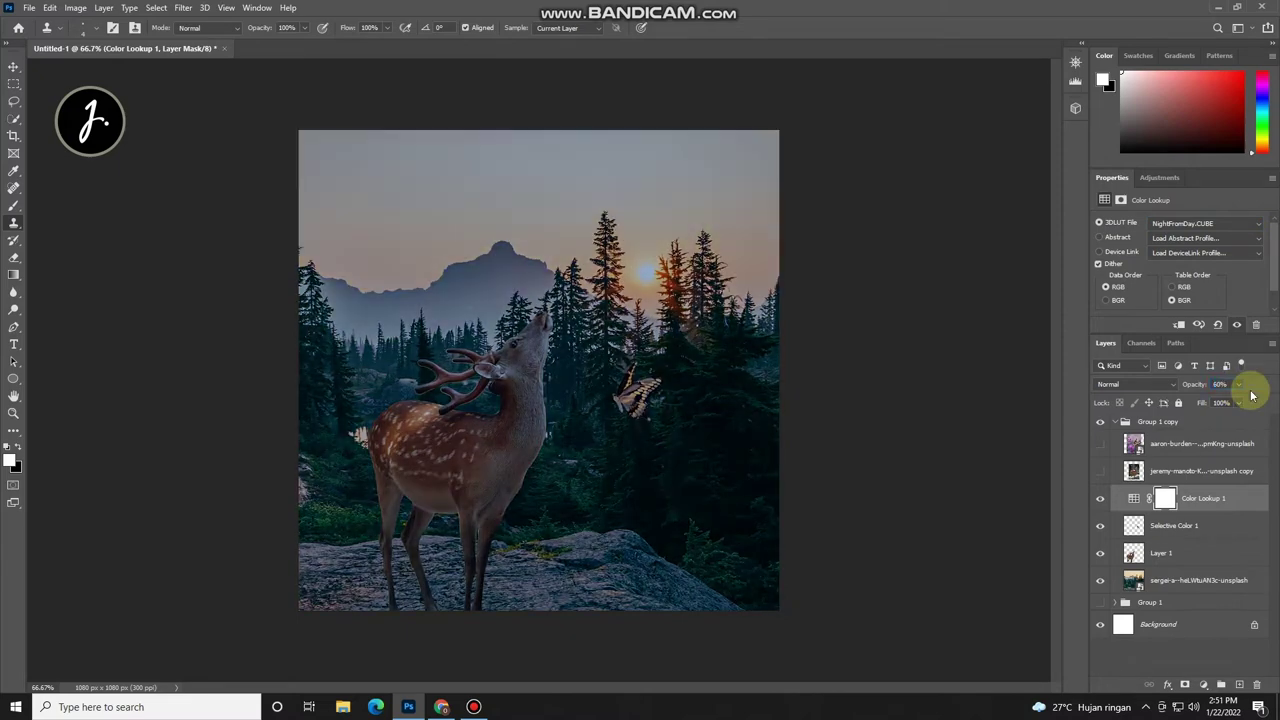
{"action": "left_click", "coordinate": [1209, 384]}
{"action": "left_click", "coordinate": [1101, 498]}
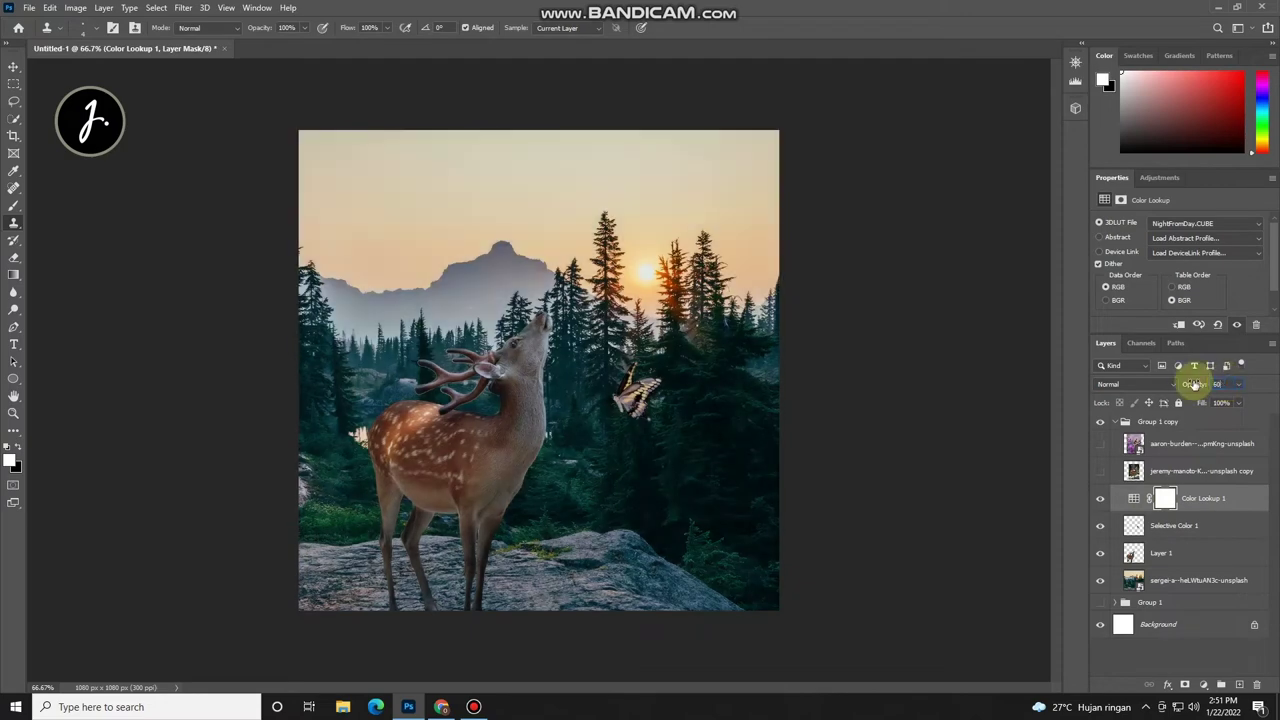
{"action": "left_click_drag", "start_coordinate": [1193, 384], "coordinate": [1205, 384]}
{"action": "left_click", "coordinate": [1100, 498]}
Step: Add a Hue/Saturation adjustment that sets Yellows saturation to -100
{"action": "left_click", "coordinate": [1203, 684]}
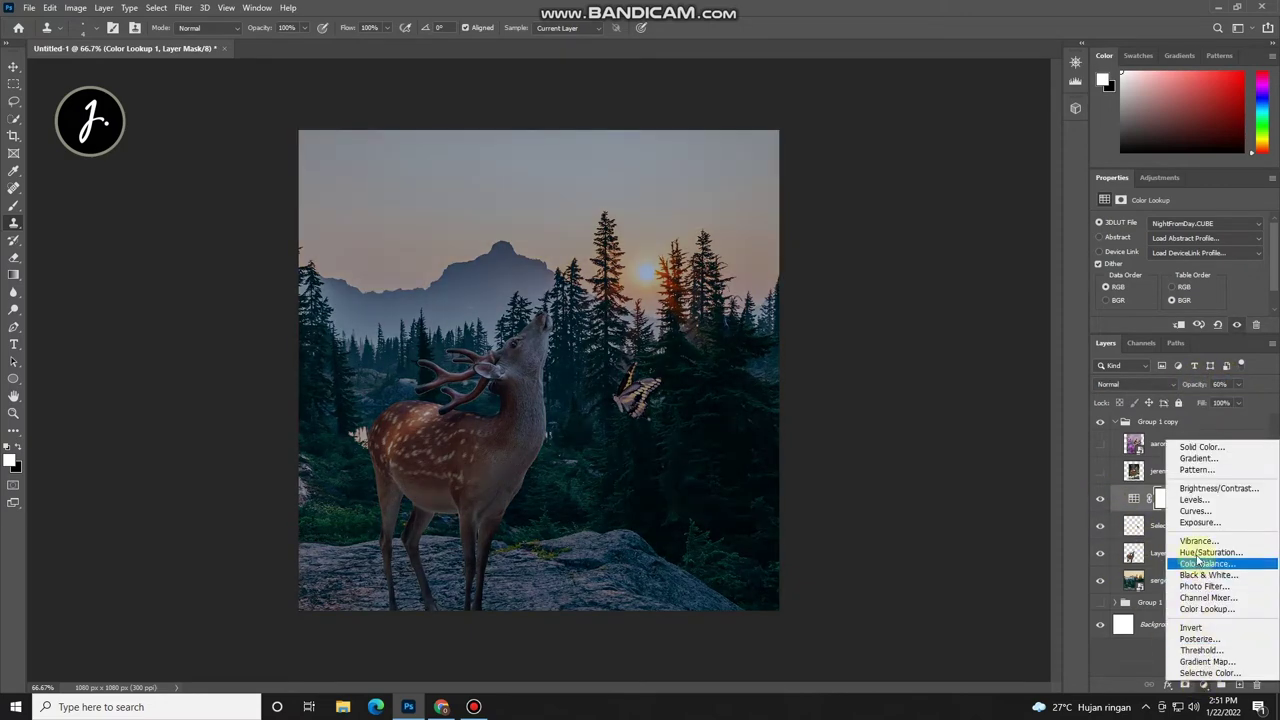
{"action": "left_click", "coordinate": [1198, 553]}
{"action": "left_click", "coordinate": [1172, 242]}
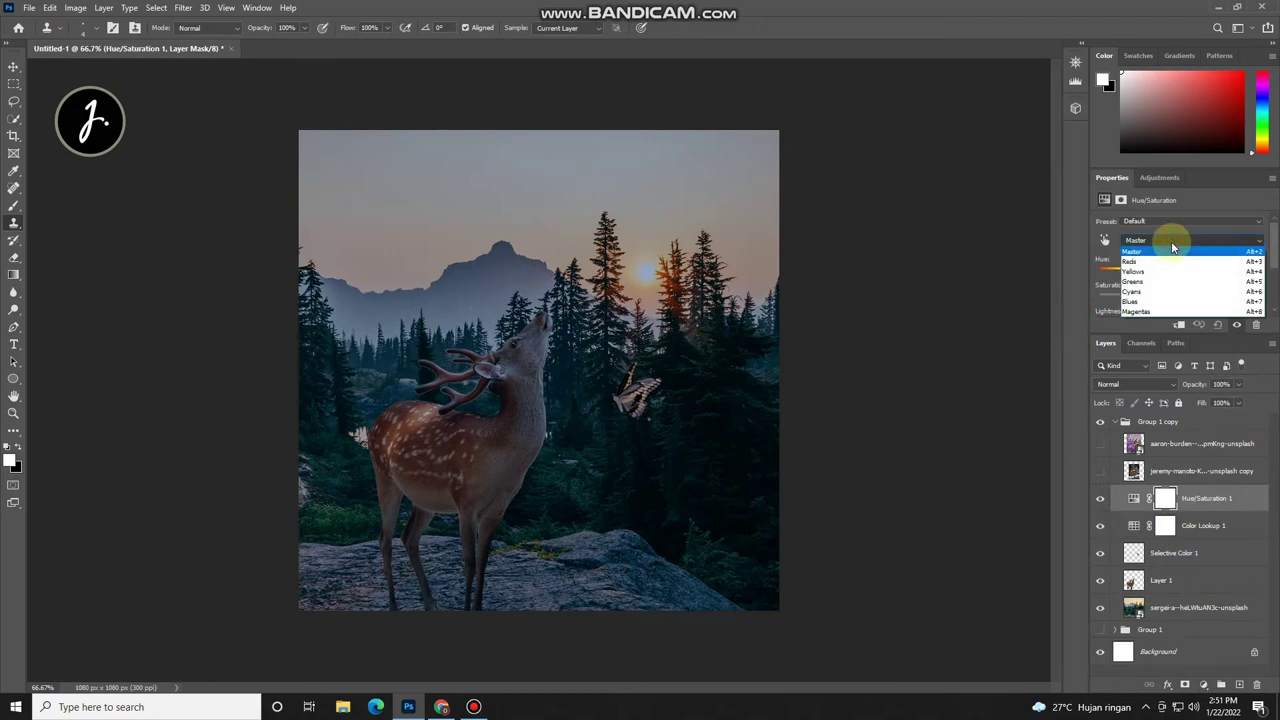
{"action": "left_click", "coordinate": [1177, 271]}
{"action": "left_click_drag", "start_coordinate": [1152, 307], "coordinate": [1093, 309]}
{"action": "scroll", "coordinate": [1183, 290], "scroll_direction": "down", "scroll_amount": 1}
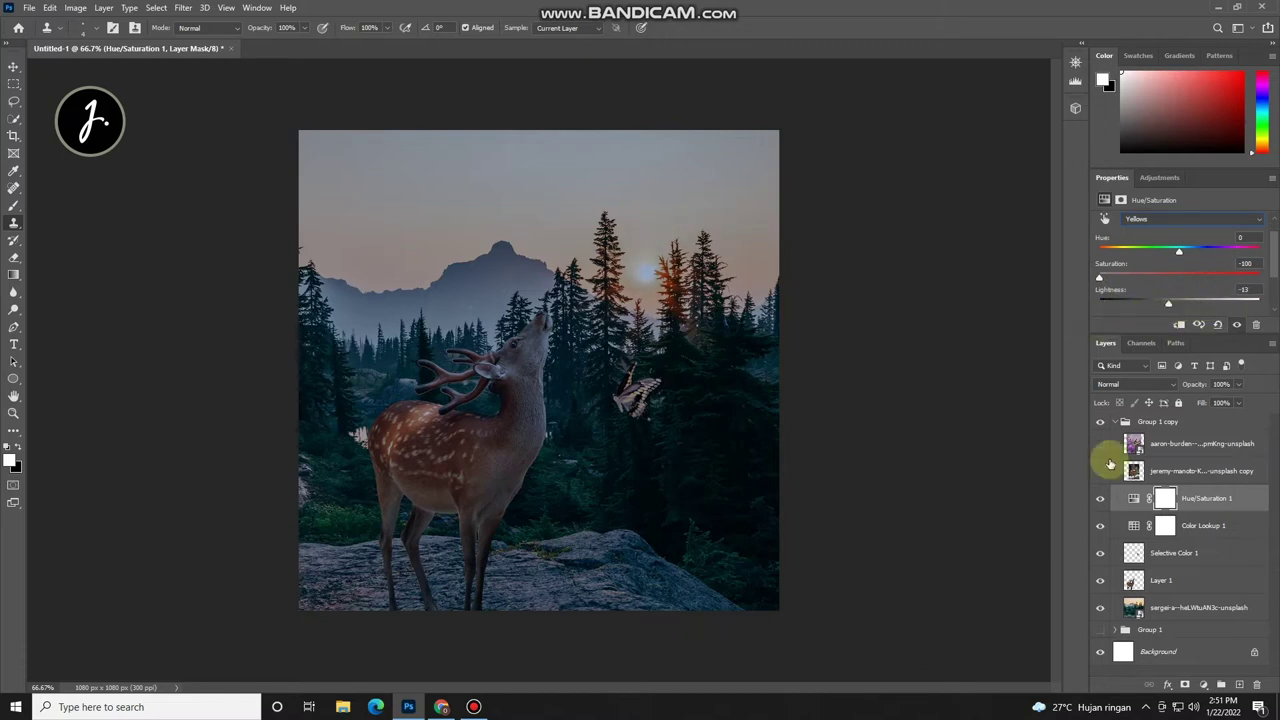
{"action": "left_click", "coordinate": [1101, 499]}
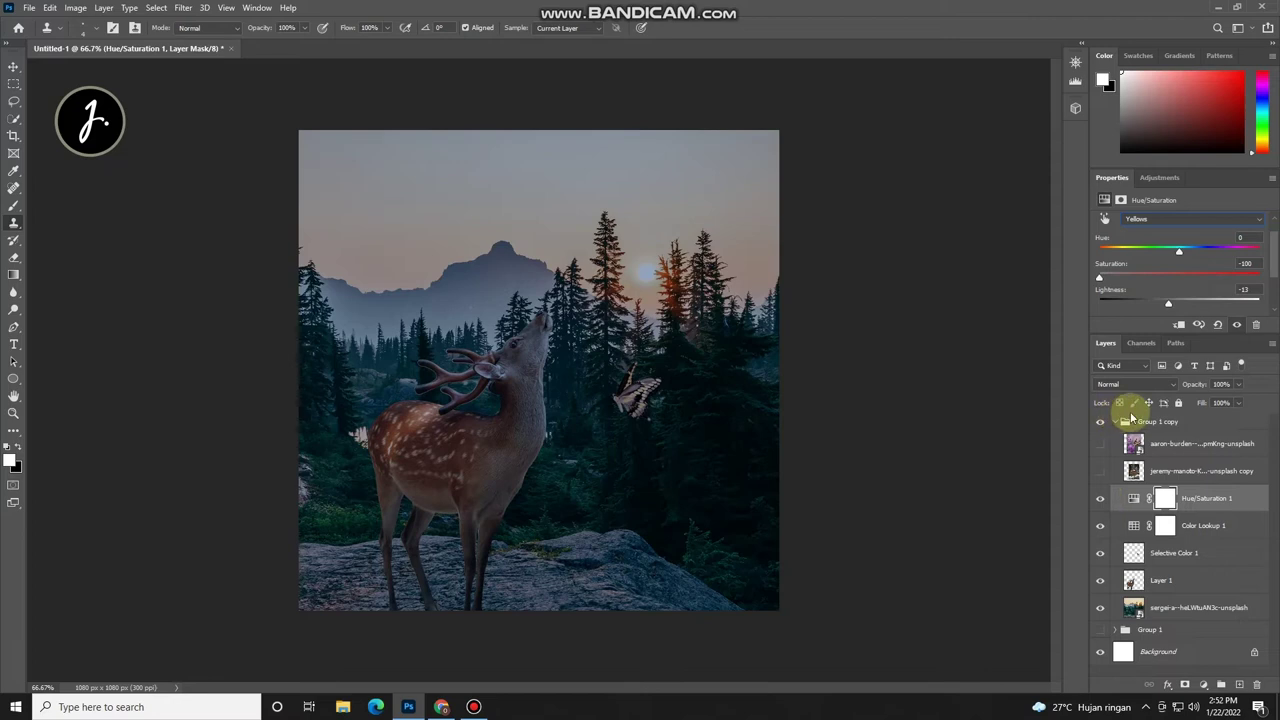
{"action": "left_click", "coordinate": [1157, 604]}
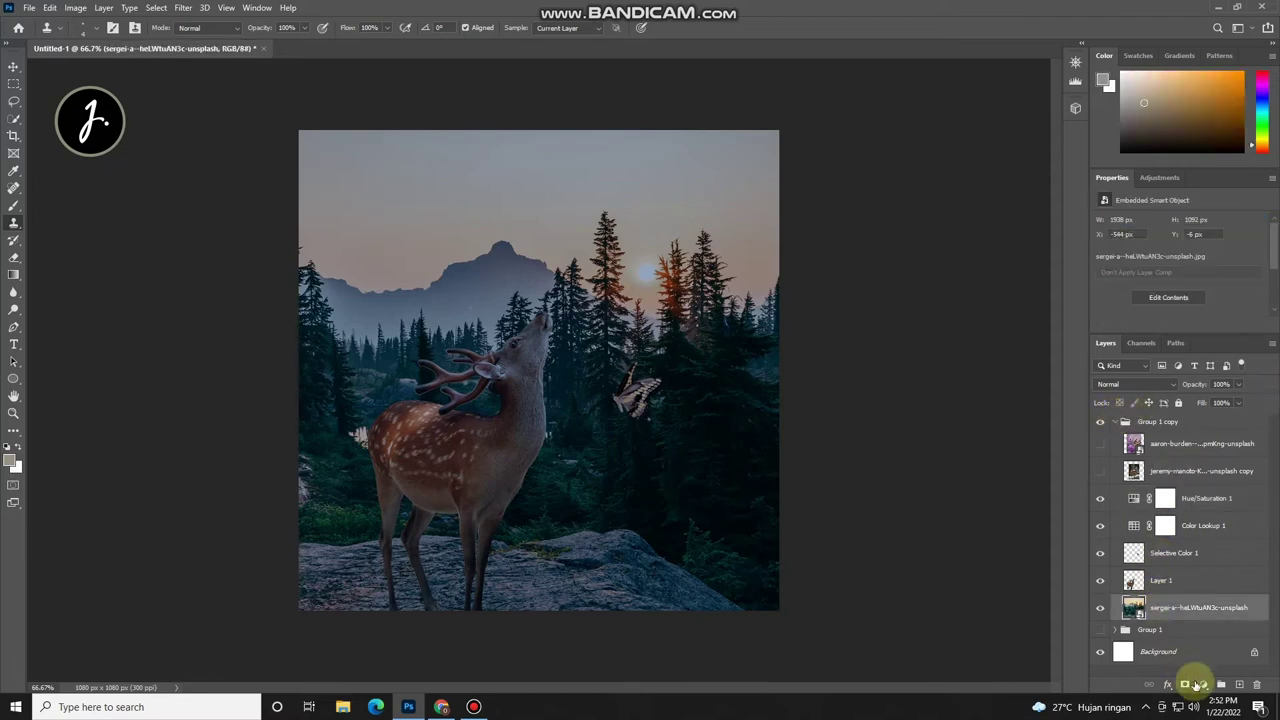
Step: Add a Moonlight.3DL Color Lookup at about 61% above the forest photo, toggling both lookups to compare
{"action": "left_click", "coordinate": [1203, 684]}
{"action": "left_click", "coordinate": [1204, 614]}
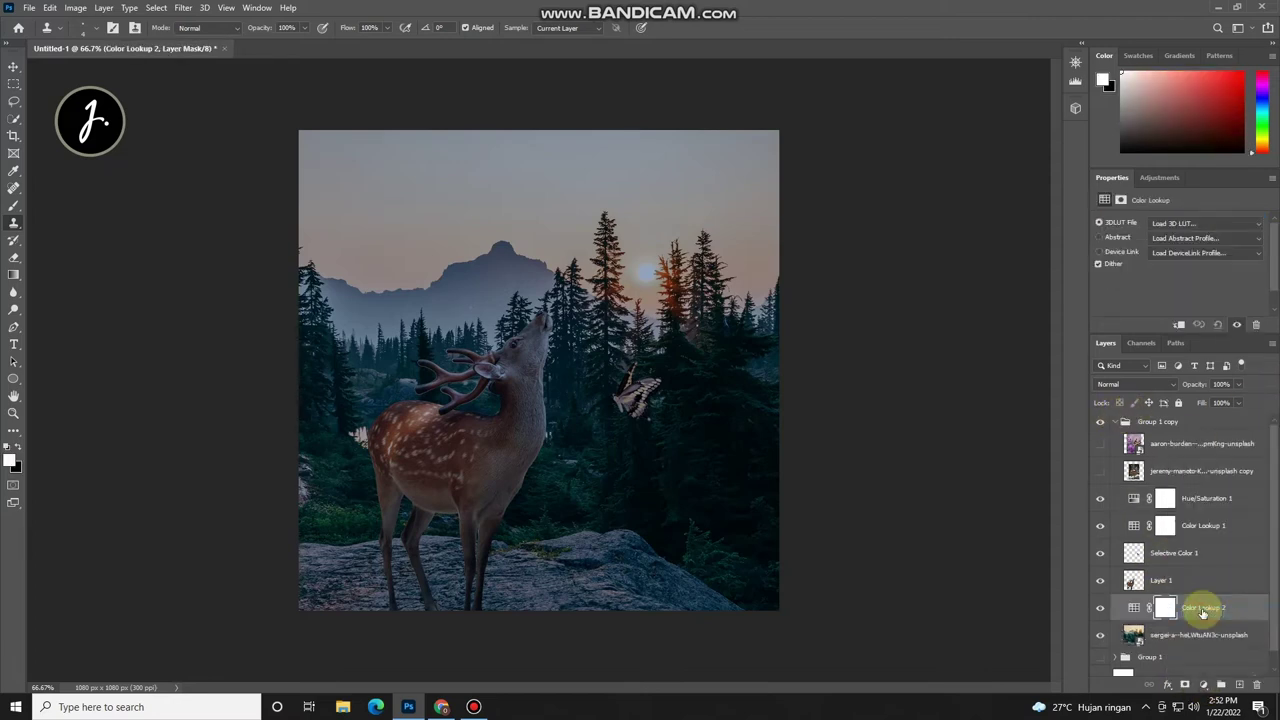
{"action": "left_click", "coordinate": [1200, 223]}
{"action": "left_click", "coordinate": [1135, 555]}
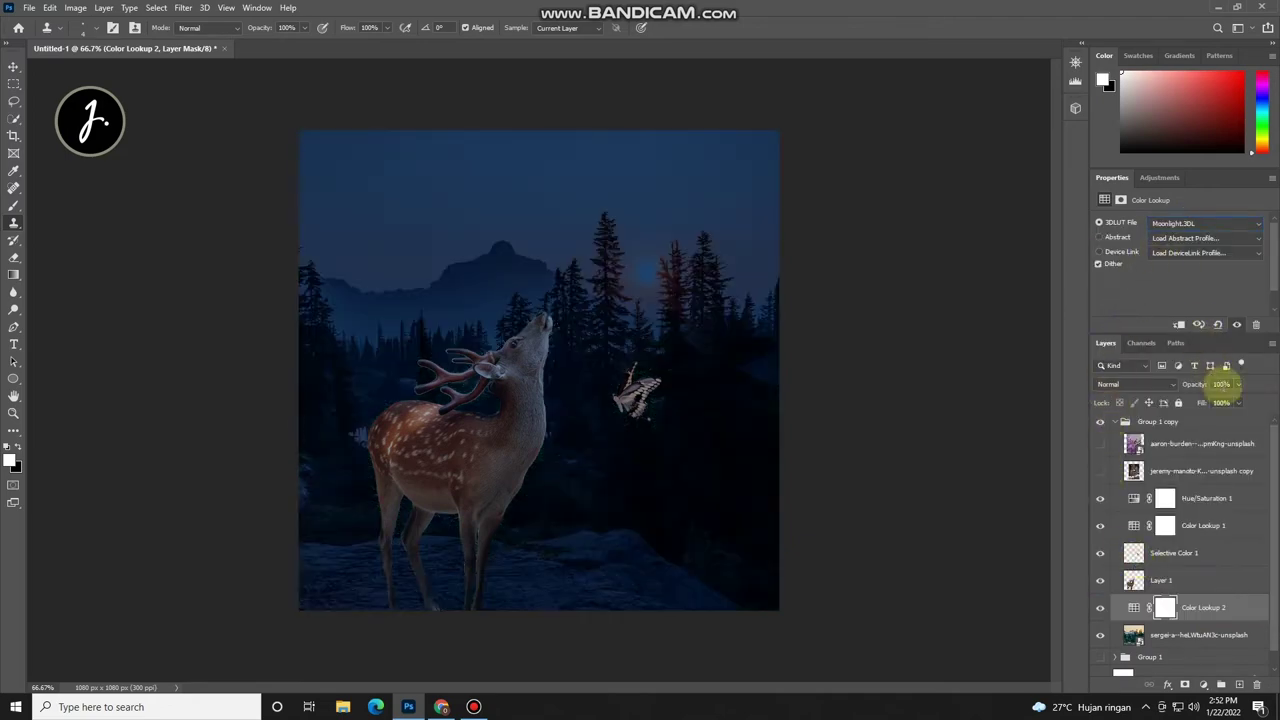
{"action": "left_click_drag", "start_coordinate": [1186, 387], "coordinate": [1190, 389]}
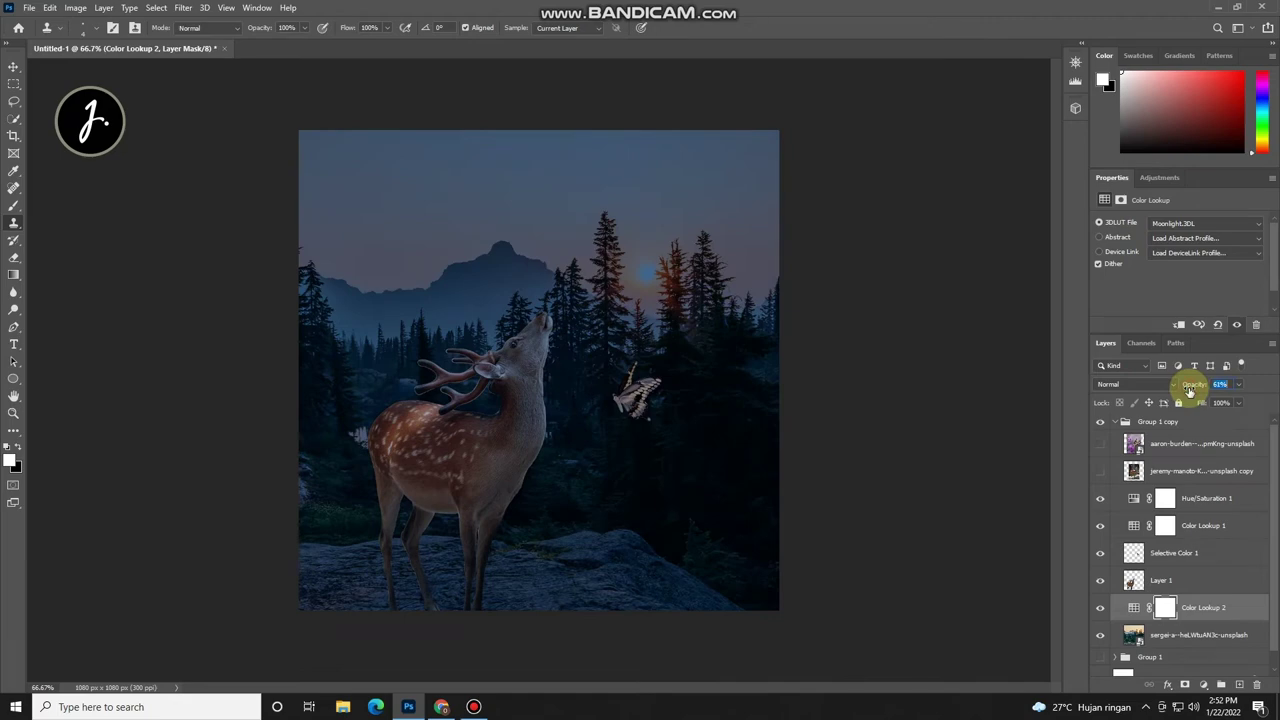
{"action": "left_click", "coordinate": [1100, 607]}
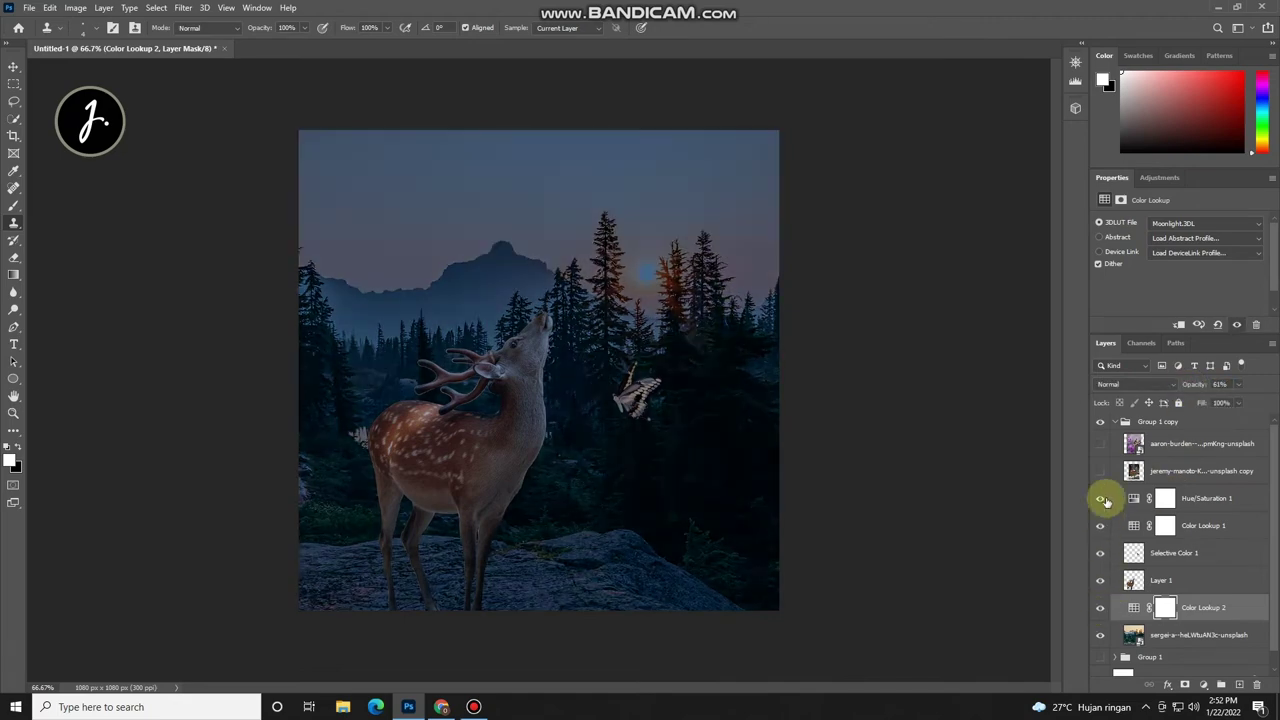
{"action": "left_click", "coordinate": [1100, 525]}
{"action": "left_click", "coordinate": [1100, 607]}
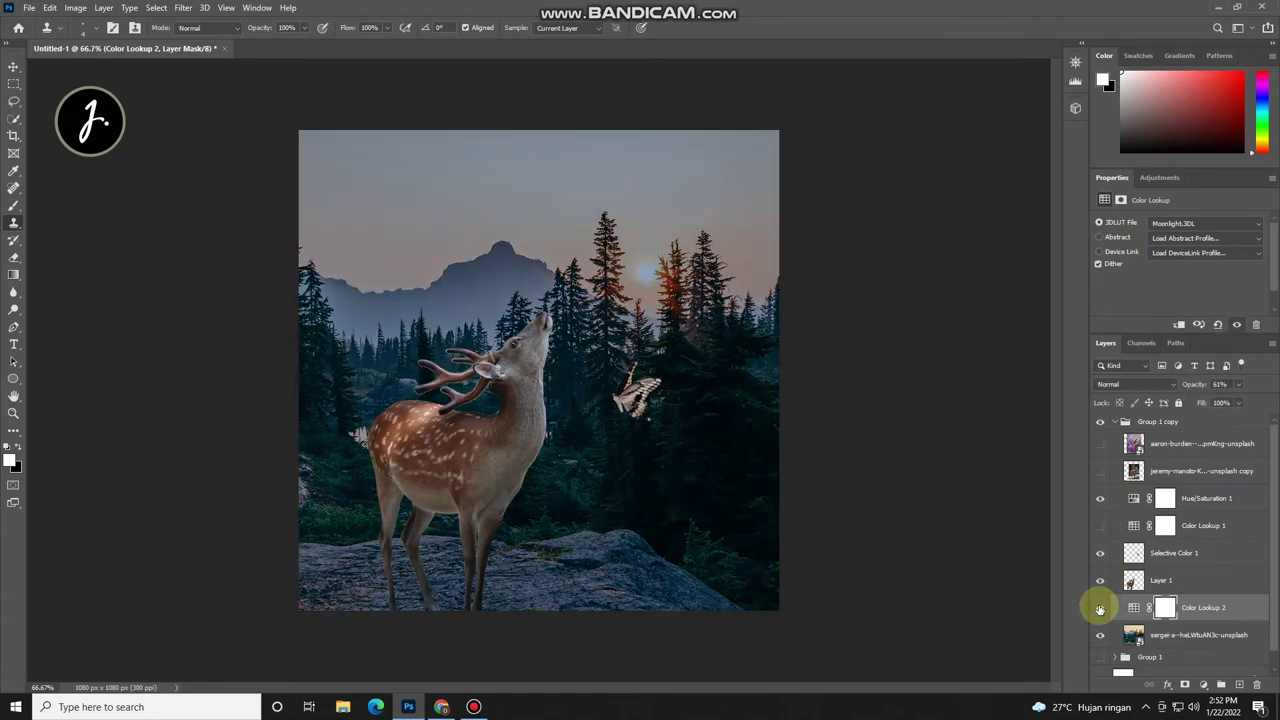
{"action": "left_click", "coordinate": [1100, 525]}
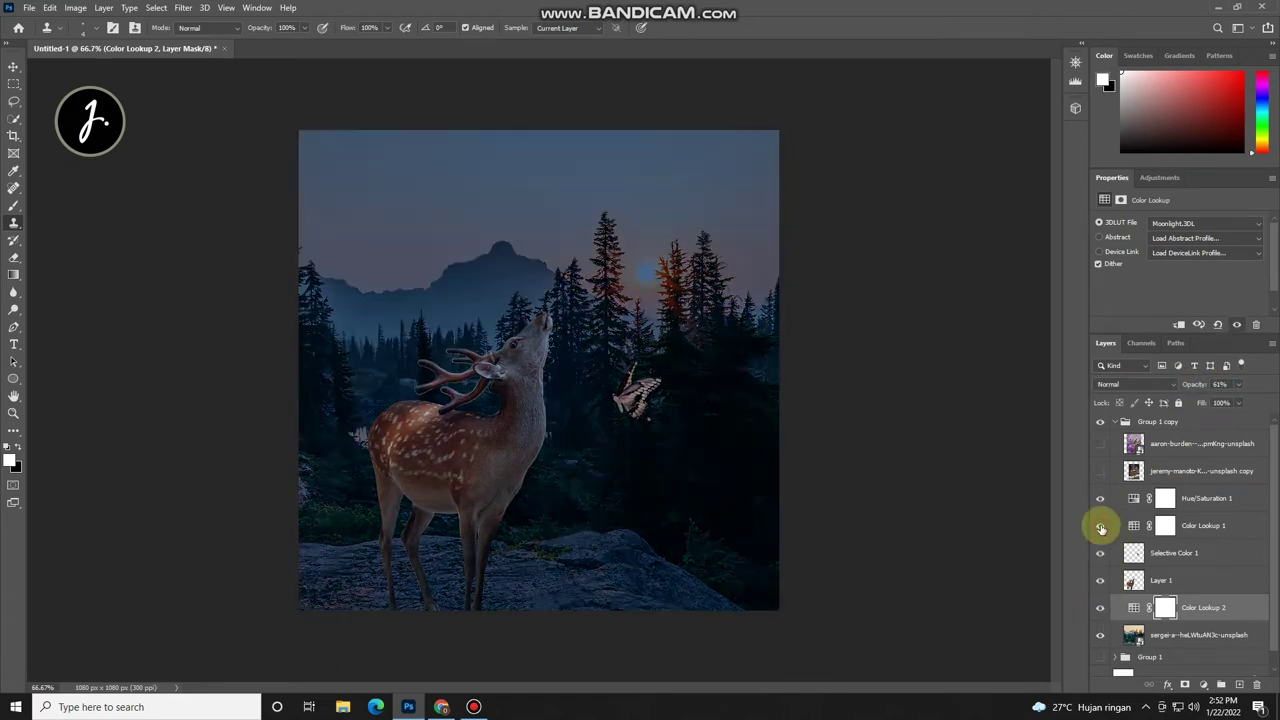
{"action": "left_click", "coordinate": [1162, 556]}
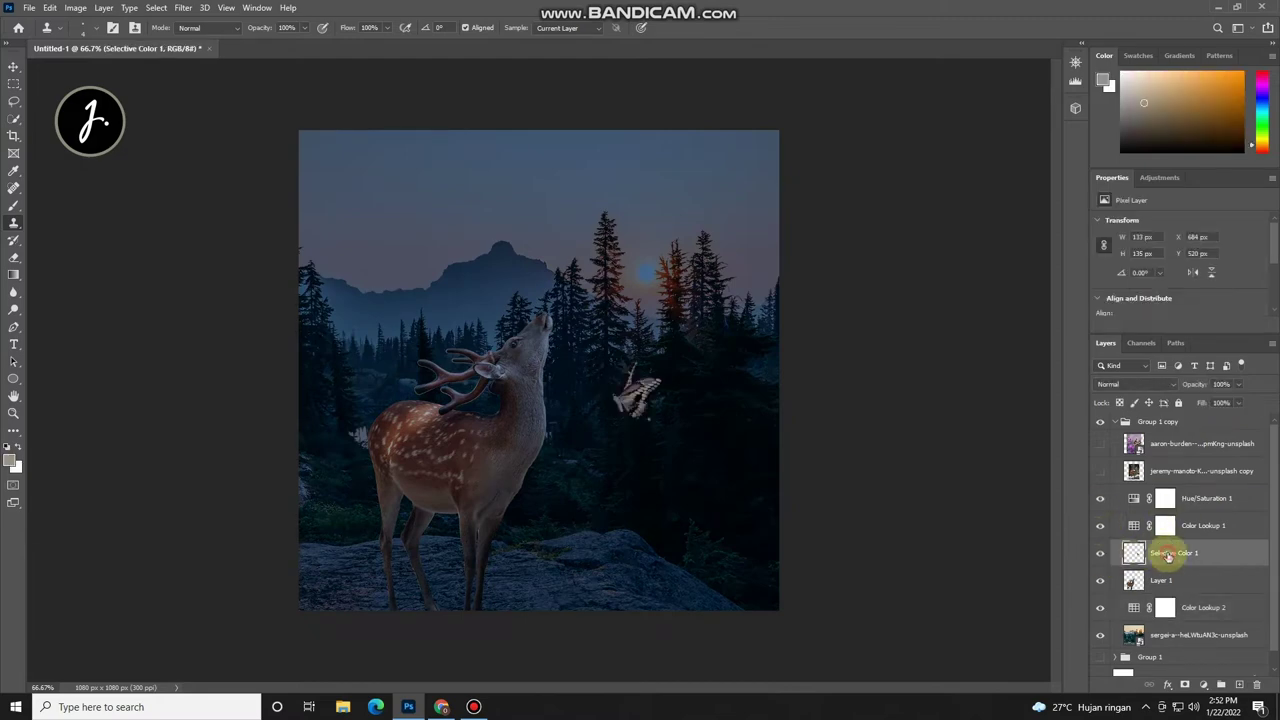
Step: Move the butterfly up to the treetops near the sun
{"action": "key", "text": "ctrl+plus"}
{"action": "key", "text": "ctrl+t"}
{"action": "left_click_drag", "start_coordinate": [696, 419], "coordinate": [707, 230]}
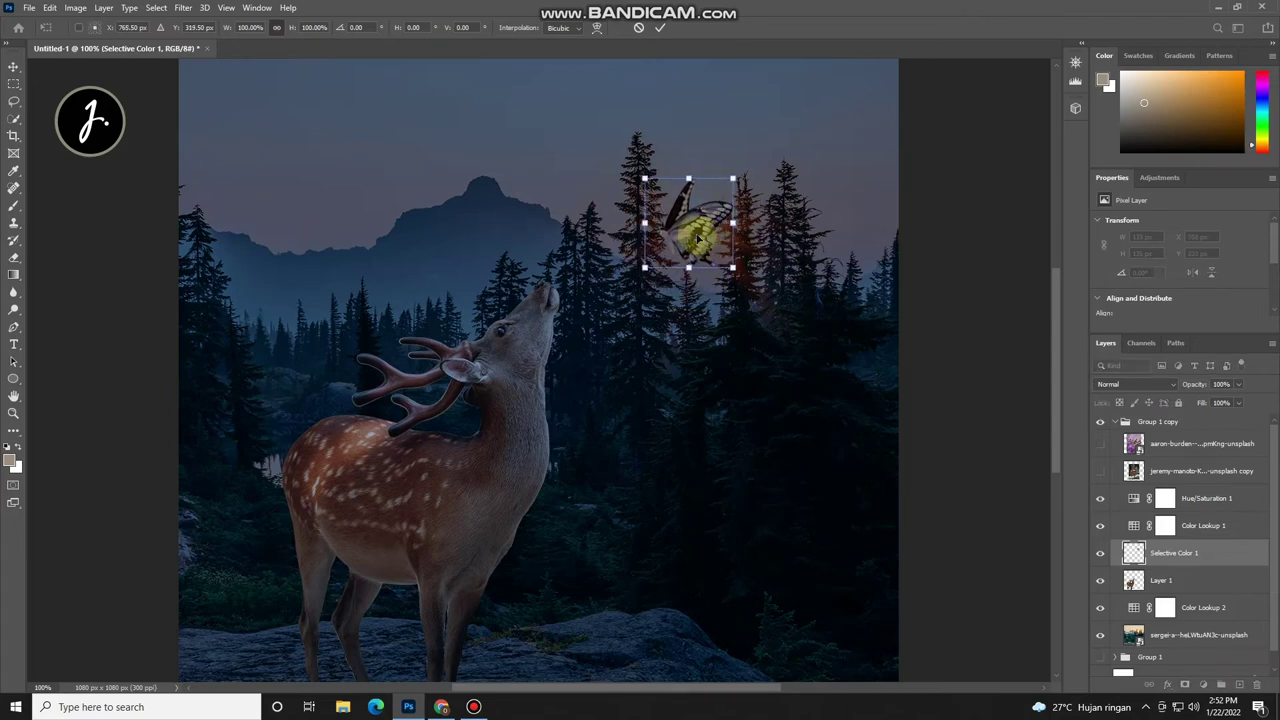
{"action": "left_click_drag", "start_coordinate": [707, 230], "coordinate": [200, 27]}
{"action": "key", "text": "Return"}
Step: Duplicate the butterfly layer, hide the copy, and select the original
{"action": "right_click", "coordinate": [1165, 553]}
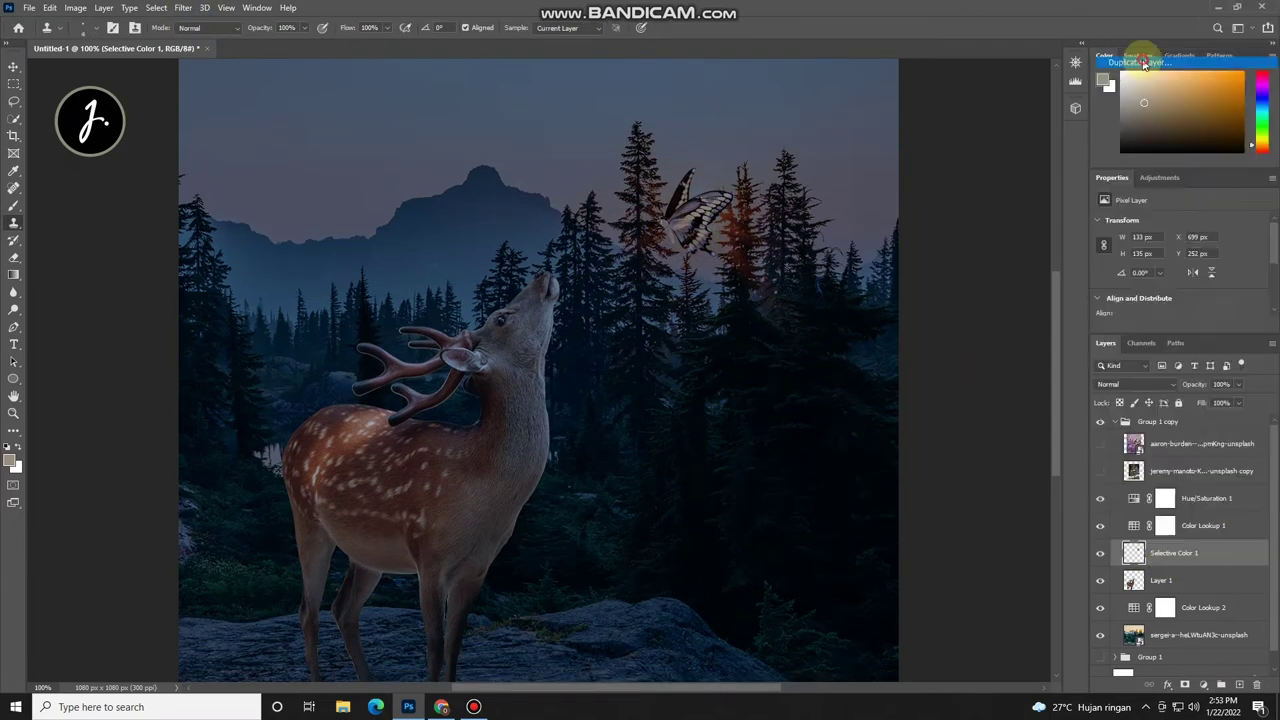
{"action": "left_click", "coordinate": [1150, 48]}
{"action": "key", "text": "Return"}
{"action": "key", "text": "s"}
{"action": "left_click", "coordinate": [1100, 556]}
{"action": "left_click", "coordinate": [1152, 581]}
Step: Apply a slight Gaussian Blur to the butterfly
{"action": "left_click", "coordinate": [184, 8]}
{"action": "mouse_move", "coordinate": [191, 158]}
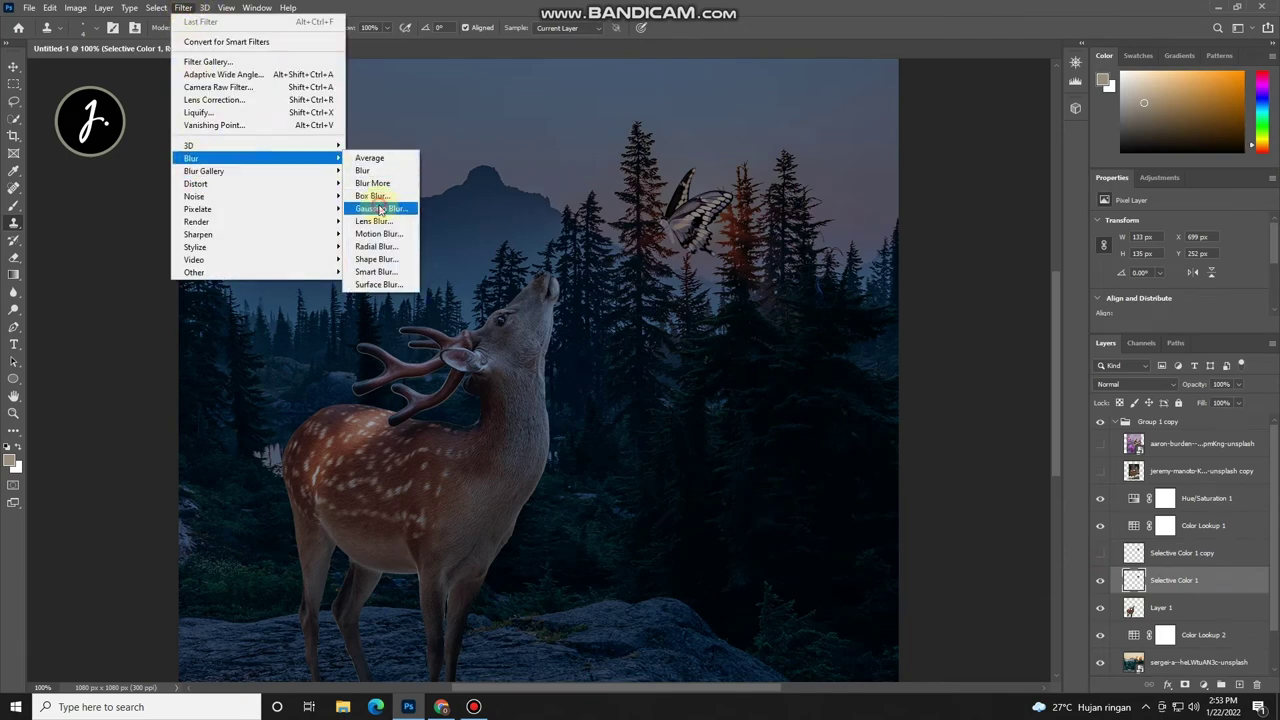
{"action": "left_click", "coordinate": [380, 209]}
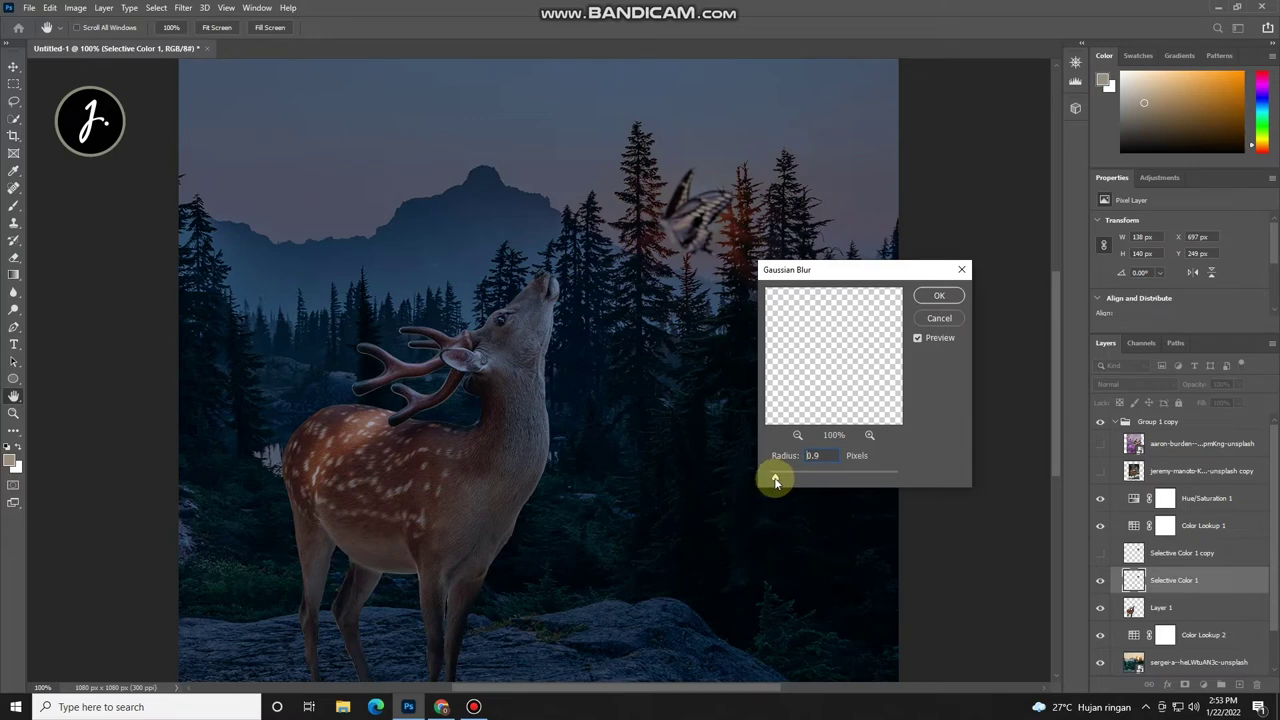
{"action": "left_click", "coordinate": [930, 295]}
{"action": "key", "text": "s"}
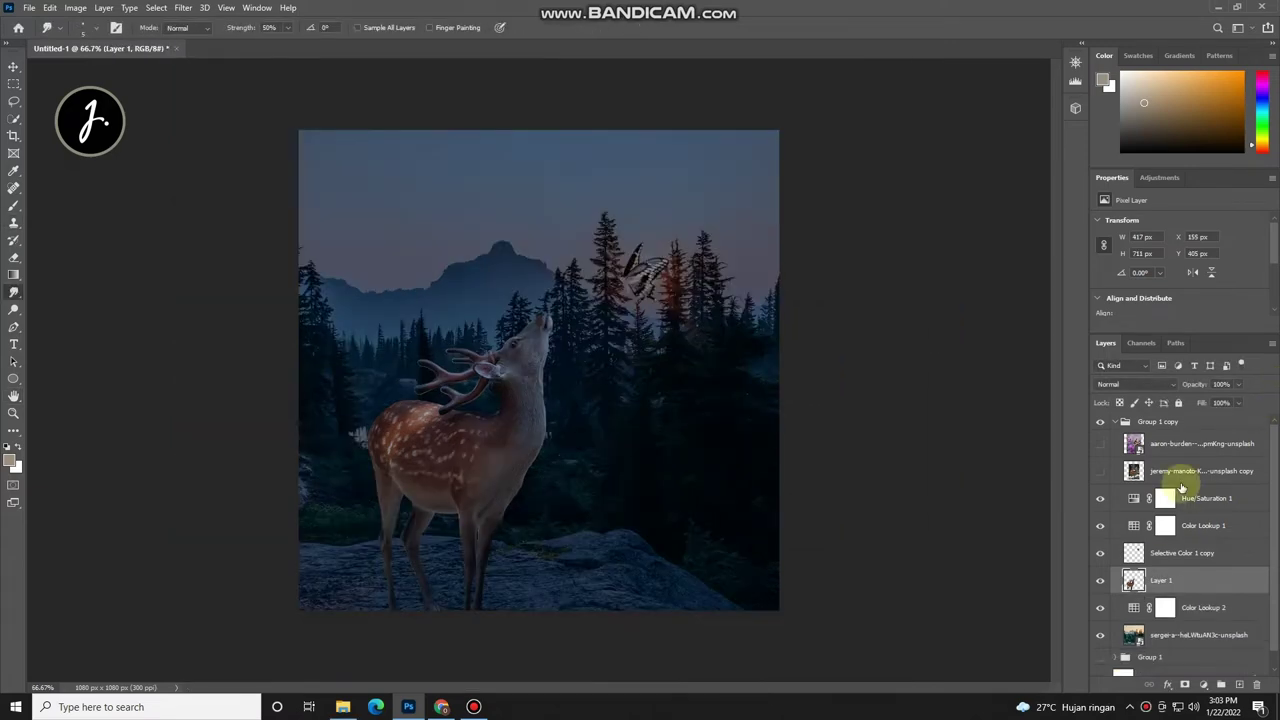
Step: Place the glow image near the butterfly in Linear Dodge (Add) mode, under Color Lookup 1
{"action": "left_click", "coordinate": [342, 707]}
{"action": "left_click", "coordinate": [772, 296]}
{"action": "left_click_drag", "start_coordinate": [663, 343], "coordinate": [632, 268]}
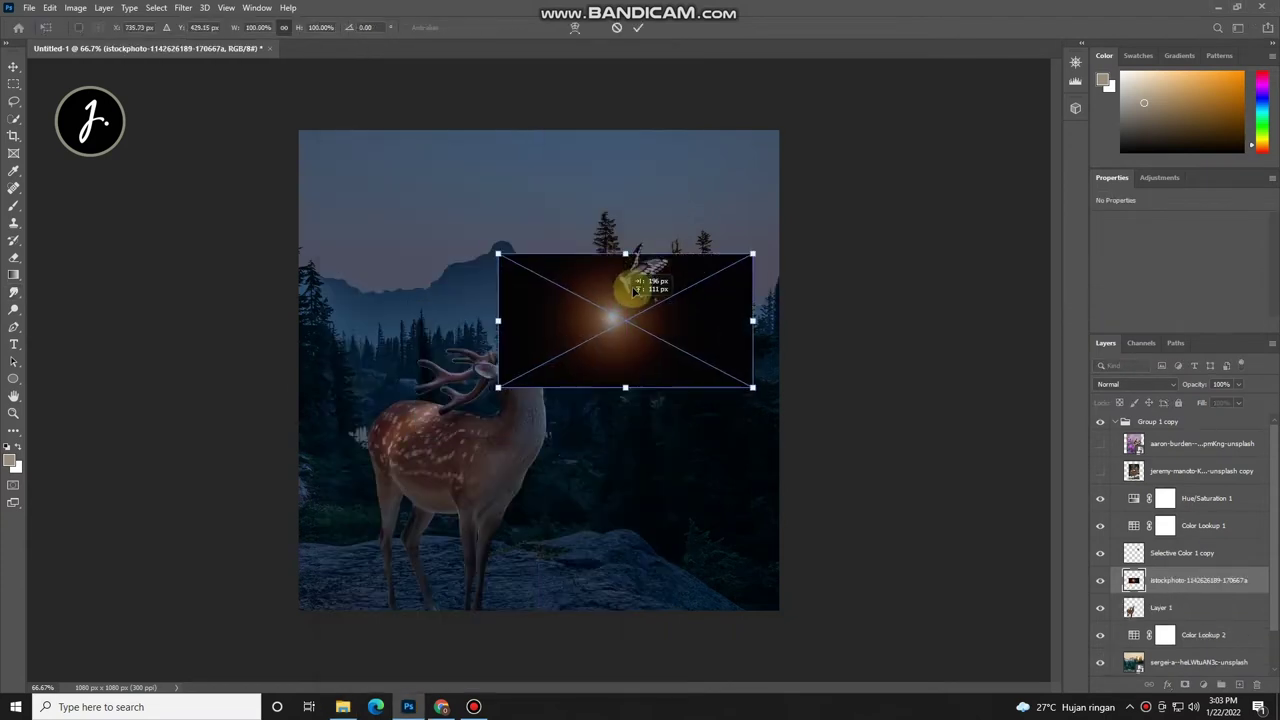
{"action": "left_click", "coordinate": [638, 27]}
{"action": "left_click_drag", "start_coordinate": [1180, 582], "coordinate": [1140, 503]}
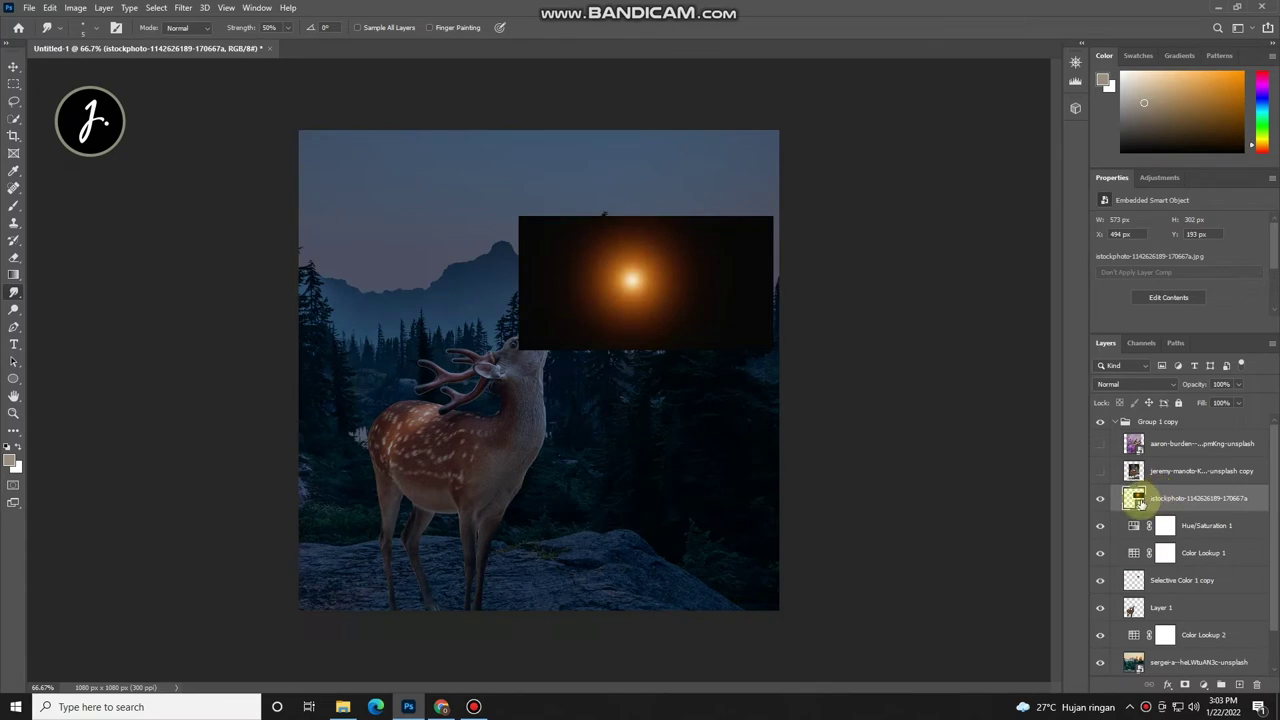
{"action": "left_click", "coordinate": [1137, 384]}
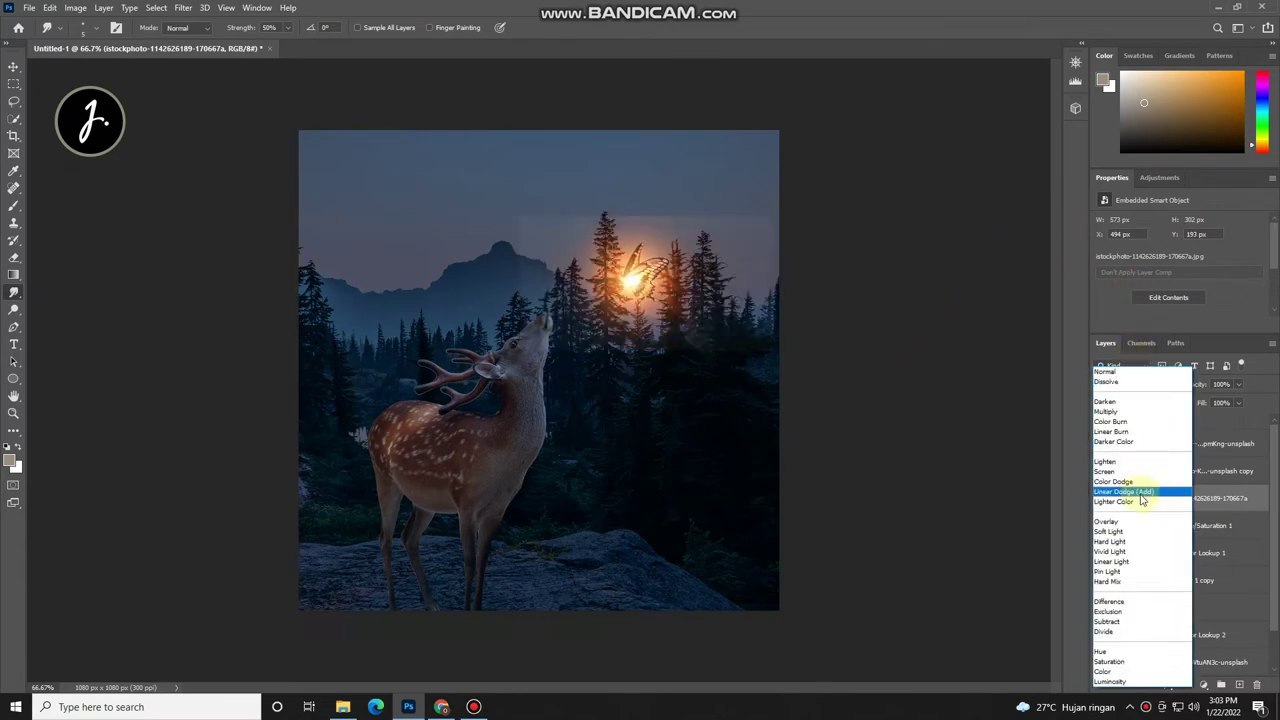
{"action": "left_click", "coordinate": [1141, 493]}
{"action": "key", "text": "ctrl+1"}
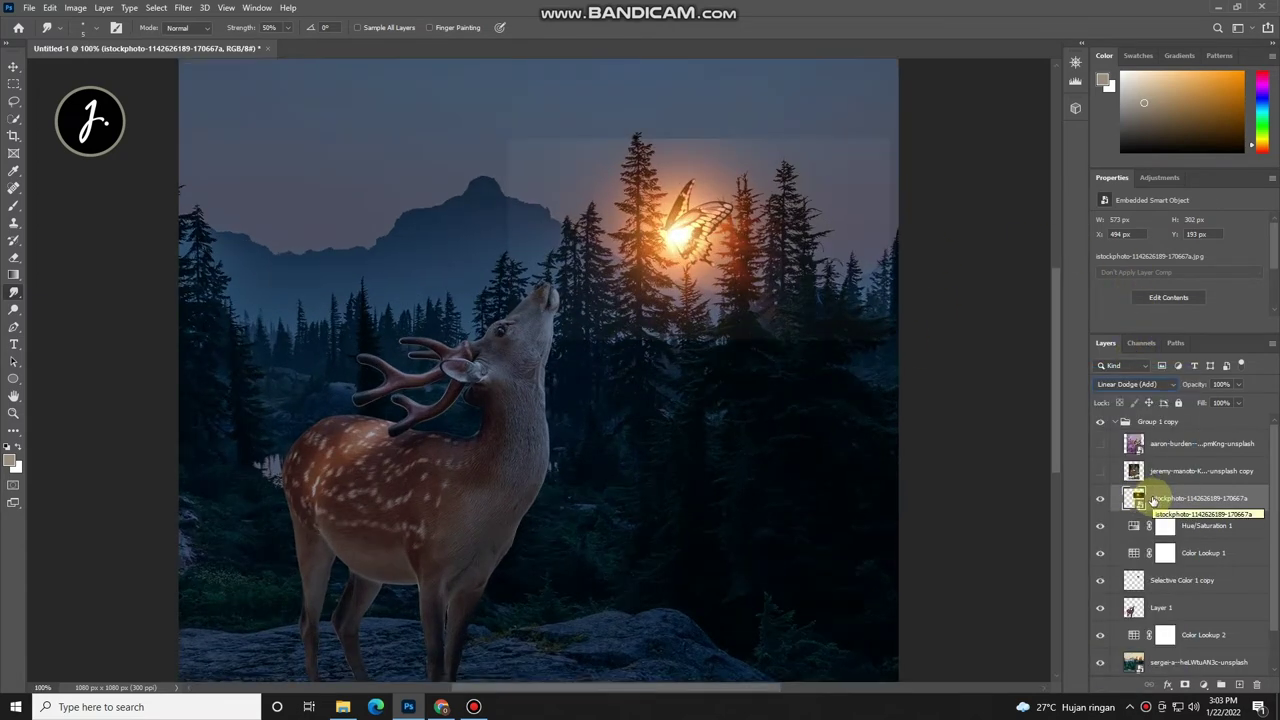
{"action": "mouse_move", "coordinate": [1152, 500]}
{"action": "left_mouse_down"}
{"action": "mouse_move", "coordinate": [1160, 556]}
{"action": "mouse_move", "coordinate": [1154, 495]}
{"action": "left_mouse_up"}
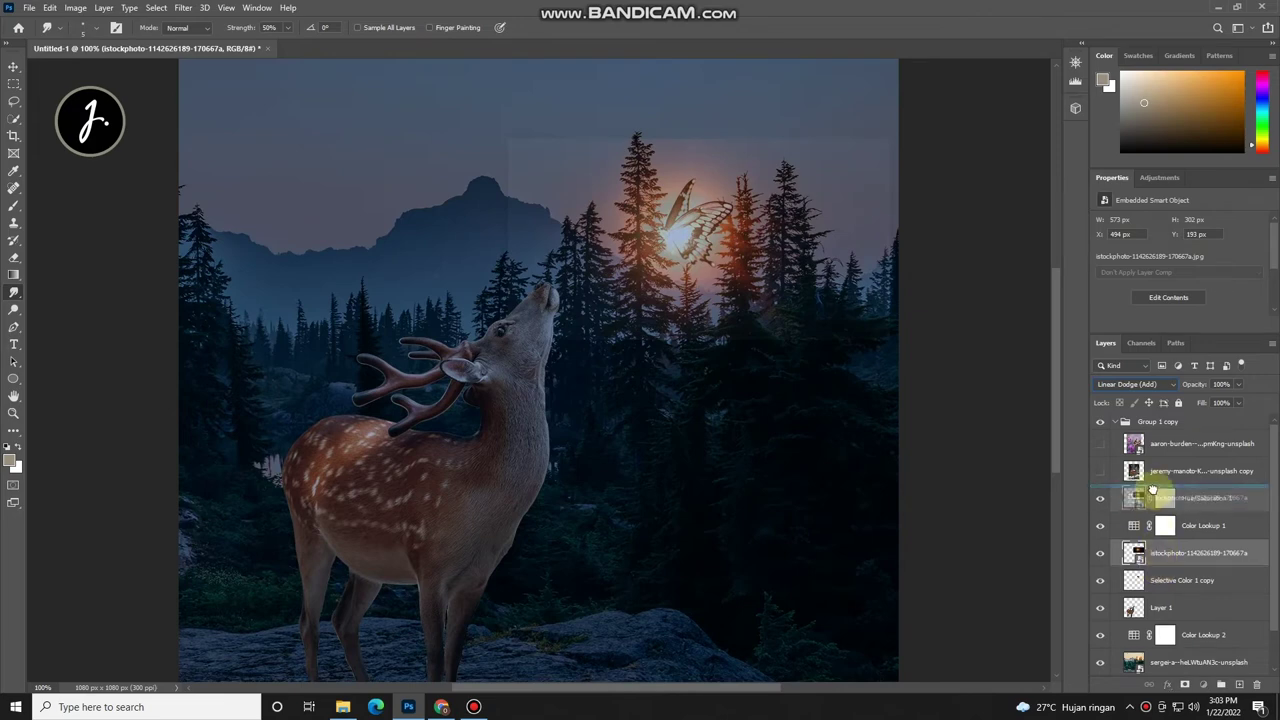
Step: Shift the glow slightly left behind the butterfly and soften it with a strong Gaussian Blur
{"action": "key", "text": "ctrl+t"}
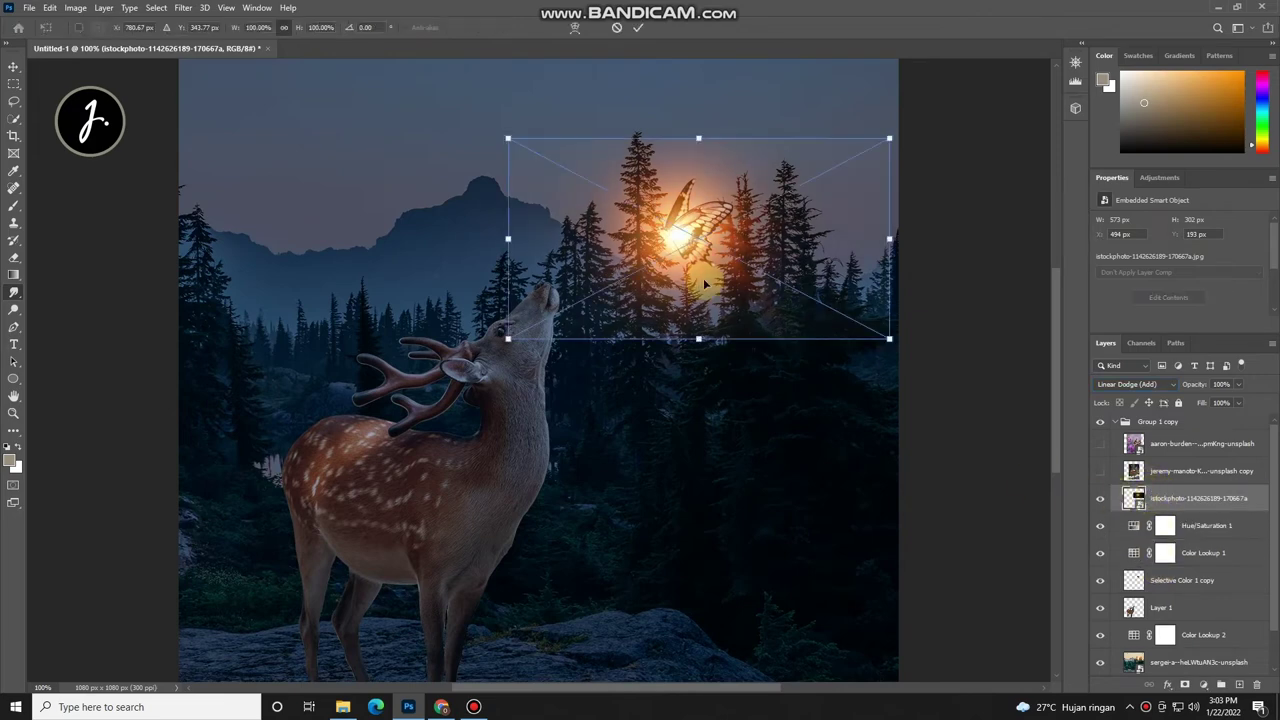
{"action": "left_click_drag", "start_coordinate": [681, 230], "coordinate": [668, 228]}
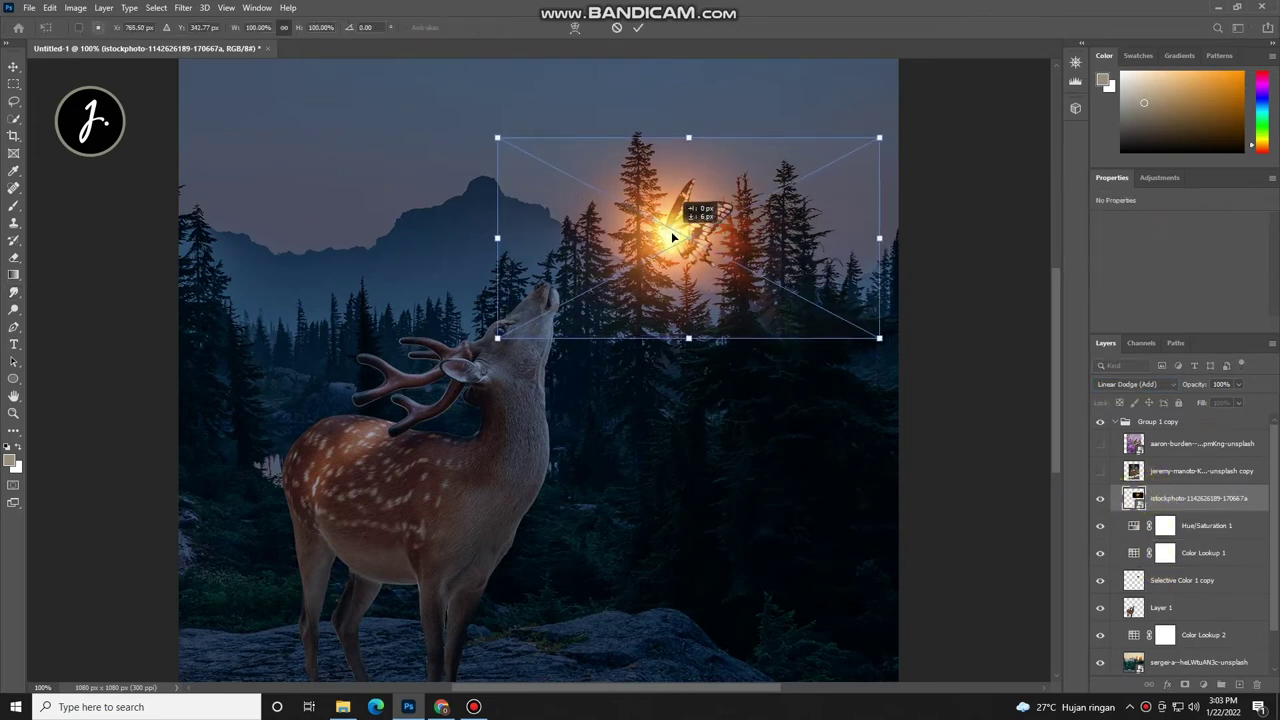
{"action": "left_click", "coordinate": [638, 27]}
{"action": "left_click", "coordinate": [176, 13]}
{"action": "mouse_move", "coordinate": [191, 158]}
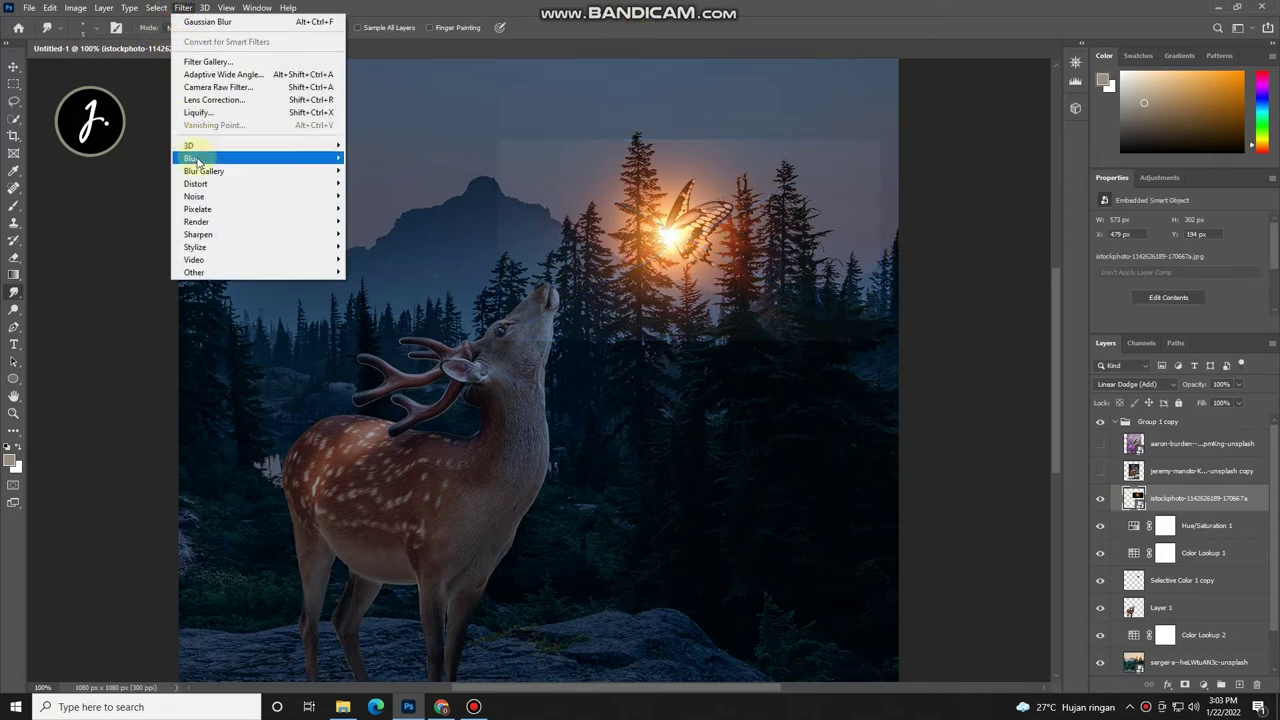
{"action": "left_click", "coordinate": [383, 205]}
{"action": "mouse_move", "coordinate": [801, 480]}
{"action": "left_mouse_down"}
{"action": "mouse_move", "coordinate": [848, 477]}
{"action": "mouse_move", "coordinate": [822, 478]}
{"action": "left_mouse_up"}
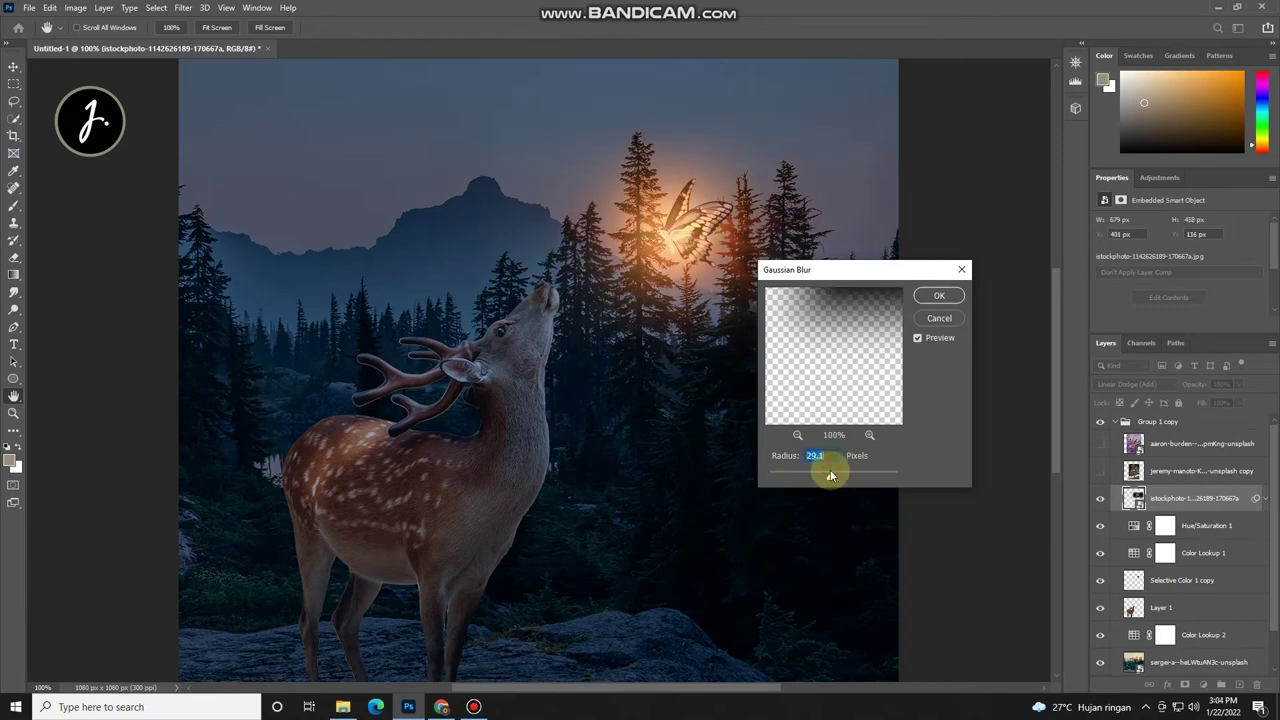
{"action": "left_click", "coordinate": [939, 295]}
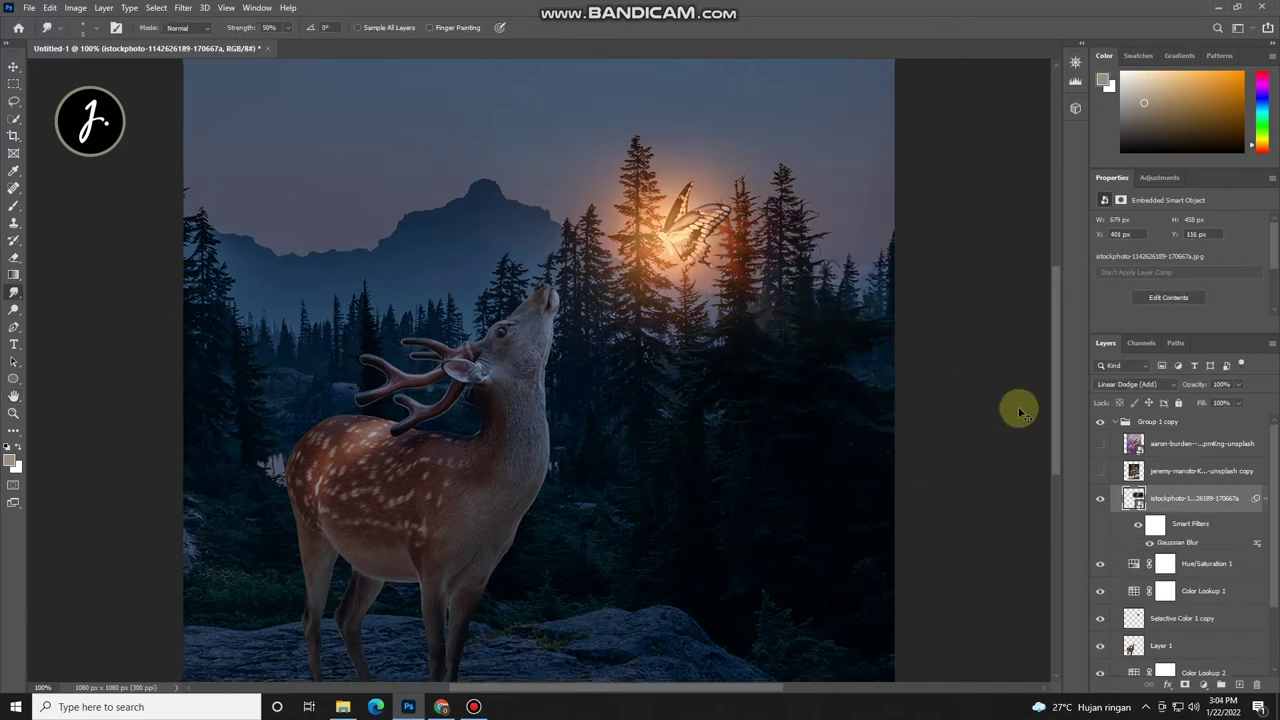
{"action": "key", "text": "ctrl+minus"}
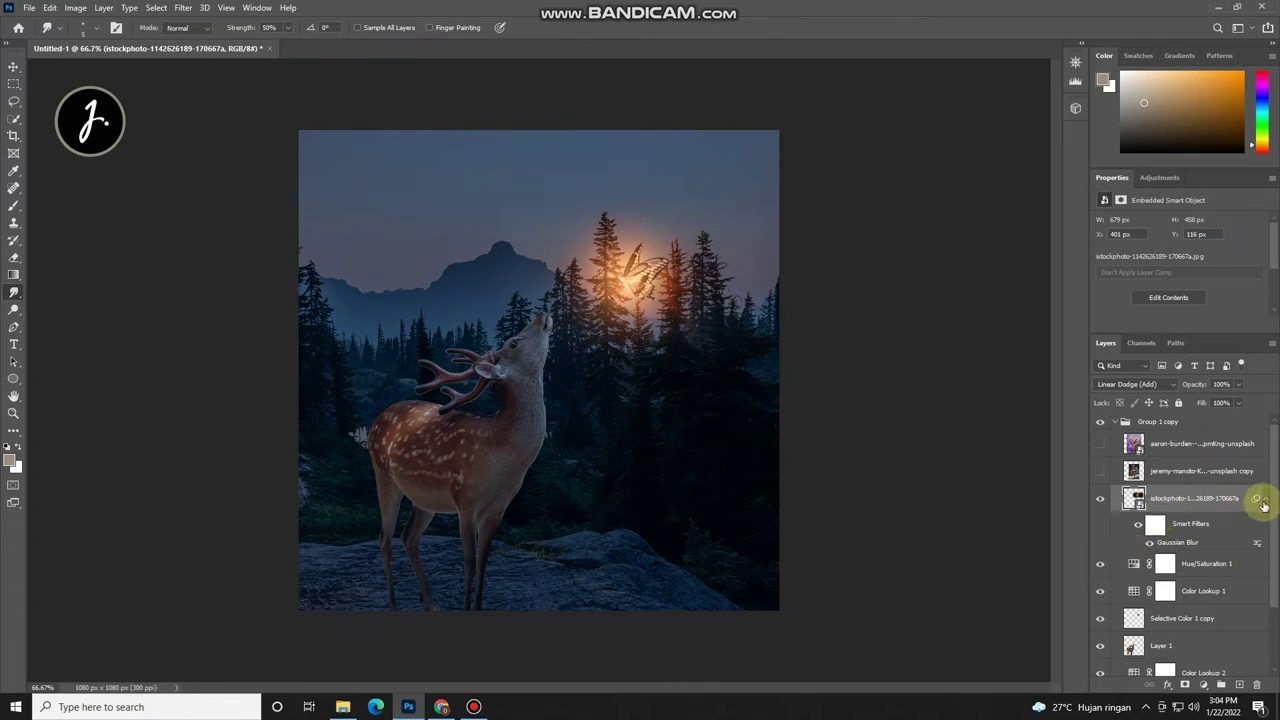
{"action": "left_click", "coordinate": [1262, 500]}
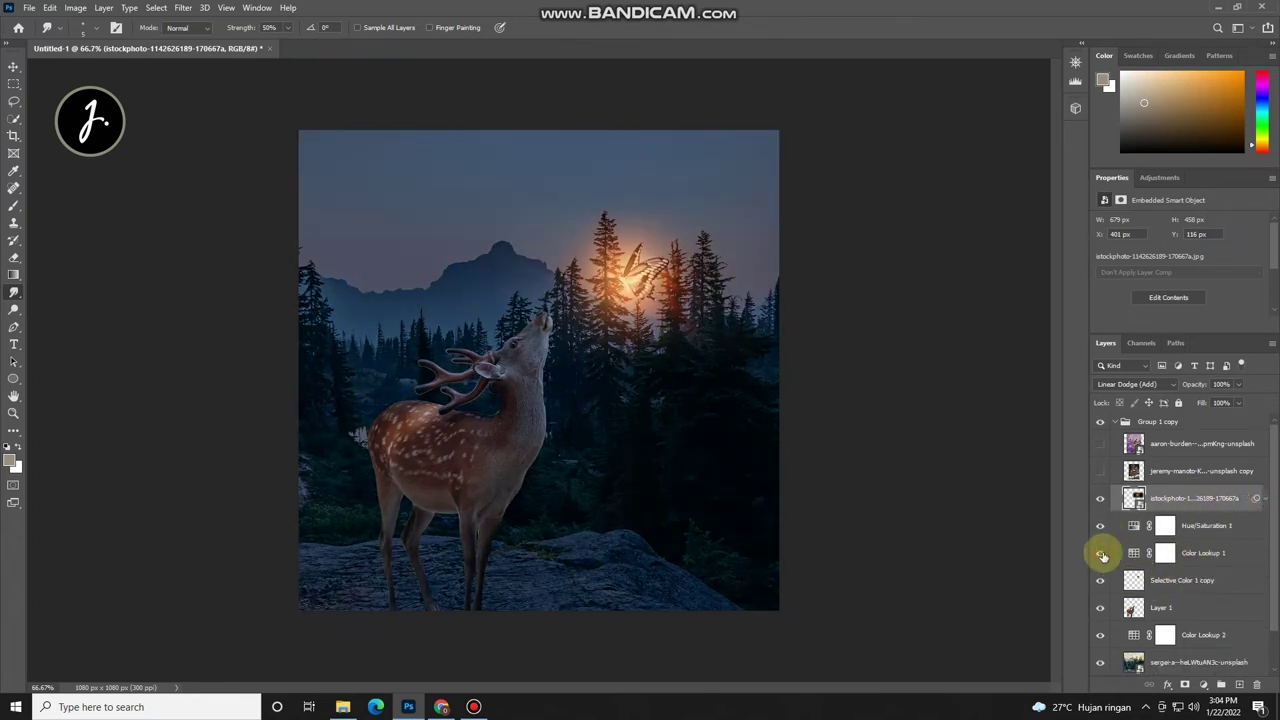
Step: Delete the Hue/Saturation 1 adjustment layer
{"action": "left_click", "coordinate": [1165, 526]}
{"action": "left_click", "coordinate": [1257, 684]}
{"action": "left_click", "coordinate": [737, 282]}
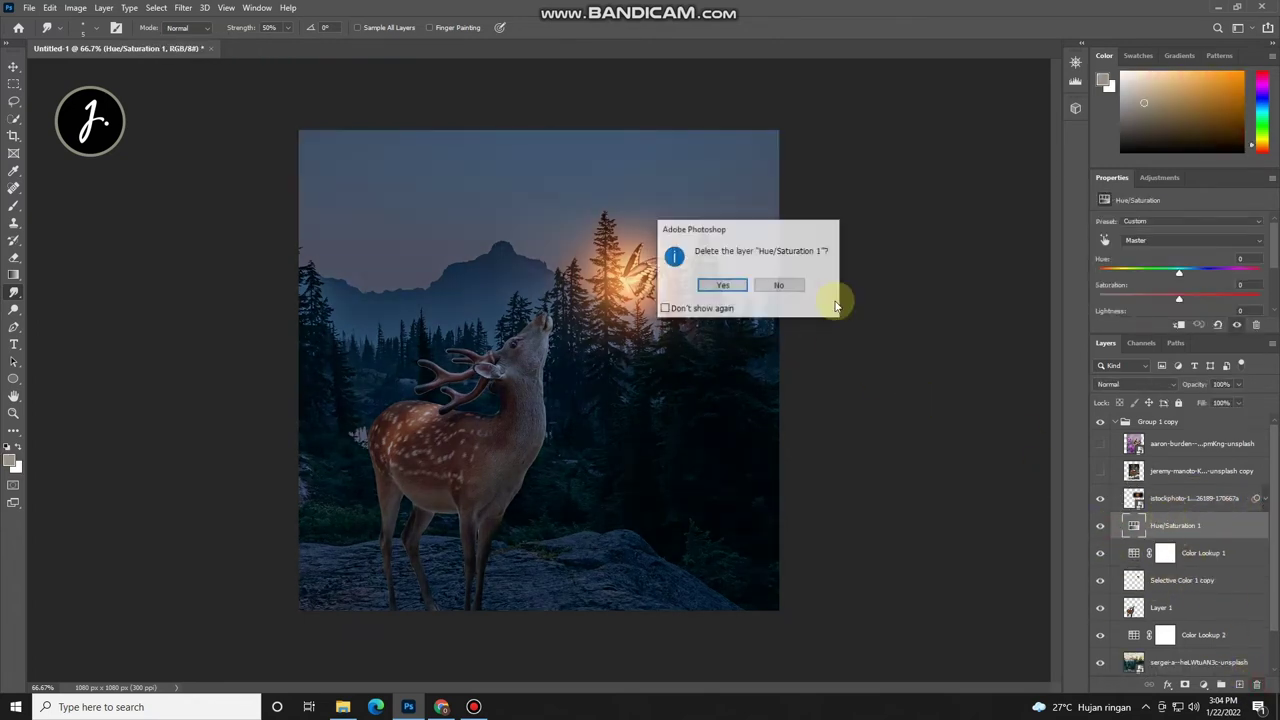
Step: Move the glow below Color Lookup 1 and nudge the butterfly copy closer to the deer's nose
{"action": "key", "text": "Delete"}
{"action": "left_click_drag", "start_coordinate": [1180, 498], "coordinate": [1160, 541]}
{"action": "left_click", "coordinate": [1163, 552]}
{"action": "key", "text": "ctrl+t"}
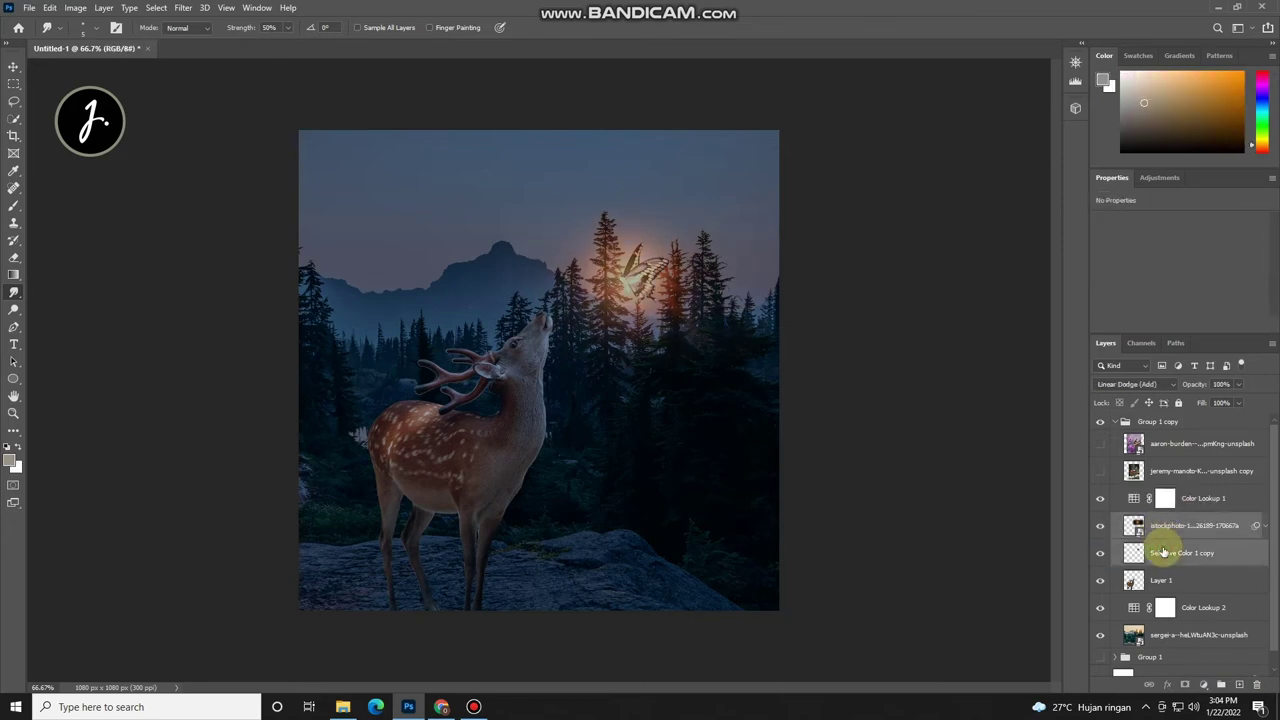
{"action": "left_click", "coordinate": [771, 291]}
{"action": "mouse_move", "coordinate": [605, 250]}
{"action": "left_mouse_down"}
{"action": "mouse_move", "coordinate": [648, 278]}
{"action": "mouse_move", "coordinate": [618, 297]}
{"action": "left_mouse_up"}
{"action": "left_click", "coordinate": [660, 27]}
{"action": "mouse_move", "coordinate": [1178, 553]}
{"action": "left_mouse_down"}
{"action": "mouse_move", "coordinate": [1160, 497]}
{"action": "mouse_move", "coordinate": [1165, 550]}
{"action": "left_mouse_up"}
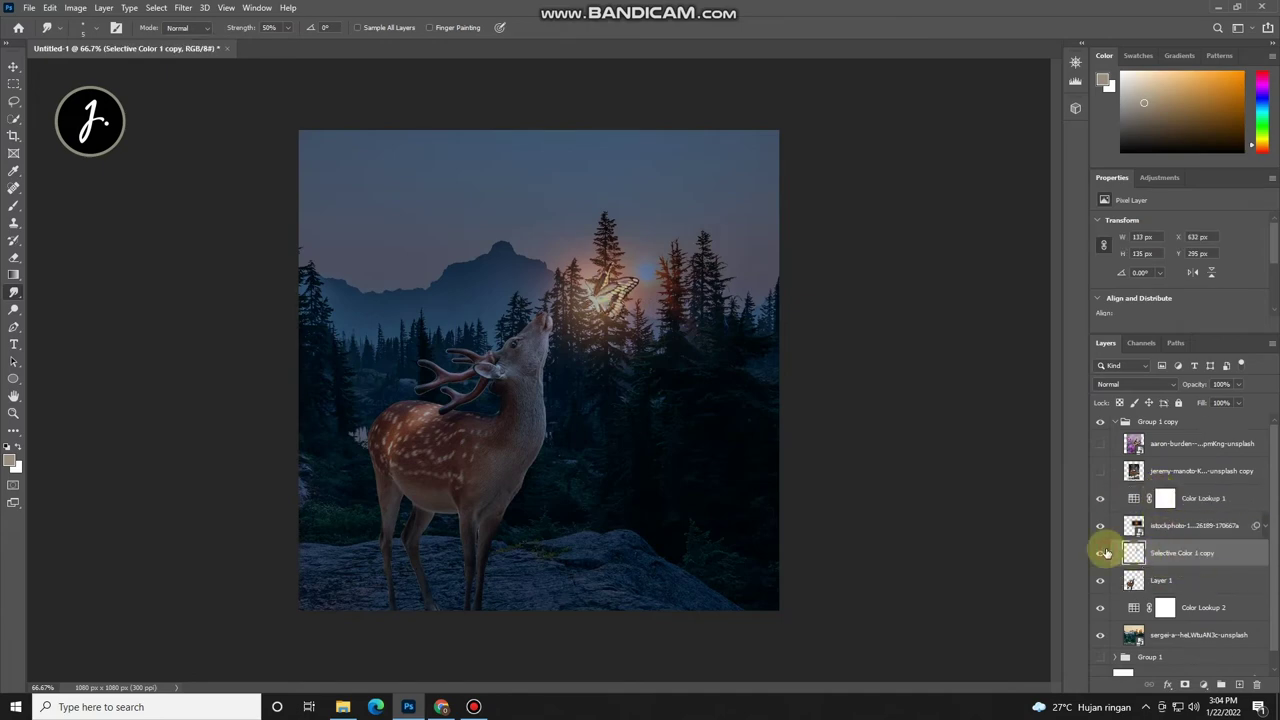
Step: Rename the glow layer 'glow 1', duplicate it, and move the copy lower in the stack
{"action": "key", "text": "ctrl+plus"}
{"action": "double_click", "coordinate": [1195, 525]}
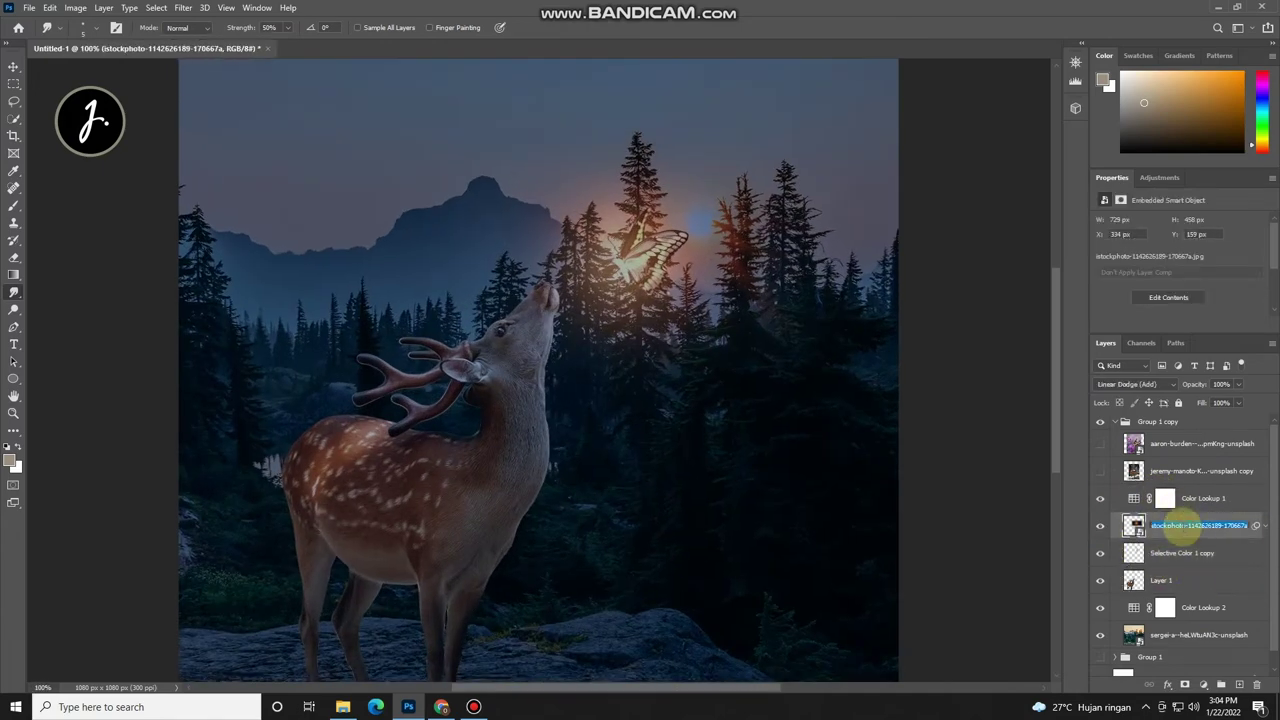
{"action": "right_click", "coordinate": [1172, 526]}
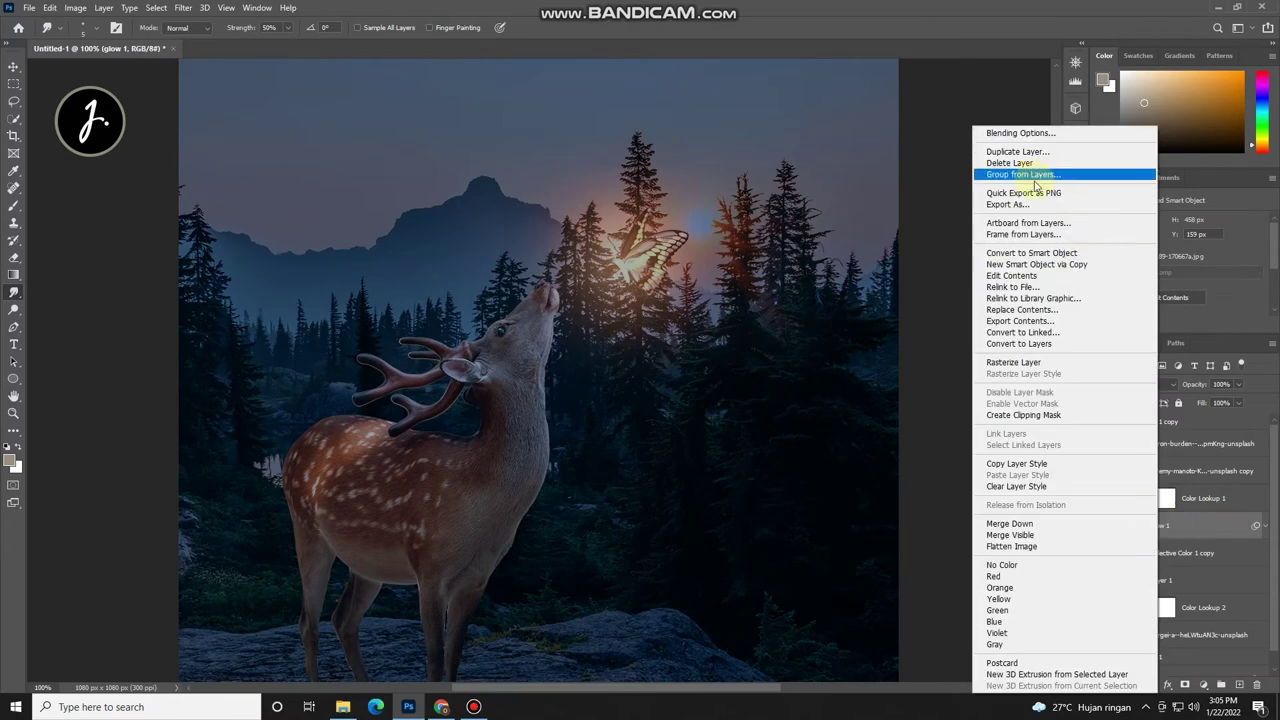
{"action": "left_click", "coordinate": [1018, 152]}
{"action": "left_click", "coordinate": [748, 198]}
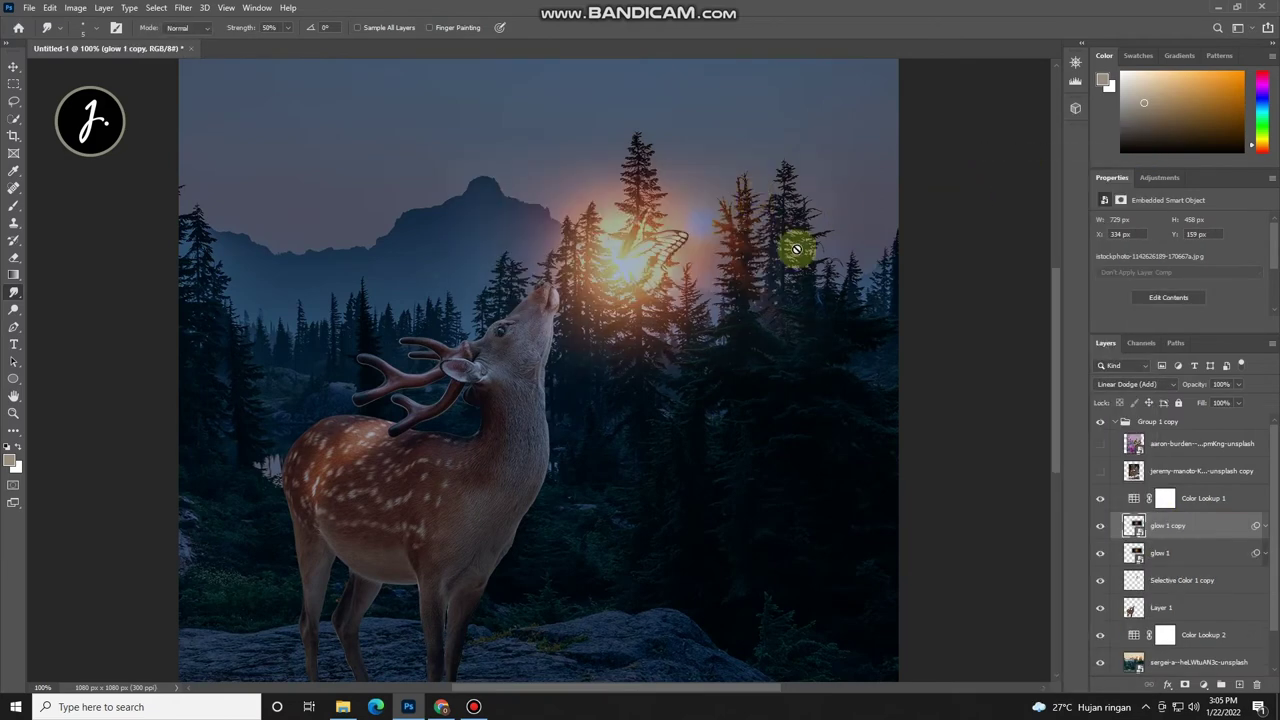
{"action": "left_click_drag", "start_coordinate": [1163, 530], "coordinate": [1175, 595]}
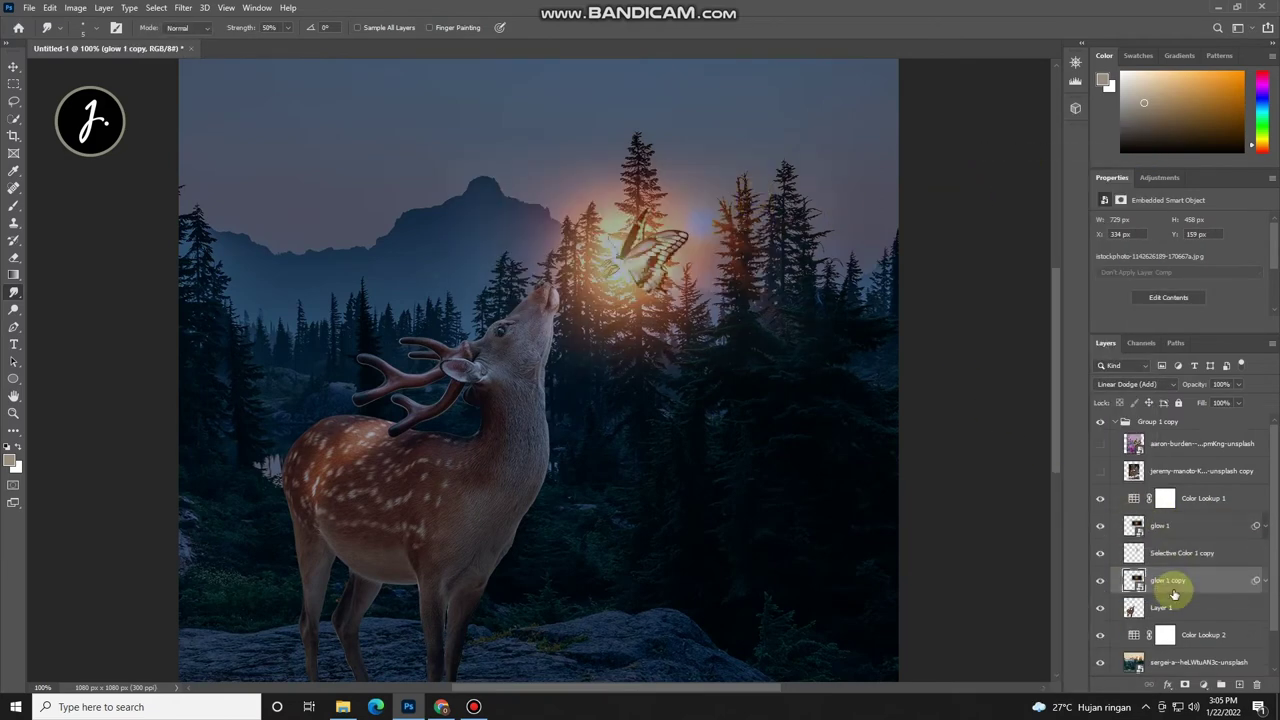
Step: Enlarge 'glow 1 copy' centred on the butterfly, above Selective Color 1 copy, at 59% opacity
{"action": "key", "text": "ctrl+t"}
{"action": "left_click", "coordinate": [797, 294]}
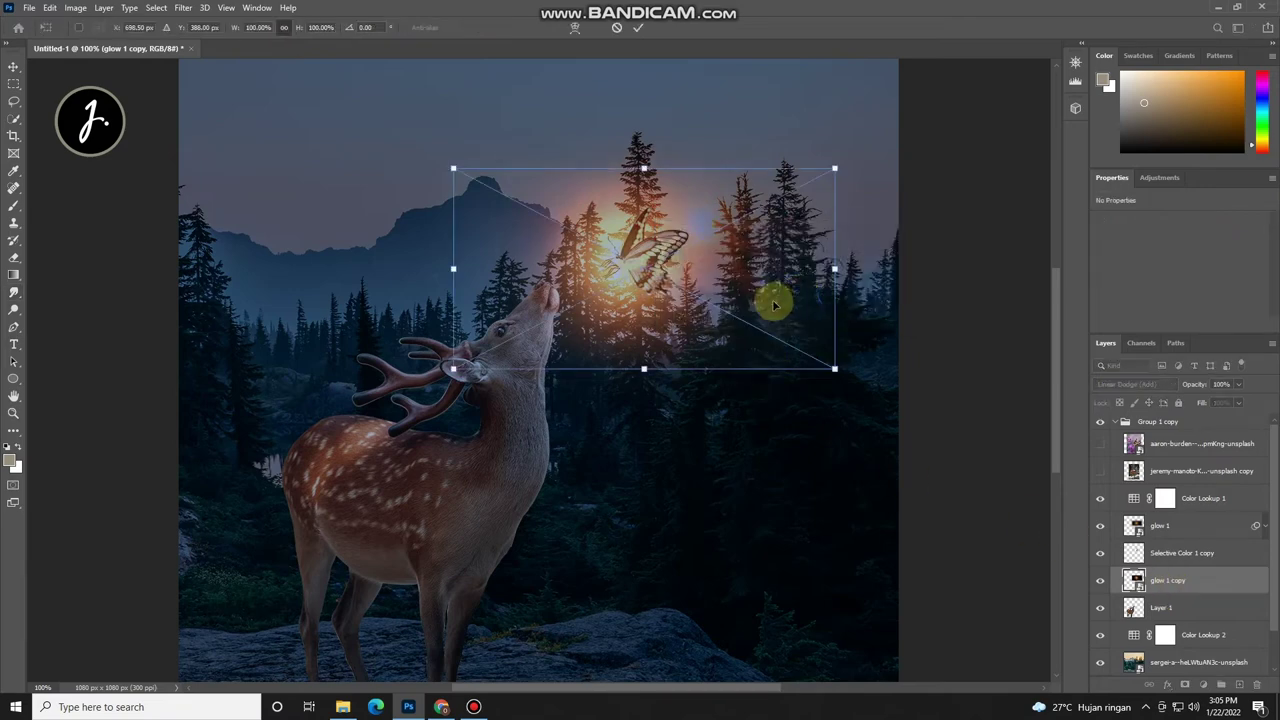
{"action": "left_click_drag", "start_coordinate": [843, 371], "coordinate": [962, 465]}
{"action": "left_click_drag", "start_coordinate": [711, 280], "coordinate": [660, 240]}
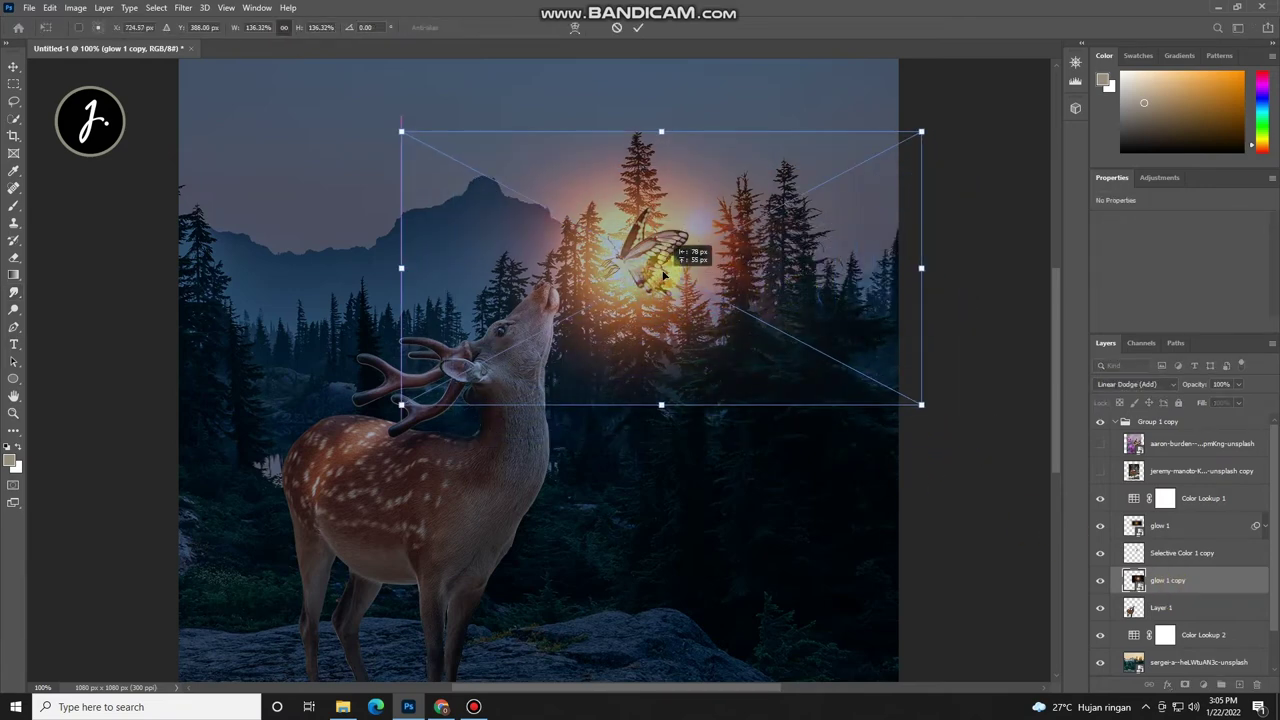
{"action": "left_click", "coordinate": [637, 27]}
{"action": "mouse_move", "coordinate": [1165, 580]}
{"action": "left_mouse_down"}
{"action": "mouse_move", "coordinate": [1155, 553]}
{"action": "mouse_move", "coordinate": [1163, 586]}
{"action": "left_mouse_up"}
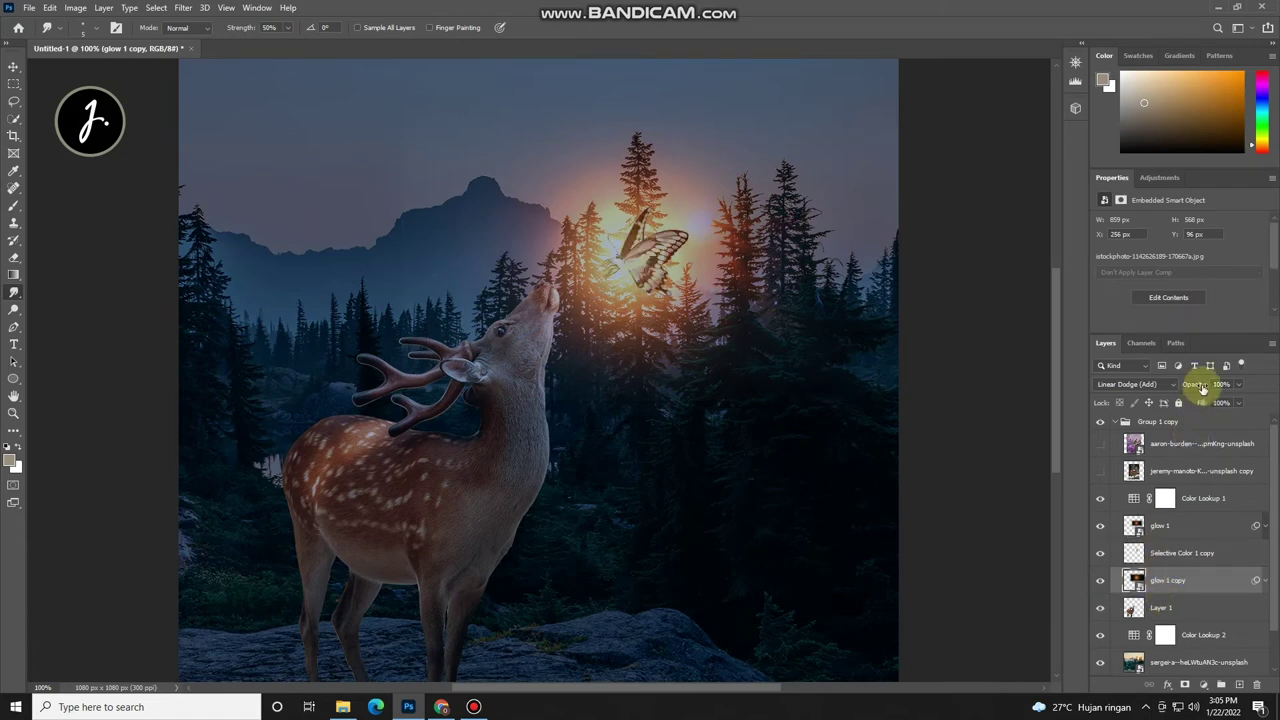
{"action": "left_click_drag", "start_coordinate": [1200, 384], "coordinate": [1190, 388]}
{"action": "left_click", "coordinate": [1102, 528]}
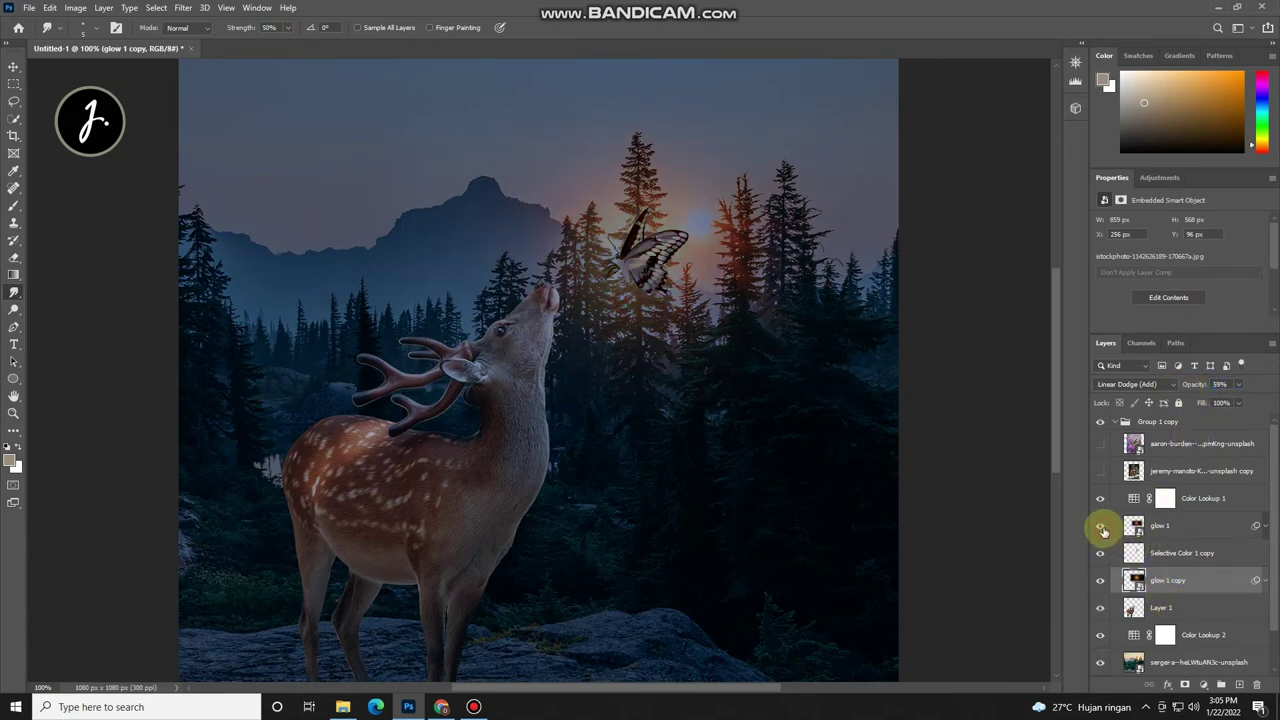
{"action": "key", "text": "ctrl+minus"}
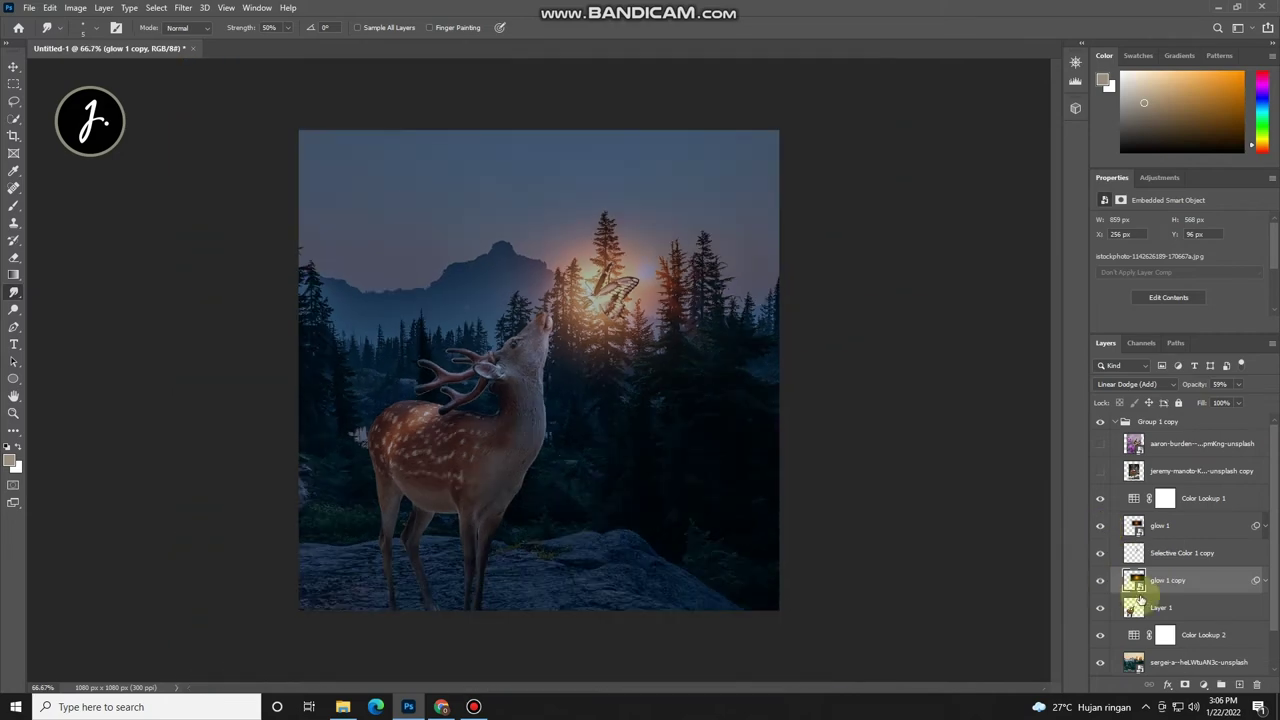
{"action": "scroll", "coordinate": [1130, 590], "scroll_direction": "down", "scroll_amount": 2}
Step: Add a new 'face glow' layer above the deer and clip it to the deer layer
{"action": "left_click", "coordinate": [1165, 568]}
{"action": "left_click", "coordinate": [1239, 685]}
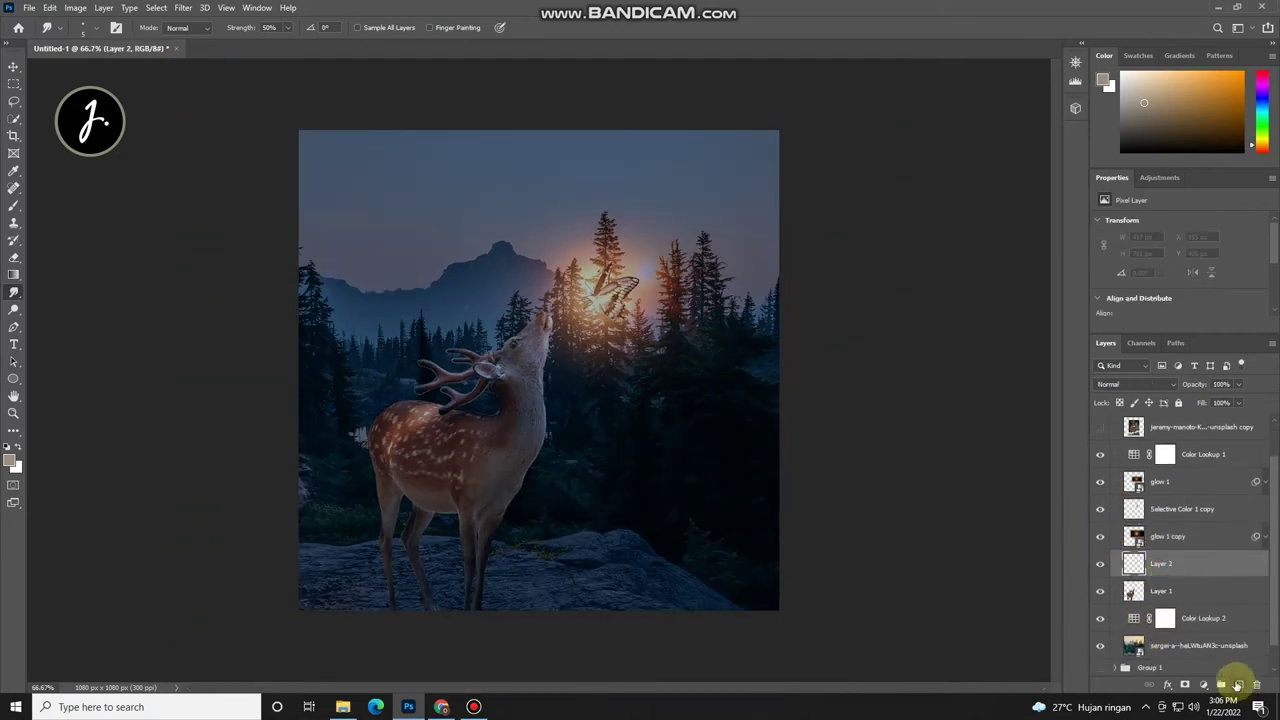
{"action": "key", "text": "b"}
{"action": "left_click", "coordinate": [681, 338]}
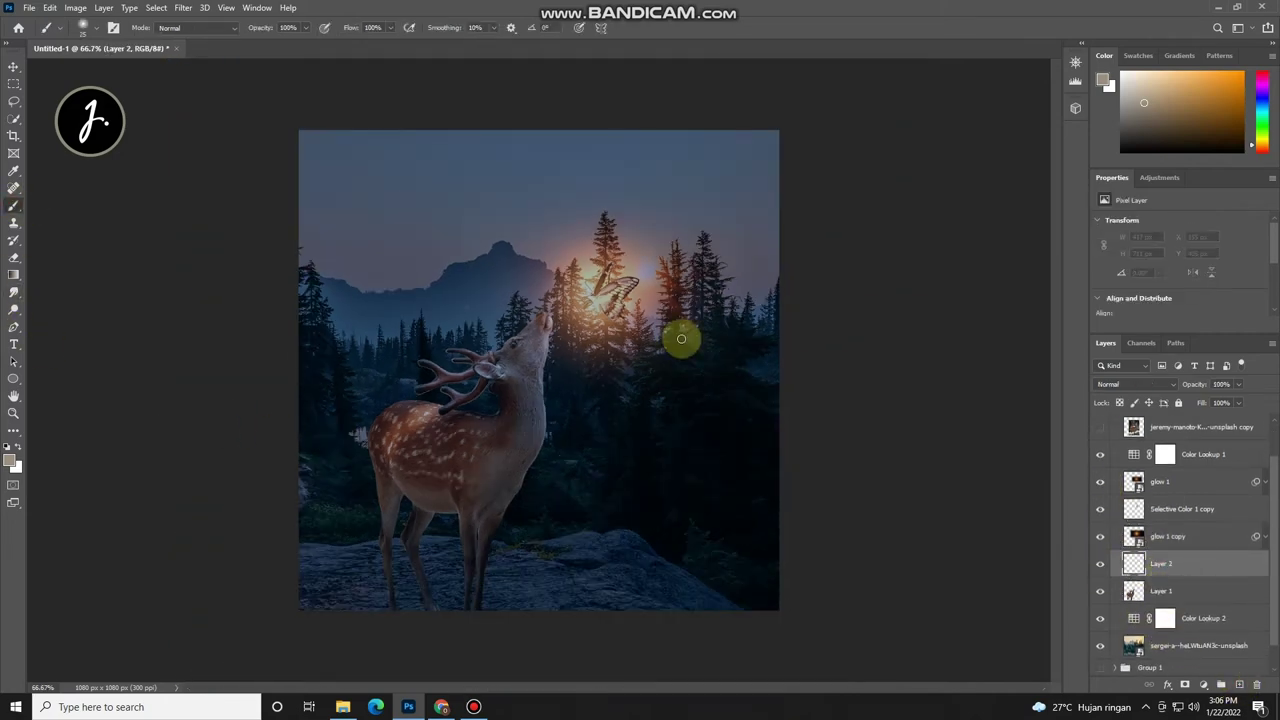
{"action": "key", "text": "ctrl+plus"}
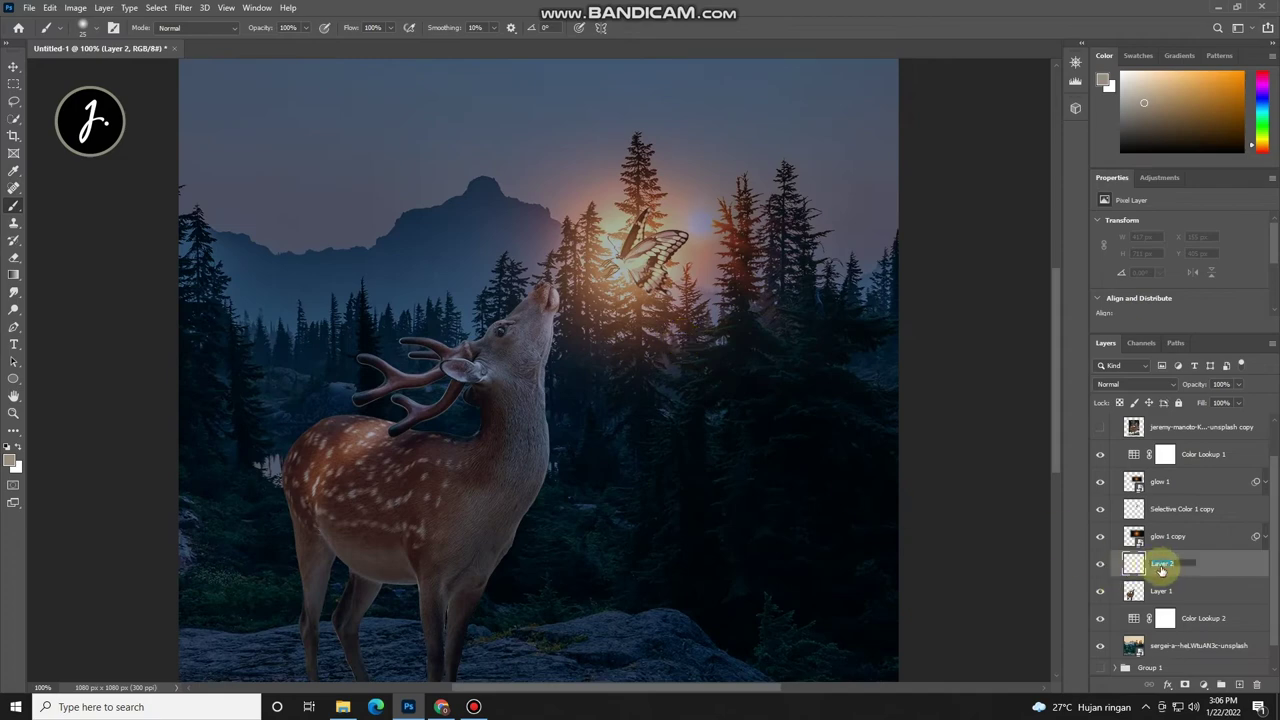
{"action": "type", "text": "face glow"}
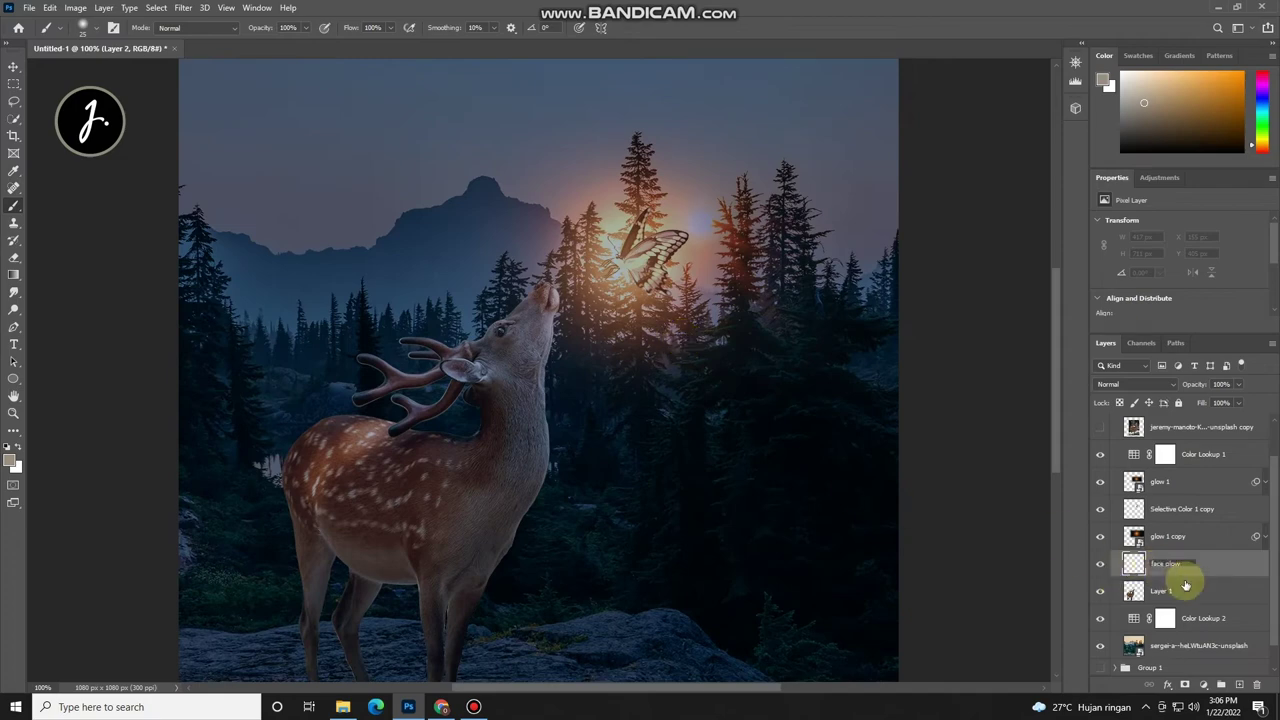
{"action": "left_click", "coordinate": [1131, 568]}
{"action": "right_click", "coordinate": [1170, 569]}
{"action": "left_click", "coordinate": [1131, 251]}
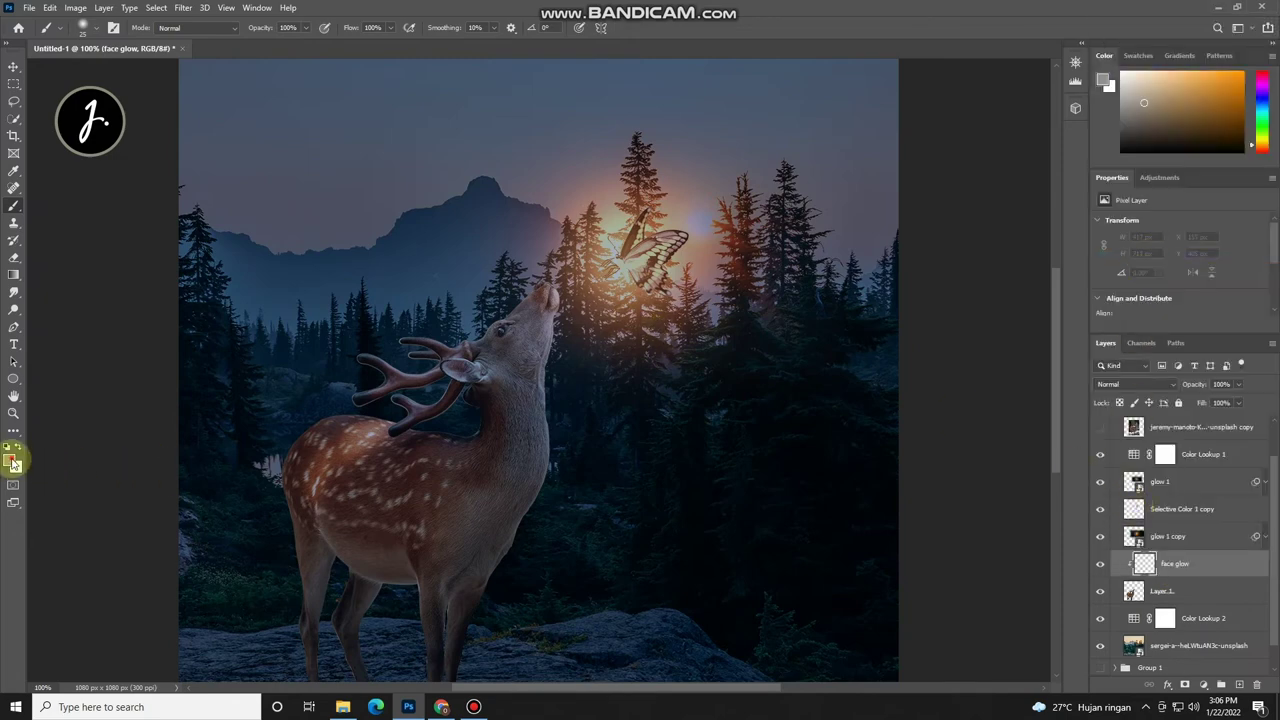
Step: Pick a warm orange foreground and brush soft light onto the deer's nose and neck
{"action": "left_click", "coordinate": [11, 460]}
{"action": "mouse_move", "coordinate": [905, 412]}
{"action": "left_mouse_down"}
{"action": "mouse_move", "coordinate": [910, 508]}
{"action": "mouse_move", "coordinate": [892, 410]}
{"action": "left_mouse_up"}
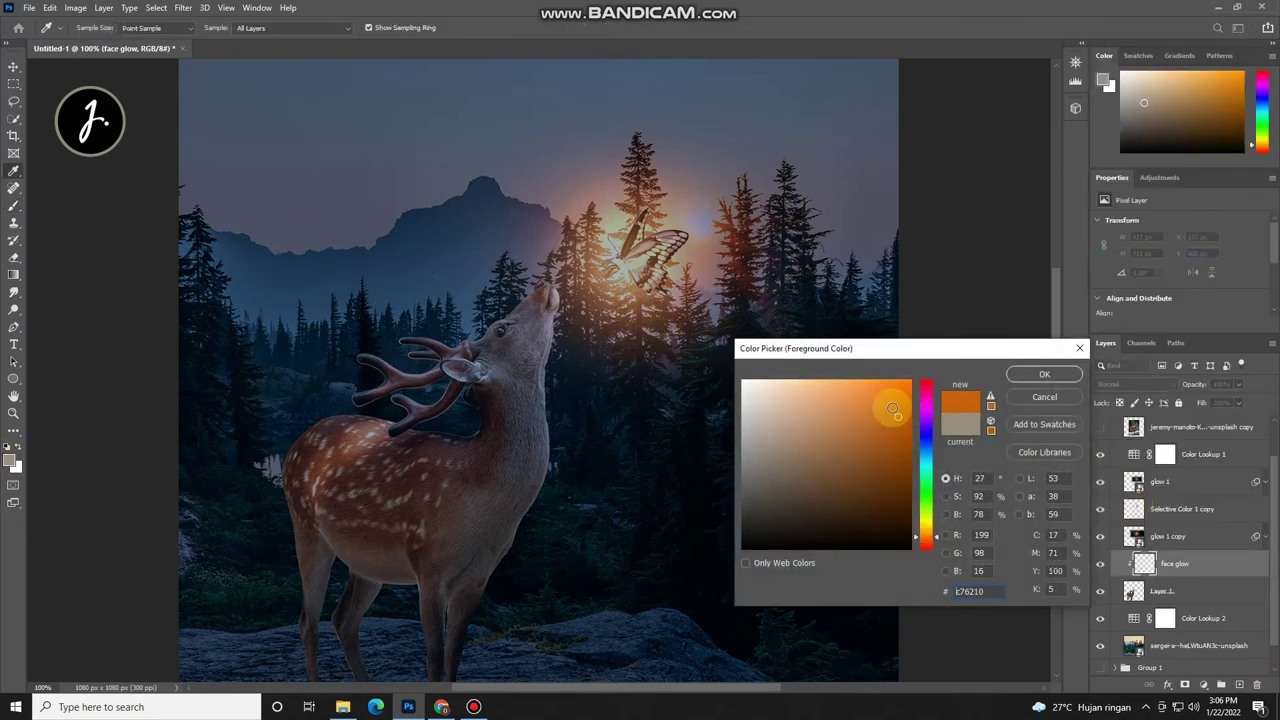
{"action": "left_click", "coordinate": [1046, 374]}
{"action": "key", "text": "b"}
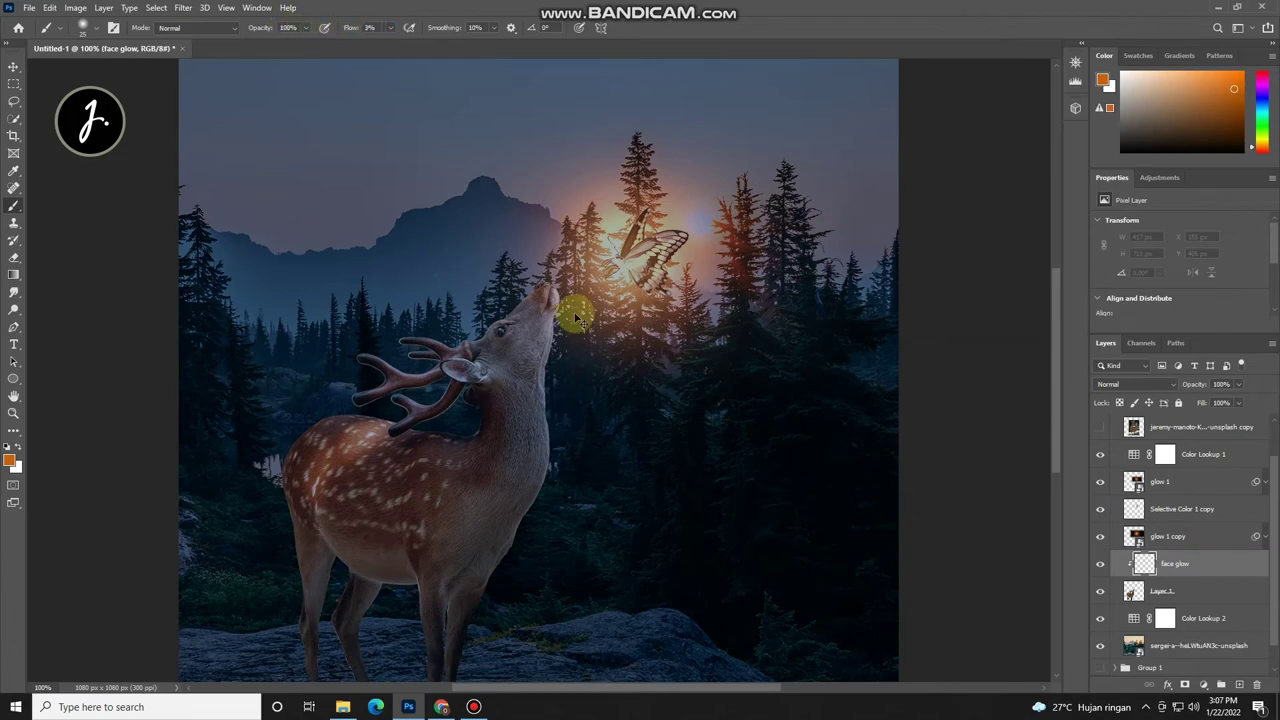
{"action": "scroll", "coordinate": [577, 318], "scroll_direction": "up", "scroll_amount": 1}
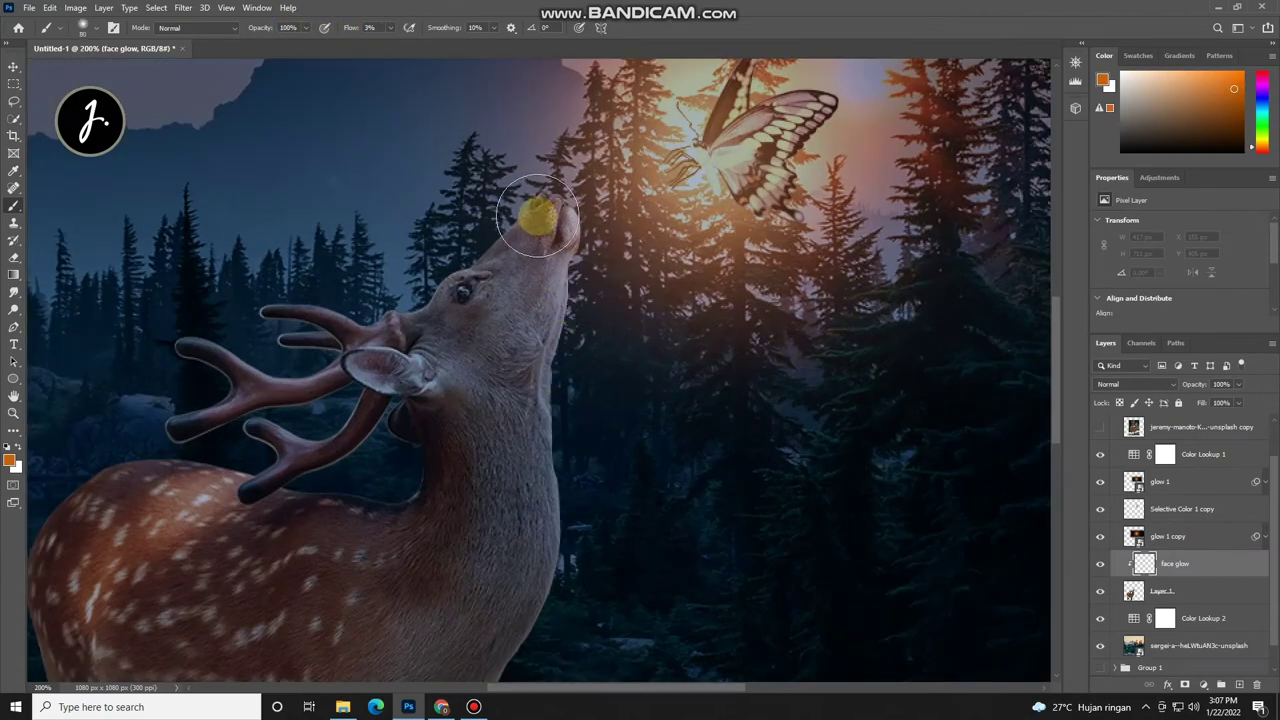
{"action": "left_click_drag", "start_coordinate": [538, 220], "coordinate": [149, 529]}
{"action": "scroll", "coordinate": [149, 529], "scroll_direction": "down", "scroll_amount": 1}
{"action": "left_click_drag", "start_coordinate": [461, 339], "coordinate": [646, 216]}
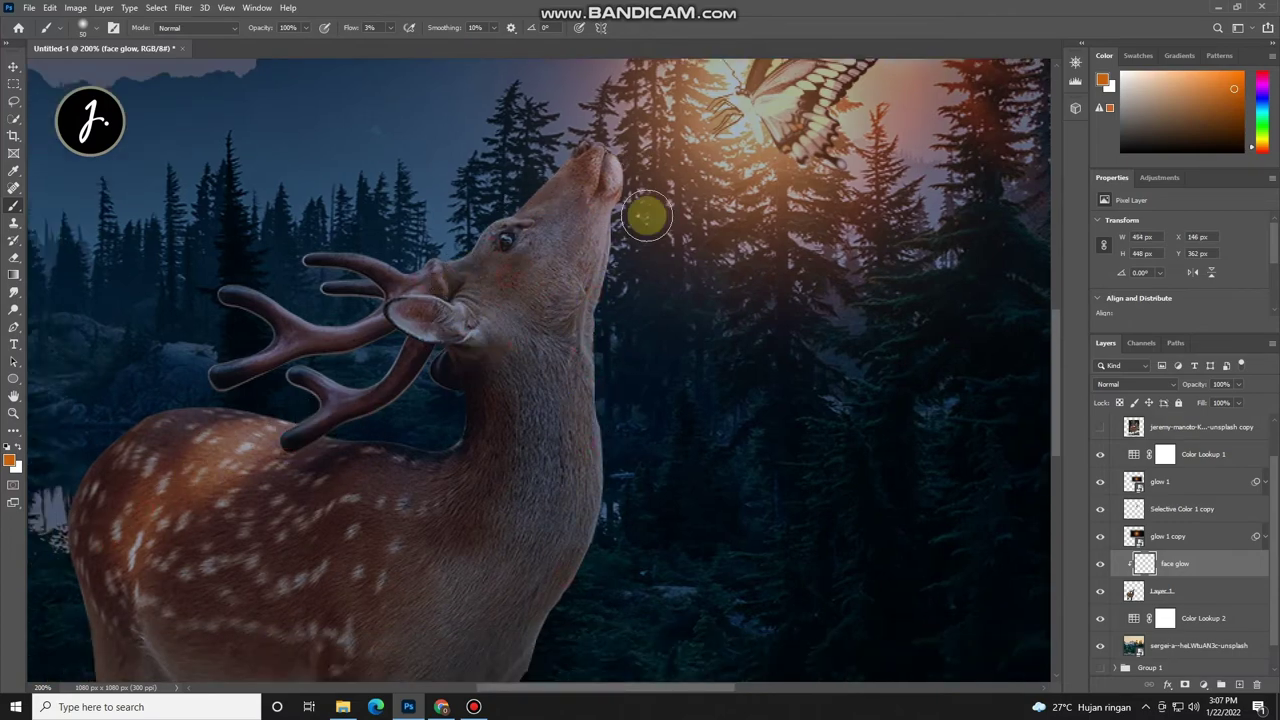
{"action": "scroll", "coordinate": [572, 368], "scroll_direction": "down", "scroll_amount": 1}
Step: Select the deer layer Layer 1 and zoom in on its head and antlers
{"action": "key", "text": "ctrl+minus"}
{"action": "key", "text": "e"}
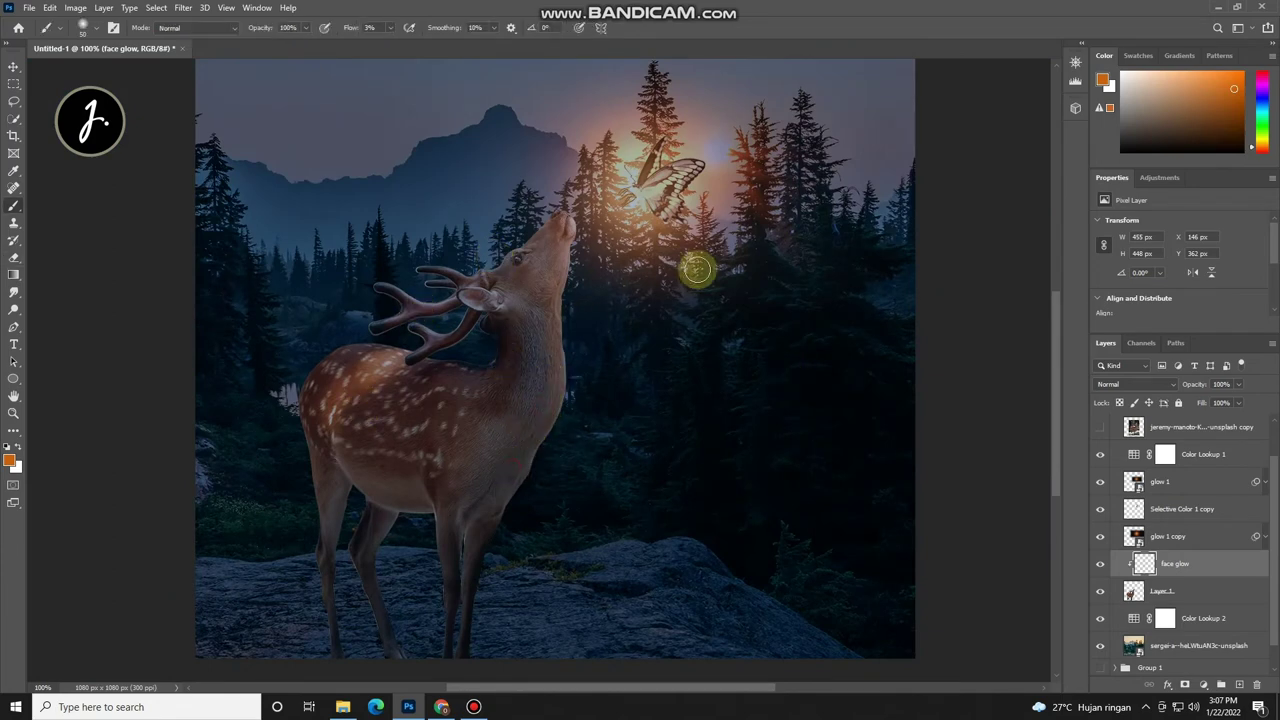
{"action": "key", "text": "ctrl+minus"}
{"action": "key", "text": "b"}
{"action": "left_click", "coordinate": [1189, 594]}
{"action": "key", "text": "ctrl+plus"}
{"action": "key", "text": "ctrl+plus"}
Step: Start a Pen path curving above the ear and around the antlers' left side
{"action": "left_click_drag", "start_coordinate": [417, 449], "coordinate": [638, 415]}
{"action": "key", "text": "ctrl+plus"}
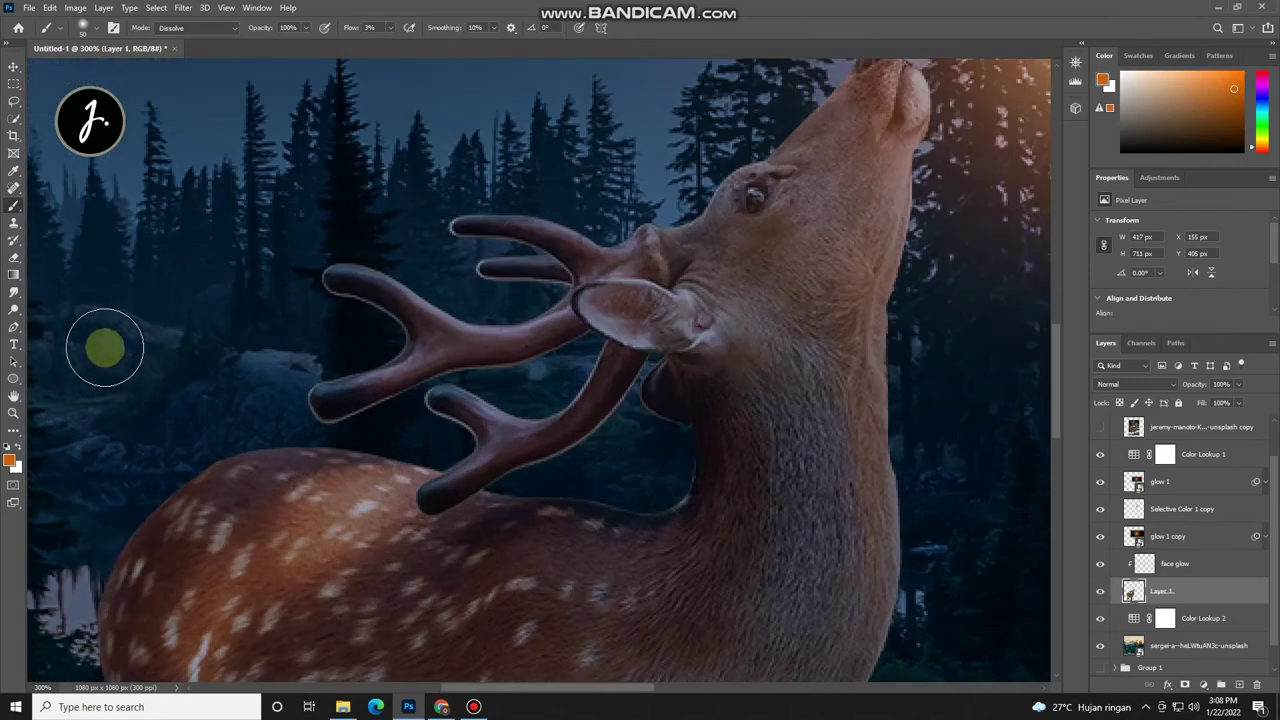
{"action": "left_click", "coordinate": [14, 326]}
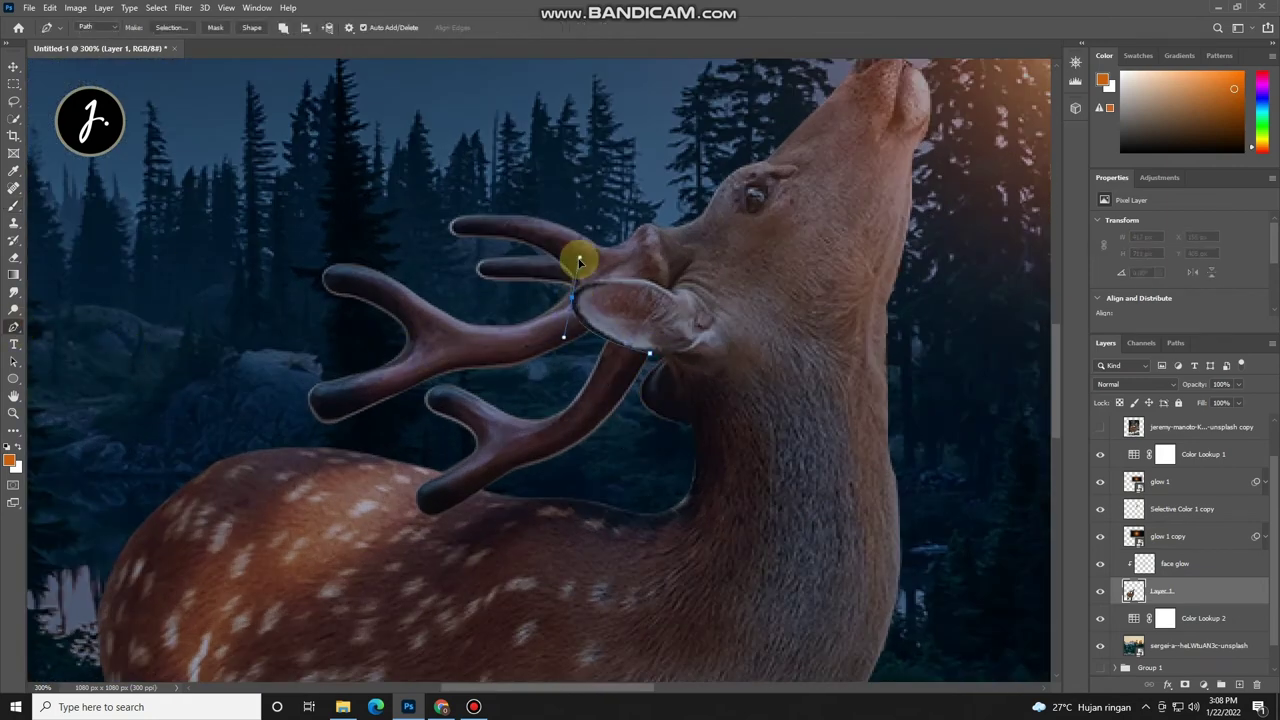
{"action": "mouse_move", "coordinate": [571, 292]}
{"action": "left_mouse_down"}
{"action": "mouse_move", "coordinate": [658, 288]}
{"action": "mouse_move", "coordinate": [671, 206]}
{"action": "left_mouse_up"}
{"action": "left_click_drag", "start_coordinate": [611, 256], "coordinate": [577, 233]}
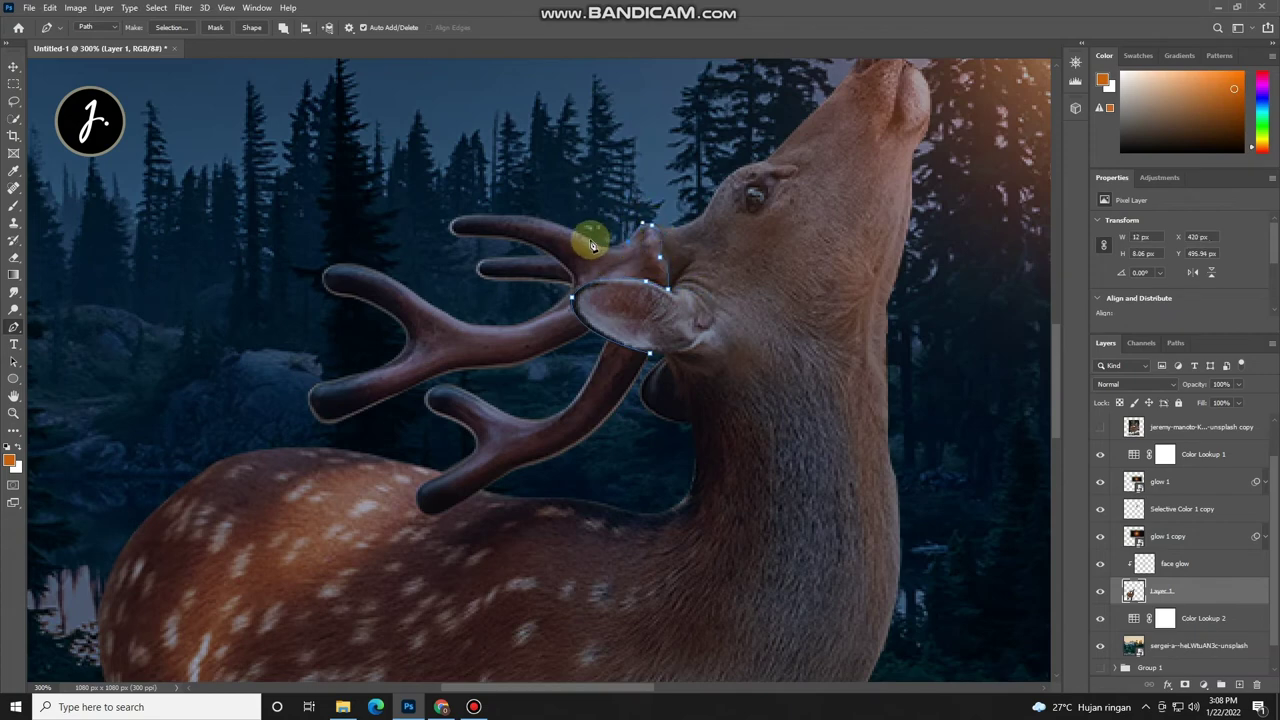
{"action": "left_click", "coordinate": [423, 167]}
{"action": "left_click", "coordinate": [266, 291]}
{"action": "left_click", "coordinate": [269, 385]}
{"action": "left_click", "coordinate": [303, 428]}
Step: Close the antler path along the back and antler base, then make it a selection
{"action": "left_click", "coordinate": [415, 445]}
{"action": "left_click", "coordinate": [447, 463]}
{"action": "left_click", "coordinate": [416, 500]}
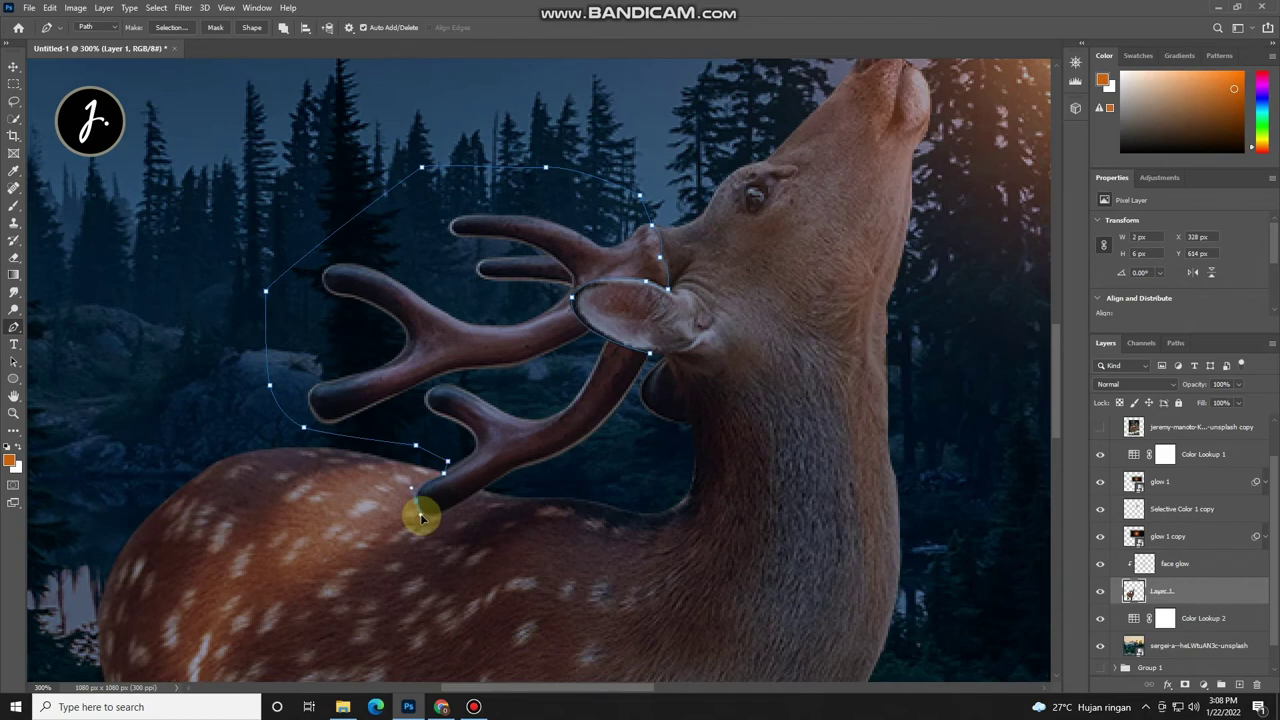
{"action": "left_click", "coordinate": [482, 490]}
{"action": "left_click", "coordinate": [508, 484]}
{"action": "left_click", "coordinate": [588, 462]}
{"action": "left_click", "coordinate": [649, 354]}
{"action": "right_click", "coordinate": [620, 359]}
{"action": "left_click", "coordinate": [660, 407]}
{"action": "left_click", "coordinate": [700, 188]}
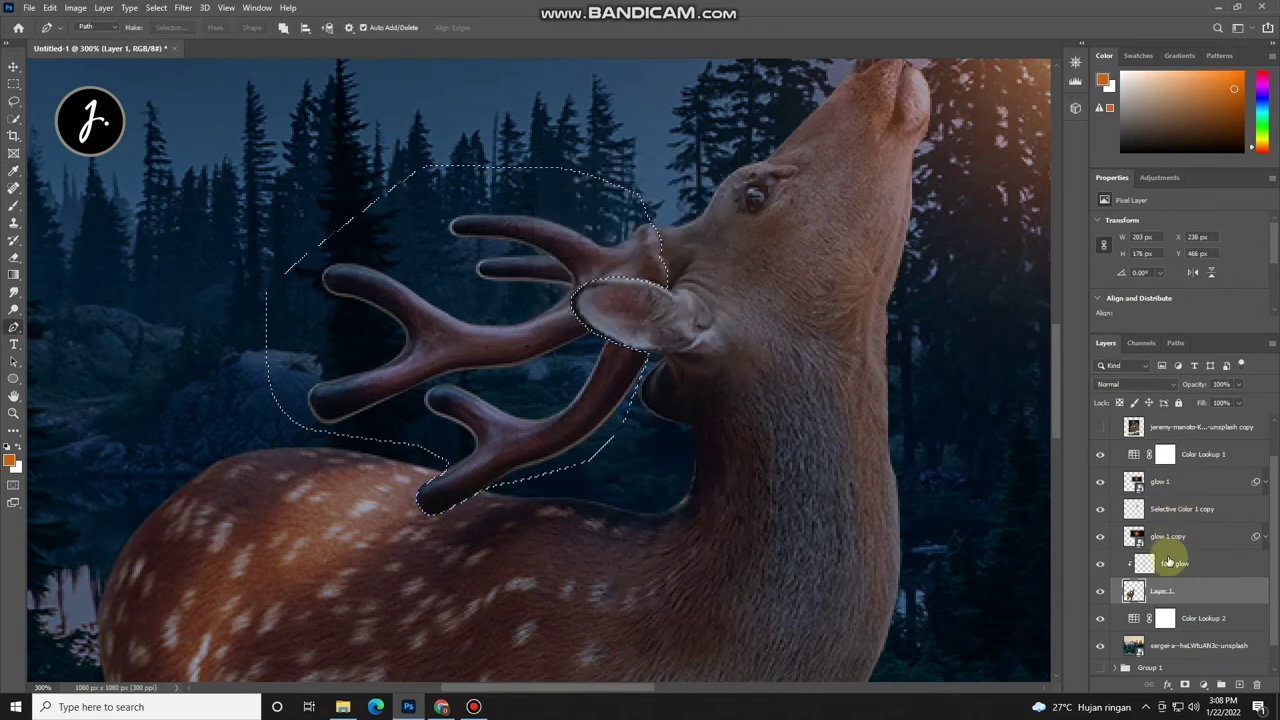
{"action": "left_click", "coordinate": [1163, 590]}
Step: Copy the antlers to a new layer named tanduk in Linear Dodge (Add) mode
{"action": "key", "text": "ctrl+j"}
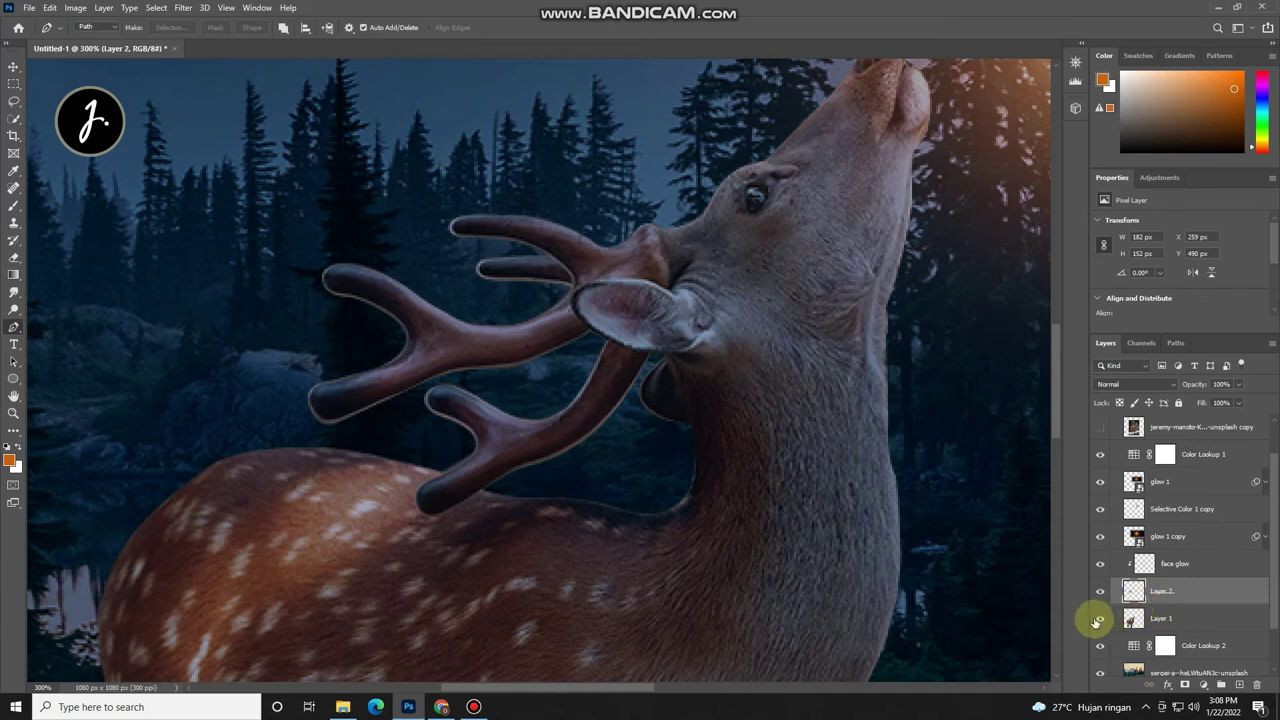
{"action": "left_click", "coordinate": [1099, 618]}
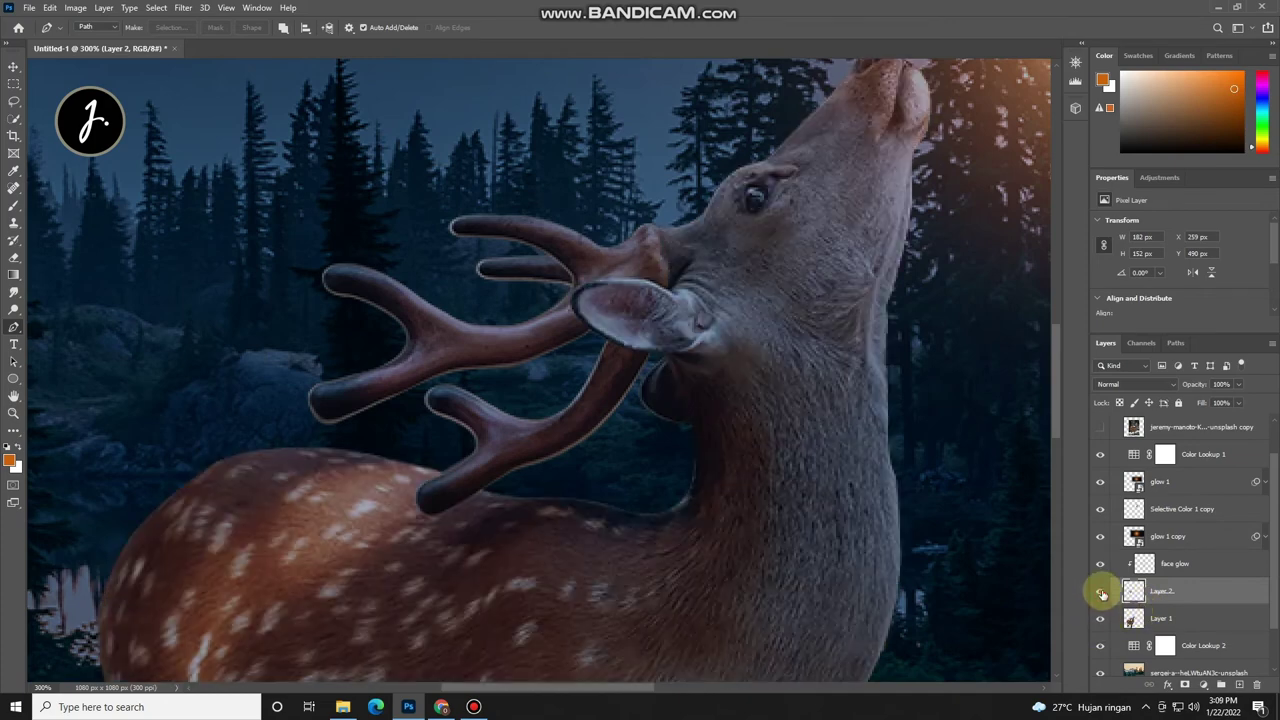
{"action": "left_click", "coordinate": [1101, 591]}
{"action": "left_click", "coordinate": [1167, 591]}
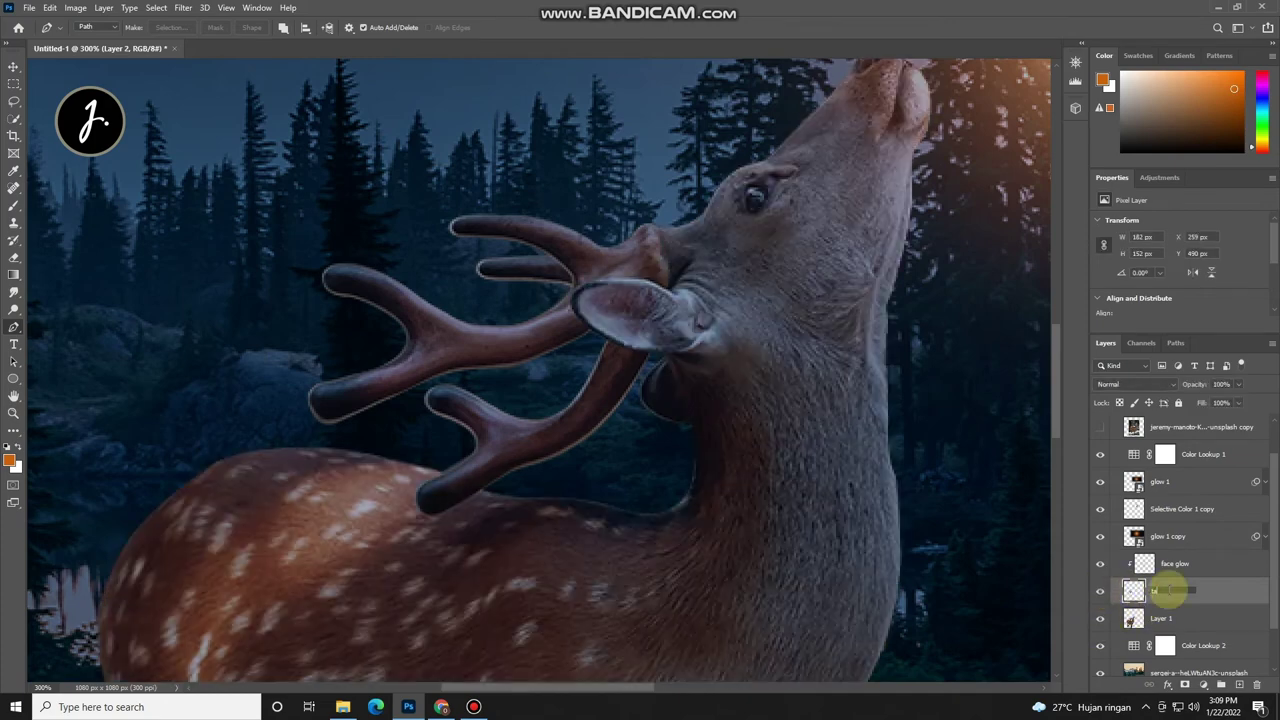
{"action": "type", "text": "tanduk"}
{"action": "left_click_drag", "start_coordinate": [1165, 618], "coordinate": [1172, 588]}
{"action": "left_click", "coordinate": [1128, 384]}
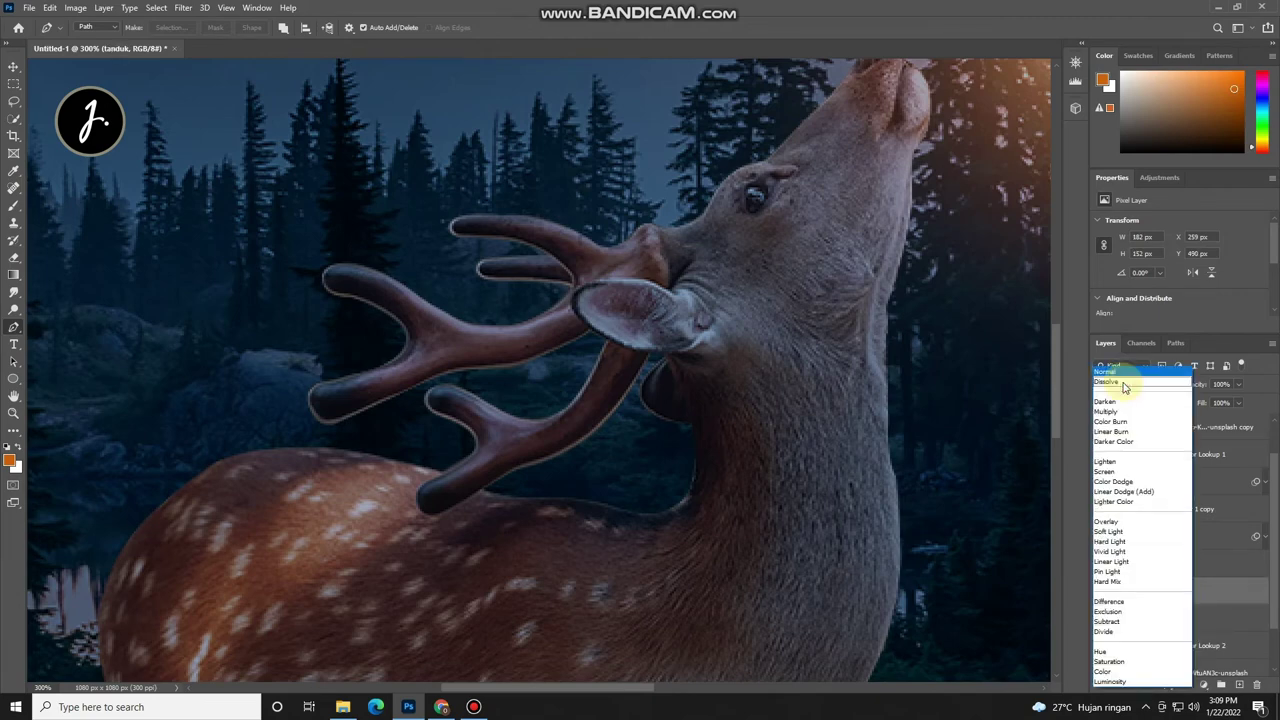
{"action": "left_click", "coordinate": [1128, 492]}
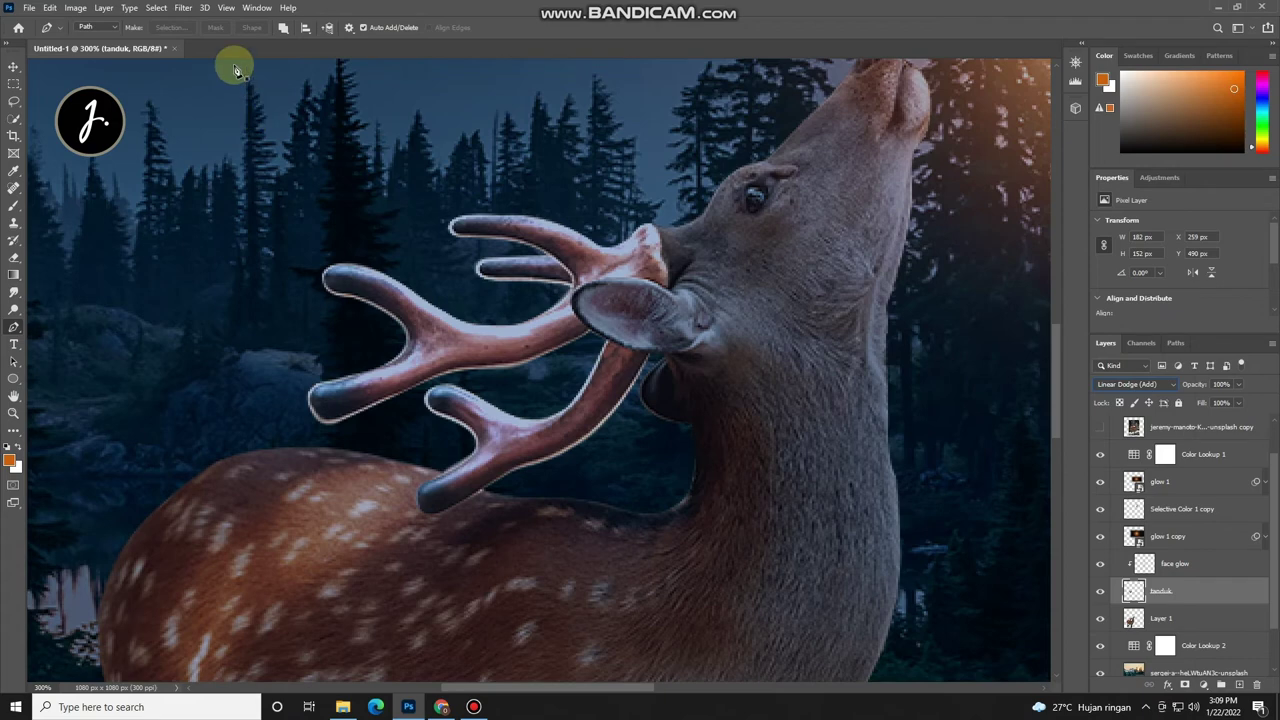
Step: Apply a Gaussian Blur to the tanduk layer for a soft glow
{"action": "left_click", "coordinate": [183, 7]}
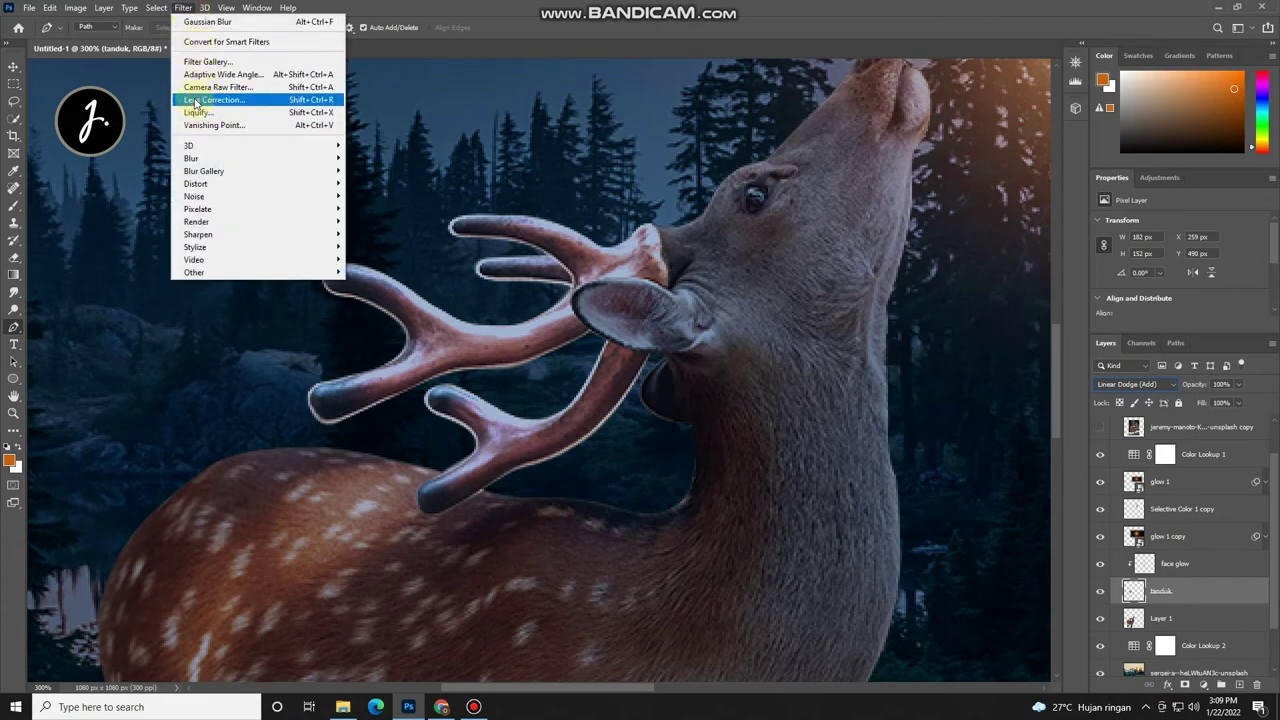
{"action": "mouse_move", "coordinate": [191, 158]}
{"action": "left_click", "coordinate": [372, 208]}
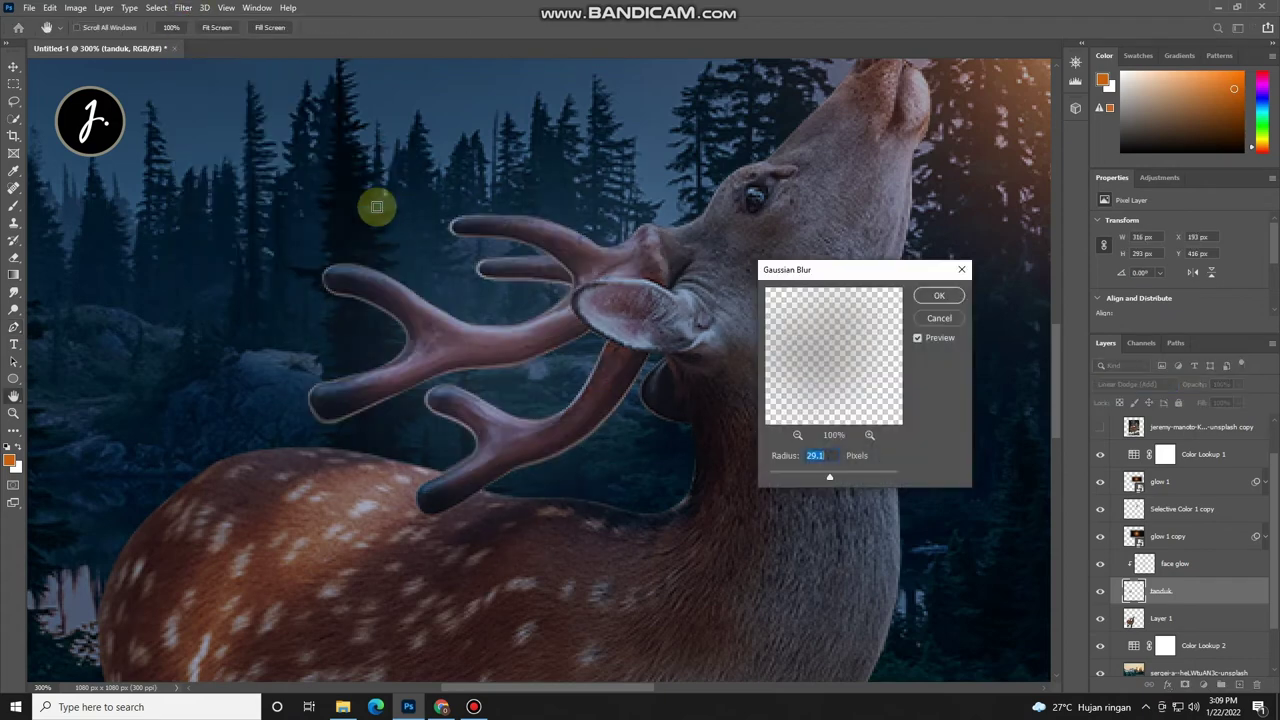
{"action": "mouse_move", "coordinate": [829, 481]}
{"action": "left_mouse_down"}
{"action": "mouse_move", "coordinate": [843, 481]}
{"action": "mouse_move", "coordinate": [828, 483]}
{"action": "left_mouse_up"}
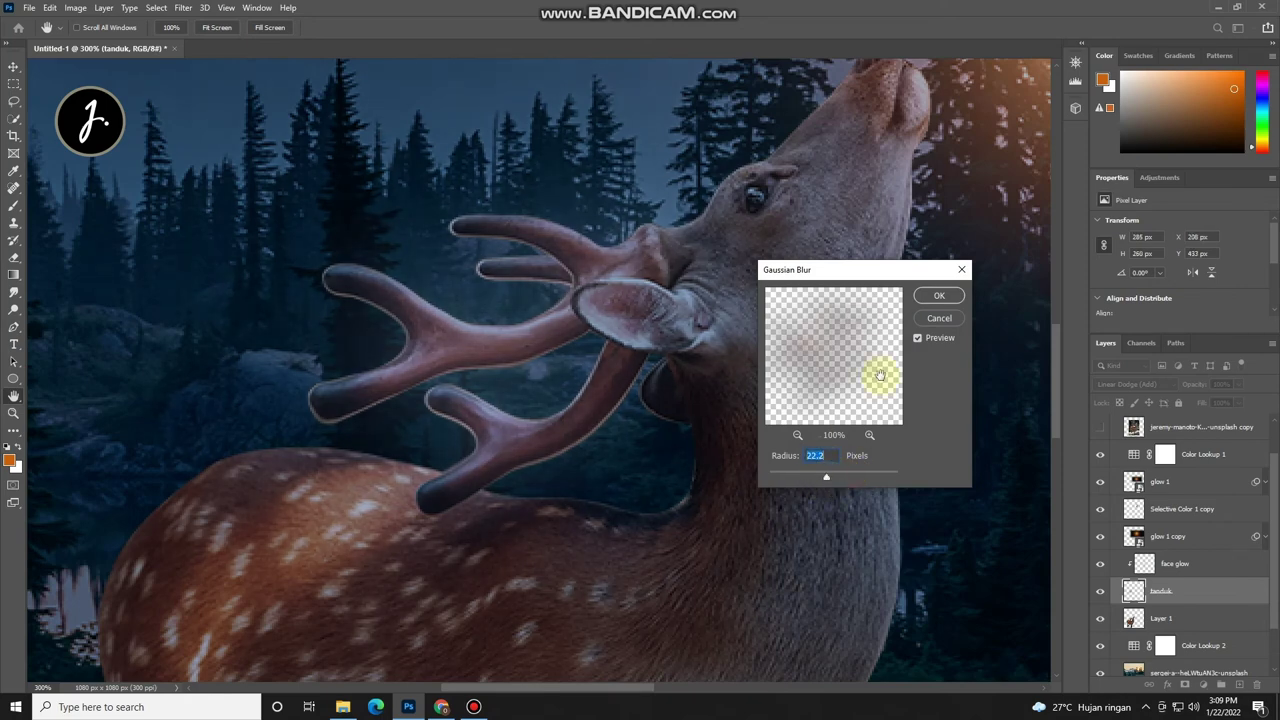
{"action": "left_click", "coordinate": [939, 293]}
{"action": "left_click", "coordinate": [1203, 685]}
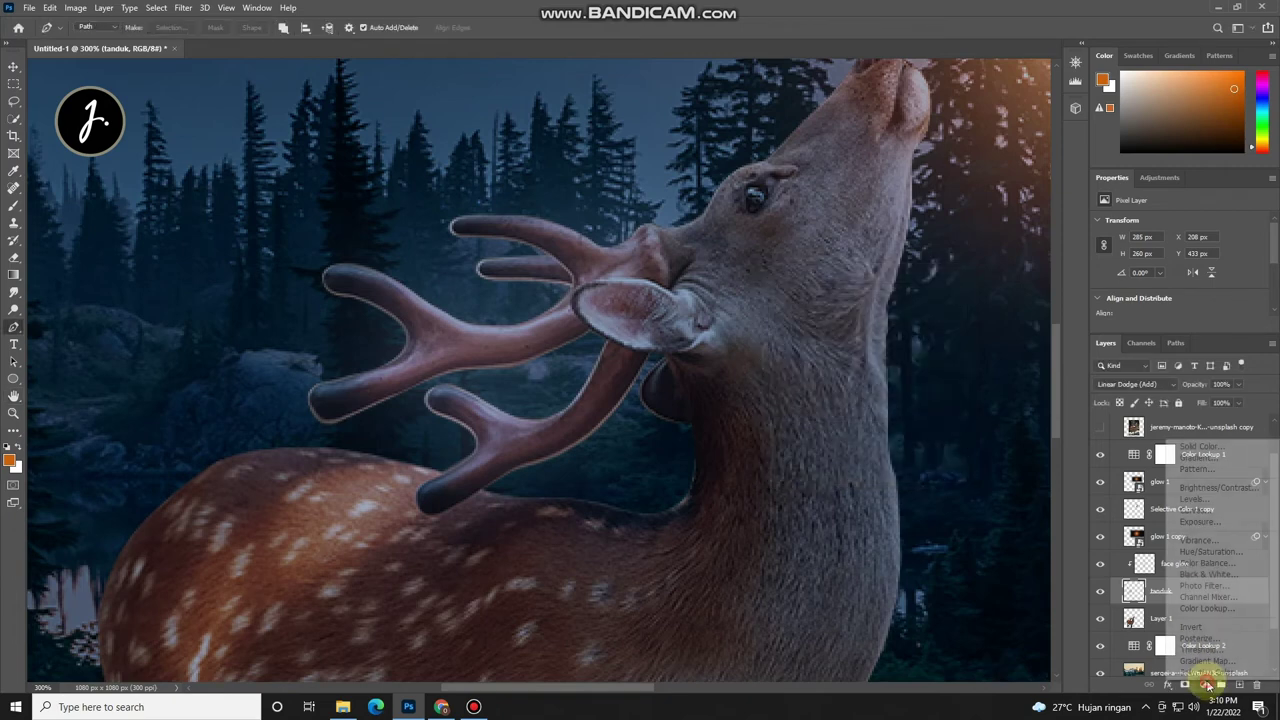
Step: Add a Hue/Saturation adjustment with Saturation +60 and Lightness +20 on the antlers
{"action": "left_click", "coordinate": [1210, 551]}
{"action": "left_click_drag", "start_coordinate": [1179, 288], "coordinate": [1199, 286]}
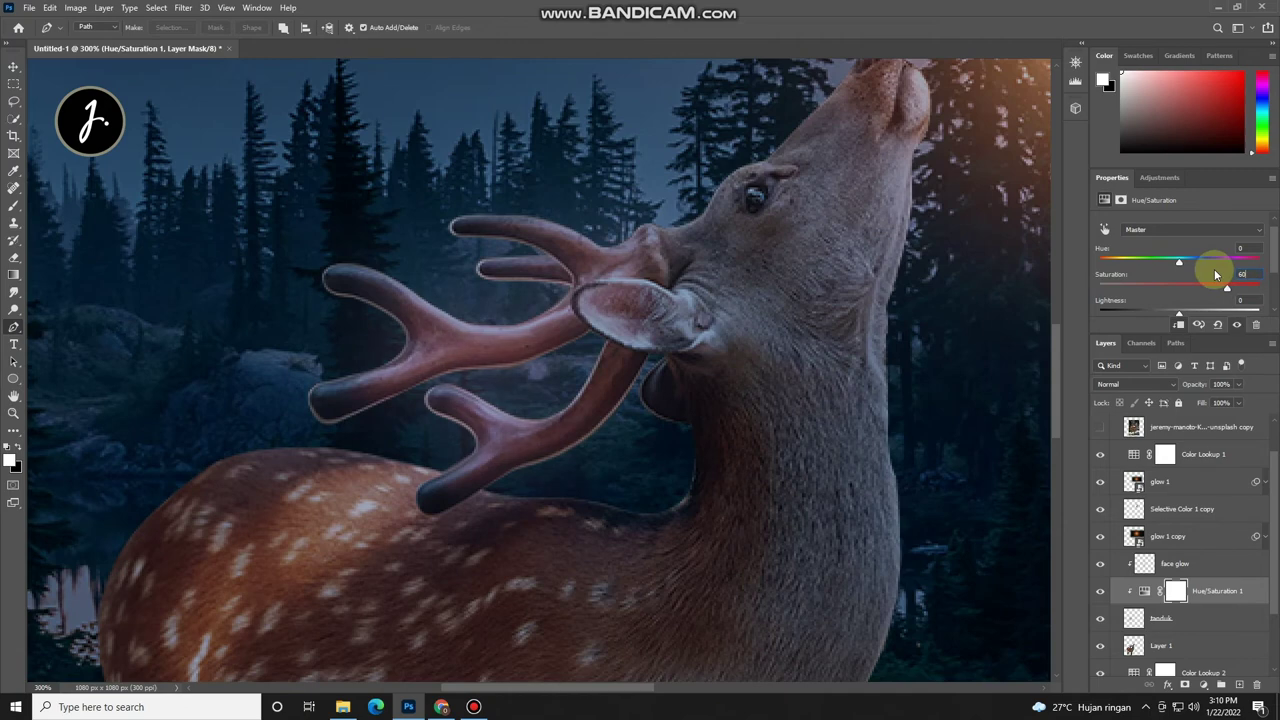
{"action": "key", "text": "Tab"}
{"action": "key", "text": "Return"}
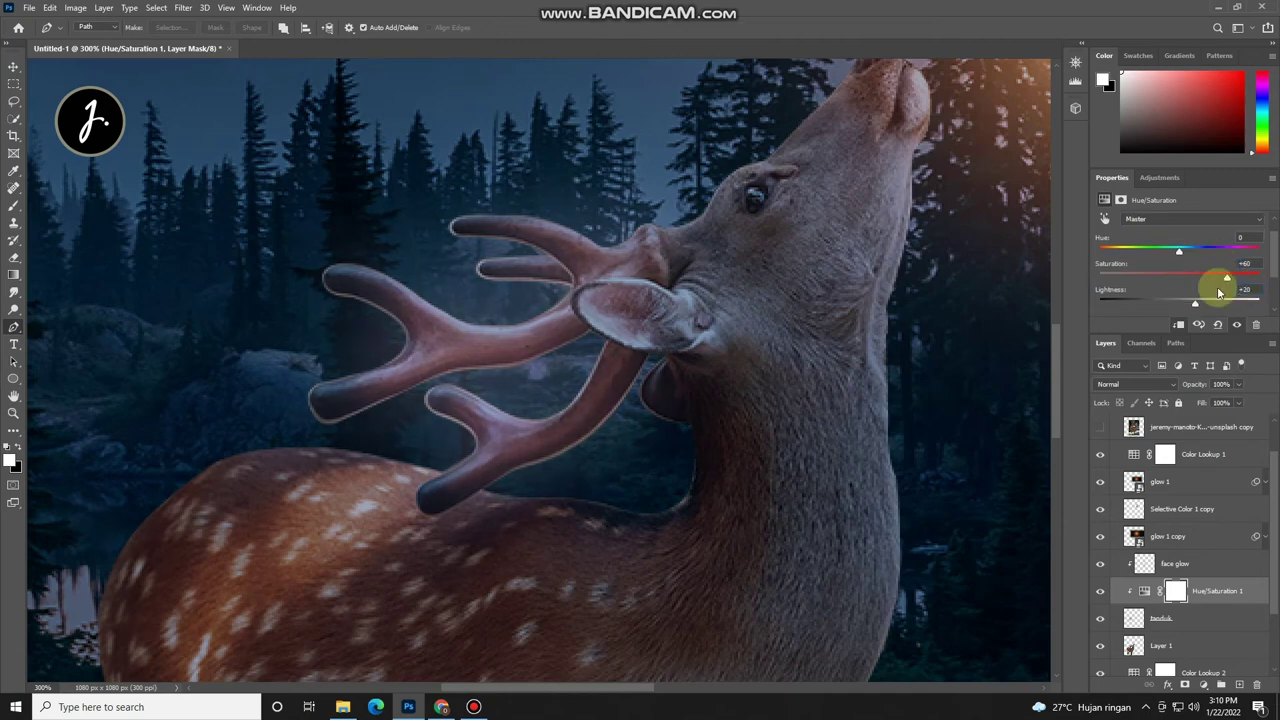
Step: Add a Color Balance shifting midtones toward red and keep tanduk on Linear Dodge (Add)
{"action": "left_click", "coordinate": [1203, 685]}
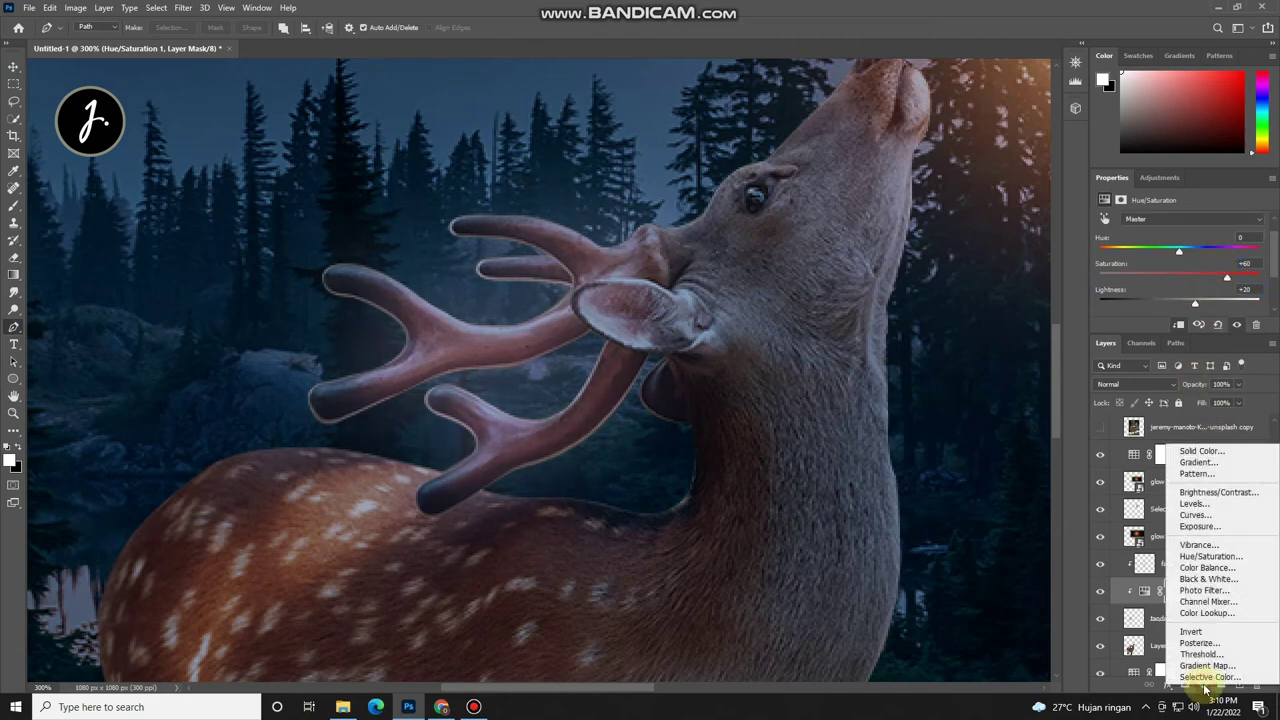
{"action": "left_click", "coordinate": [1220, 577]}
{"action": "left_click_drag", "start_coordinate": [1162, 252], "coordinate": [1229, 245]}
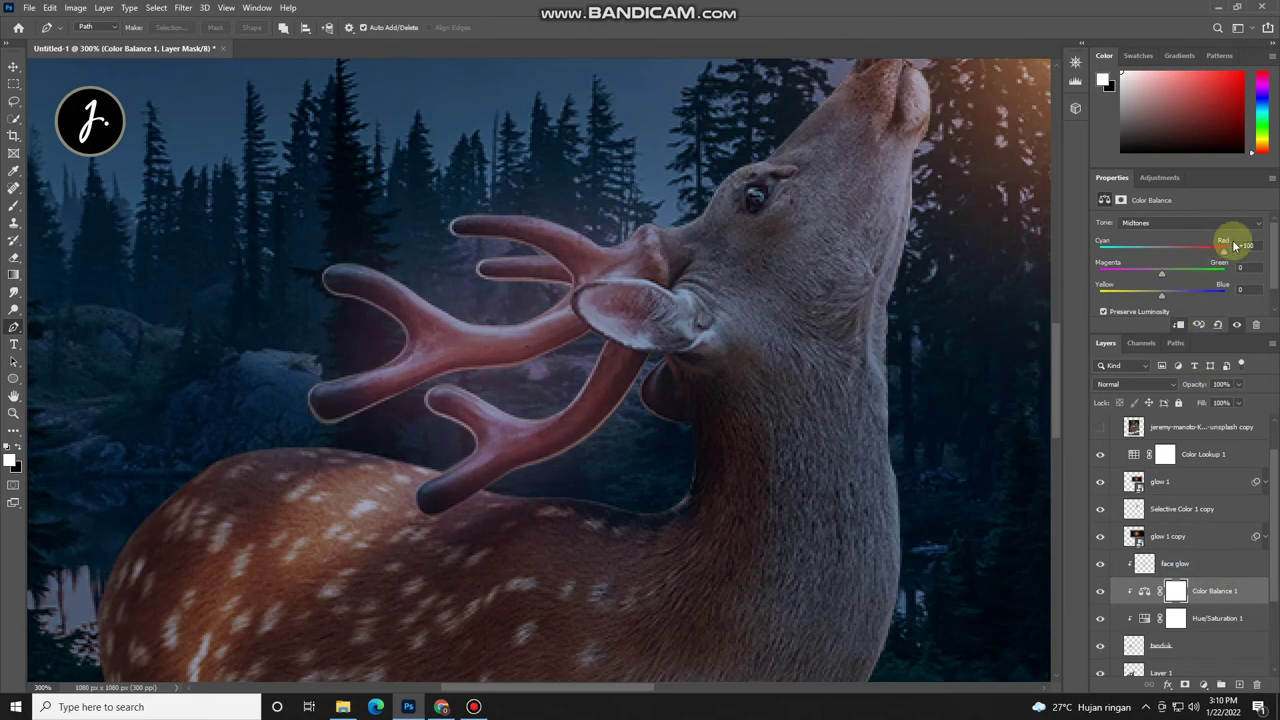
{"action": "key", "text": "ctrl+1"}
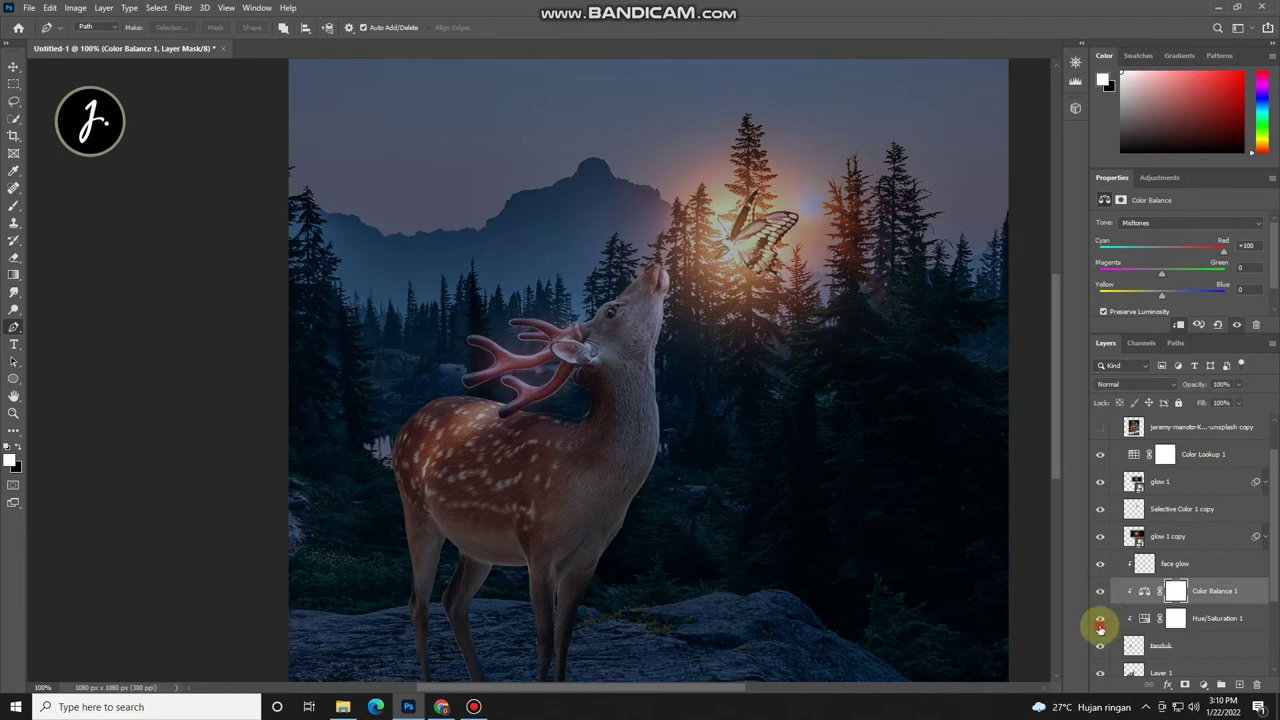
{"action": "left_click", "coordinate": [1165, 645]}
{"action": "left_click", "coordinate": [1130, 384]}
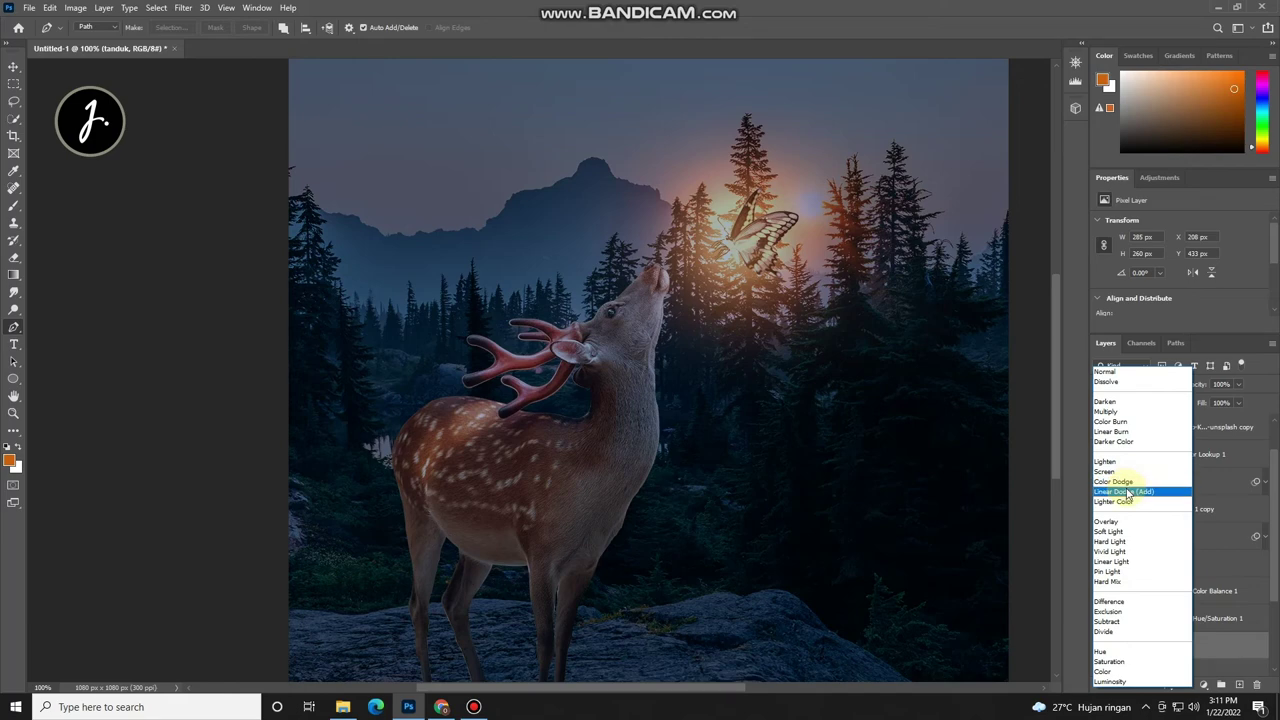
{"action": "left_click", "coordinate": [1127, 492]}
Step: Shift the Color Balance midtones of the glow toward yellow and green
{"action": "scroll", "coordinate": [1180, 644], "scroll_direction": "down", "scroll_amount": 1}
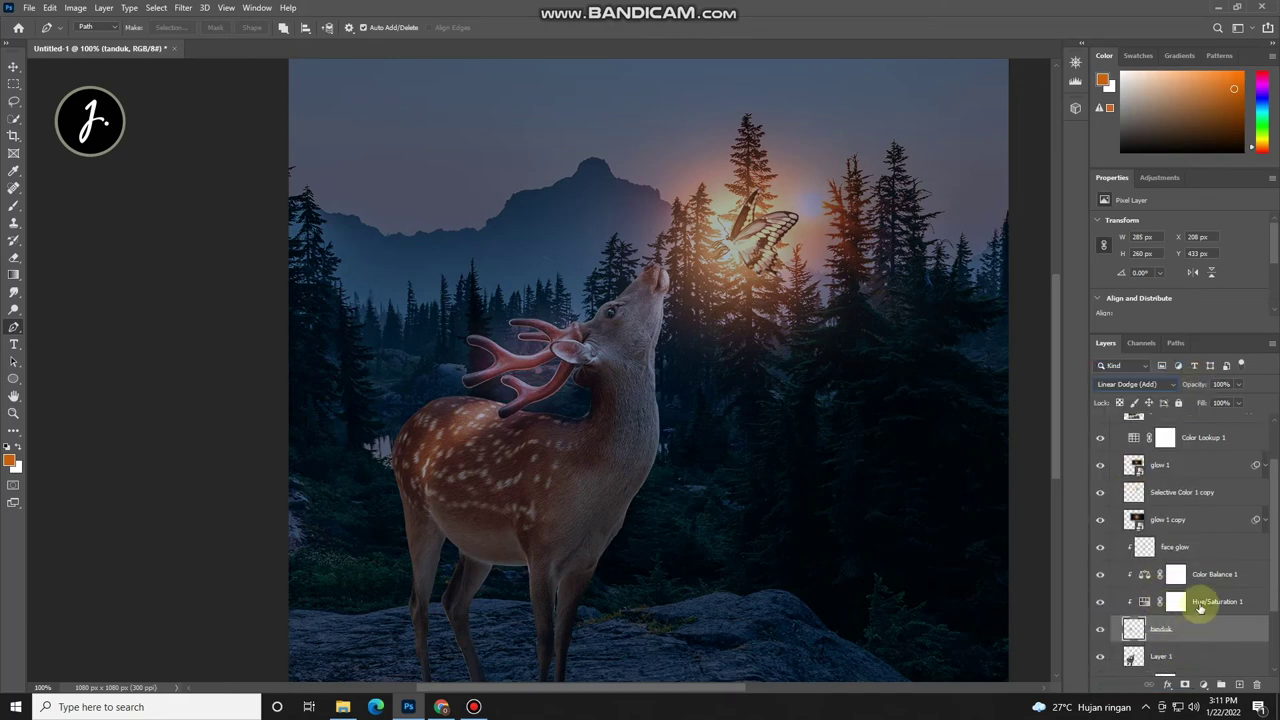
{"action": "double_click", "coordinate": [1216, 574]}
{"action": "left_click_drag", "start_coordinate": [1161, 294], "coordinate": [1089, 310]}
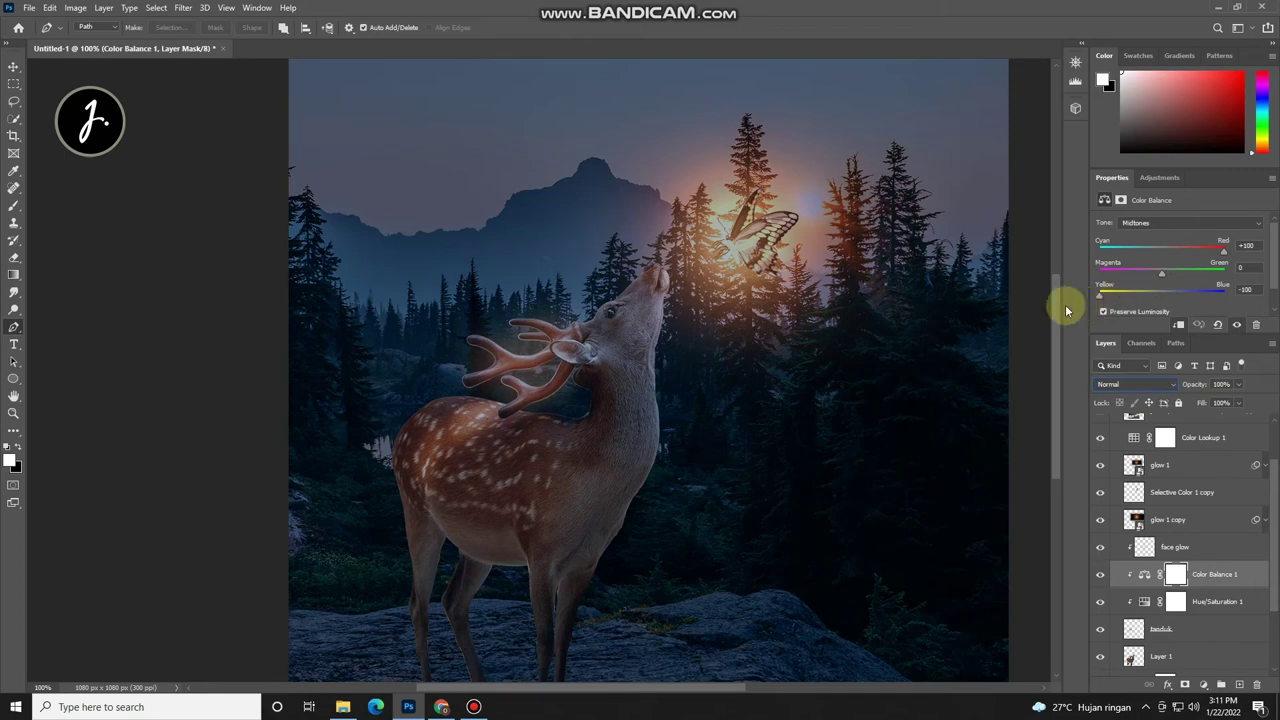
{"action": "mouse_move", "coordinate": [1161, 273]}
{"action": "left_mouse_down"}
{"action": "mouse_move", "coordinate": [1198, 277]}
{"action": "mouse_move", "coordinate": [1118, 279]}
{"action": "left_mouse_up"}
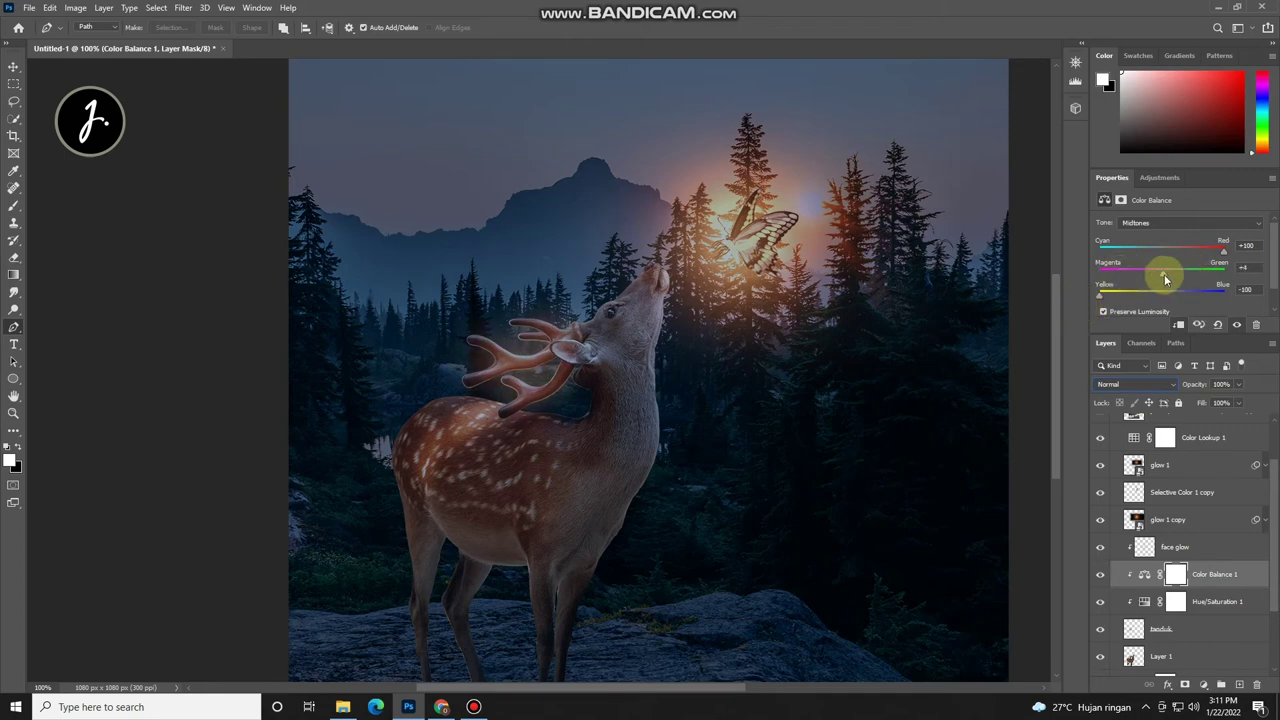
Step: Reapply Linear Dodge (Add) to tanduk and shift the Hue/Saturation hue to +57
{"action": "left_click", "coordinate": [1155, 386]}
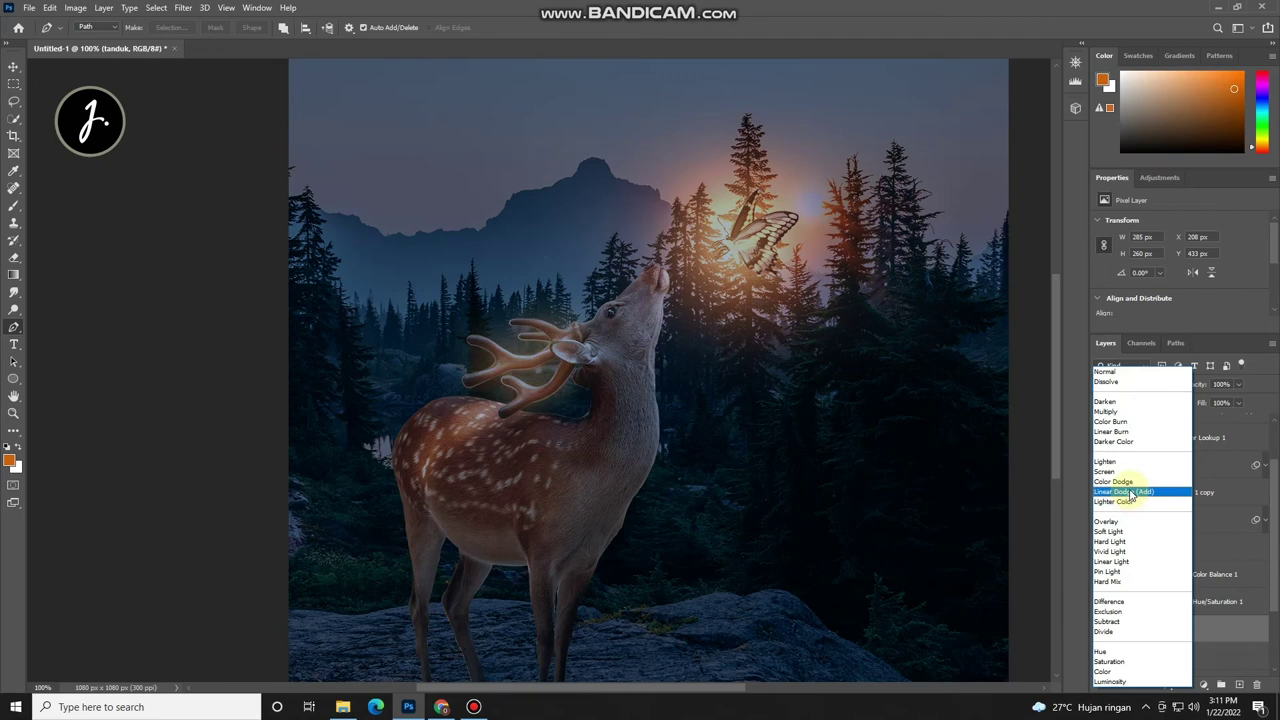
{"action": "left_click", "coordinate": [1131, 493]}
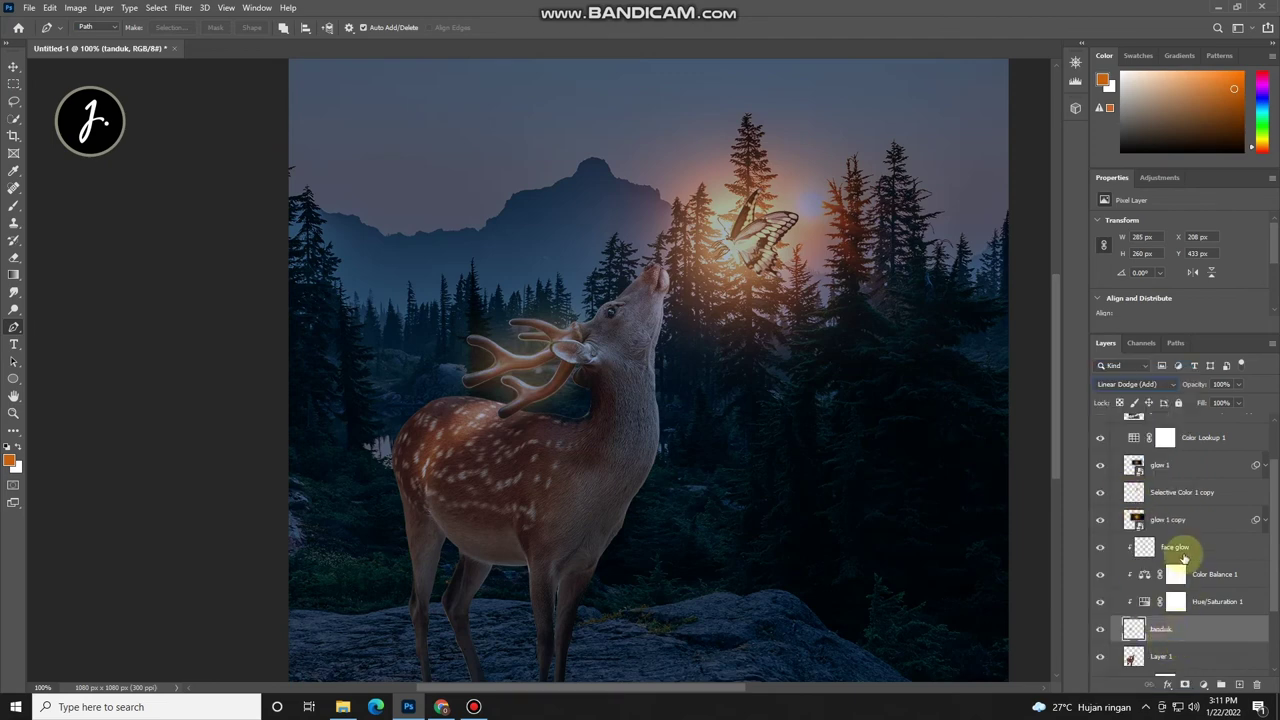
{"action": "left_click", "coordinate": [1200, 601]}
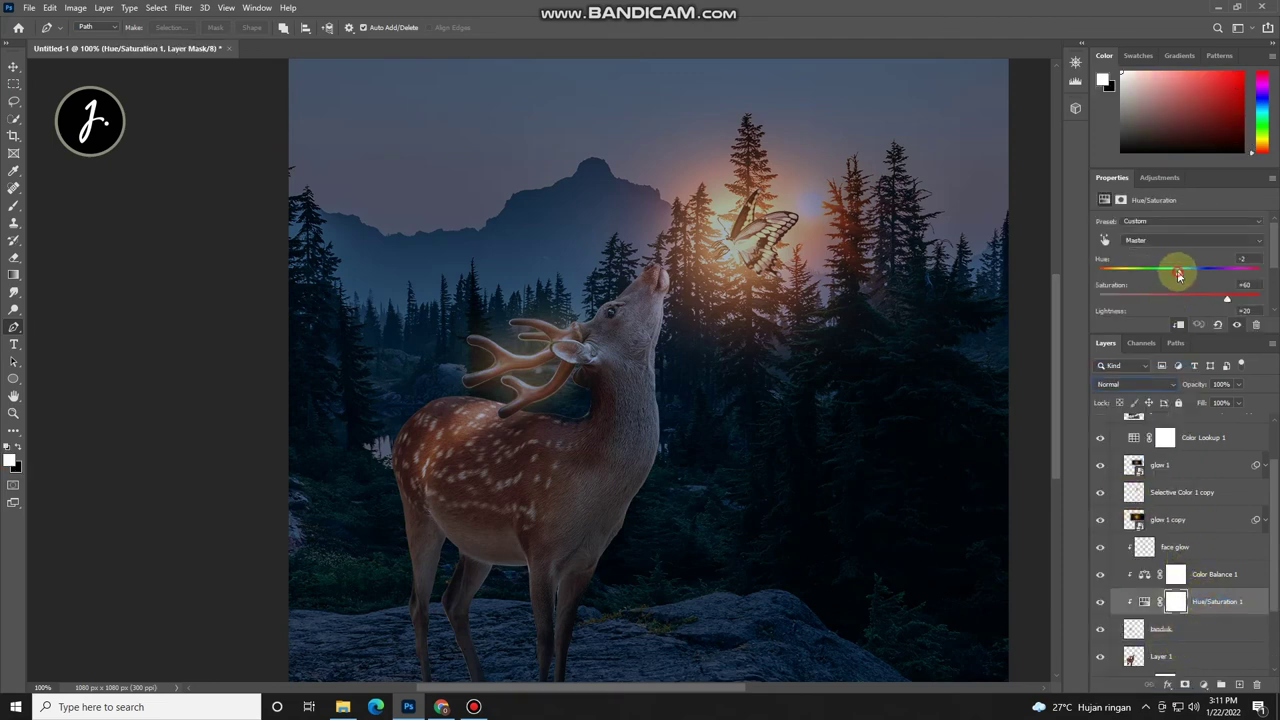
{"action": "mouse_move", "coordinate": [1155, 277]}
{"action": "left_mouse_down"}
{"action": "mouse_move", "coordinate": [1240, 284]}
{"action": "mouse_move", "coordinate": [1218, 282]}
{"action": "left_mouse_up"}
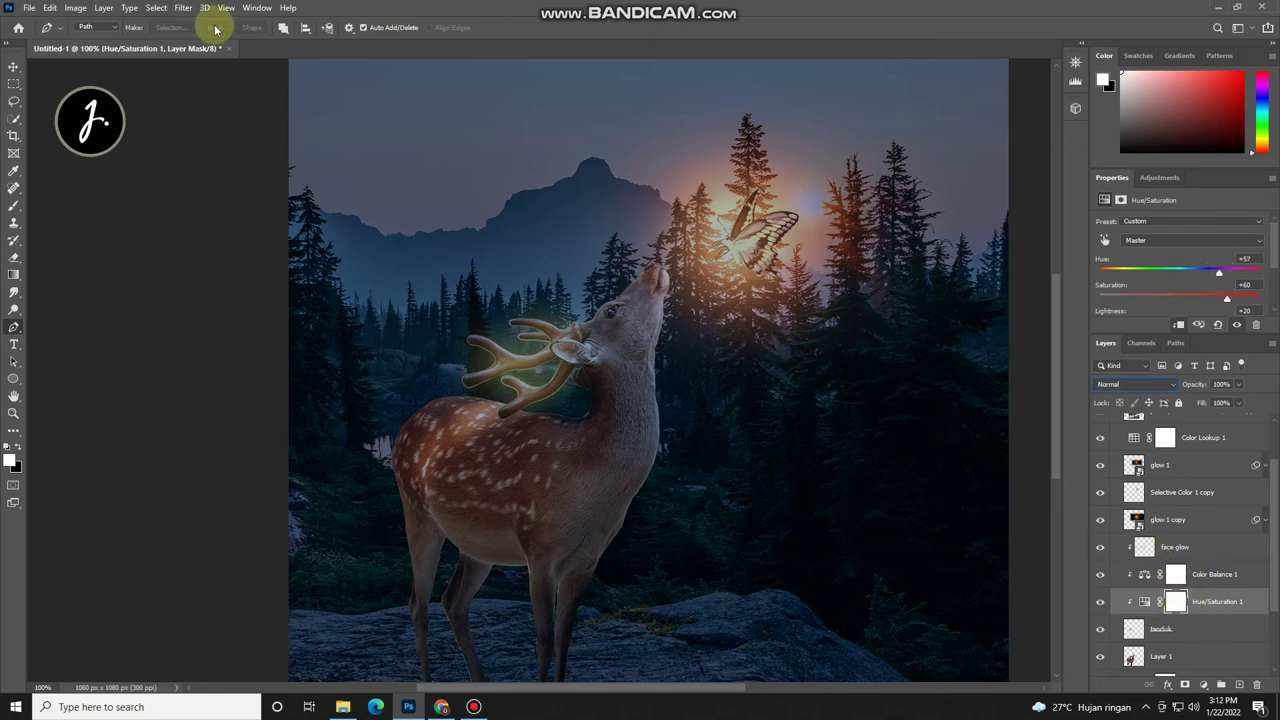
{"action": "left_click", "coordinate": [1160, 628]}
Step: Re-blur the tanduk layer with a 10-pixel Gaussian Blur
{"action": "left_click", "coordinate": [185, 8]}
{"action": "mouse_move", "coordinate": [191, 158]}
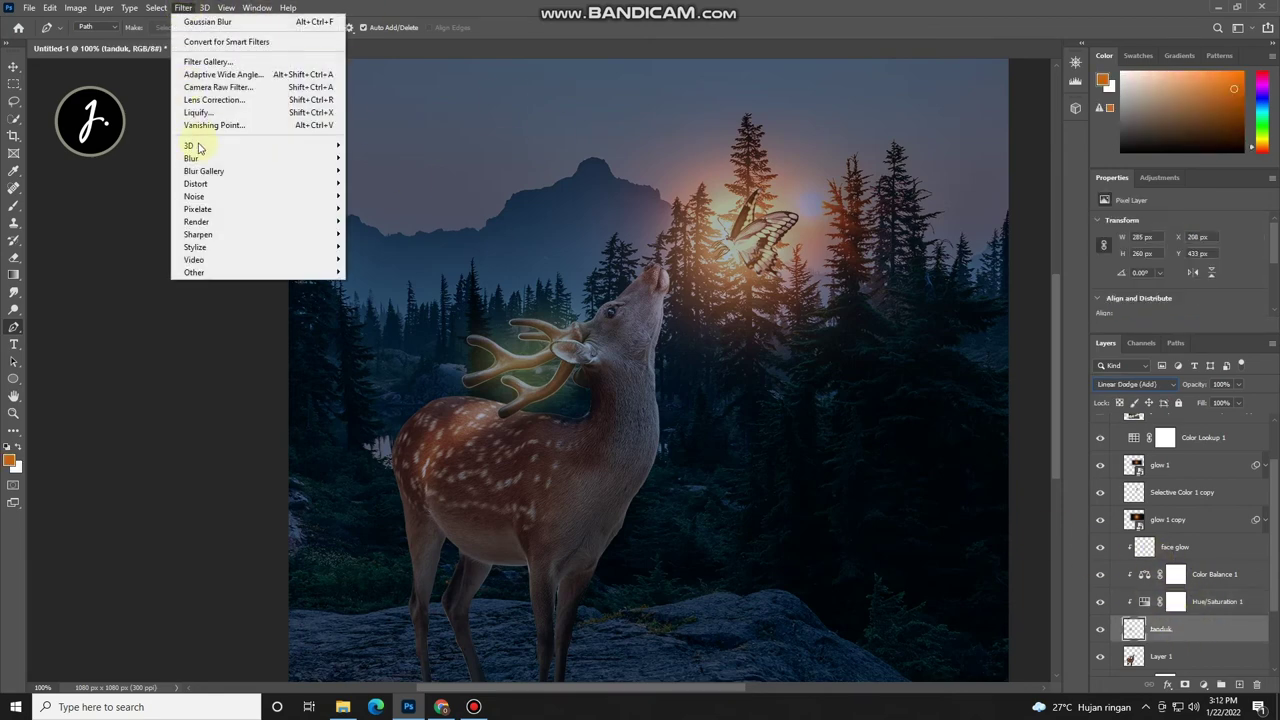
{"action": "left_click", "coordinate": [389, 210]}
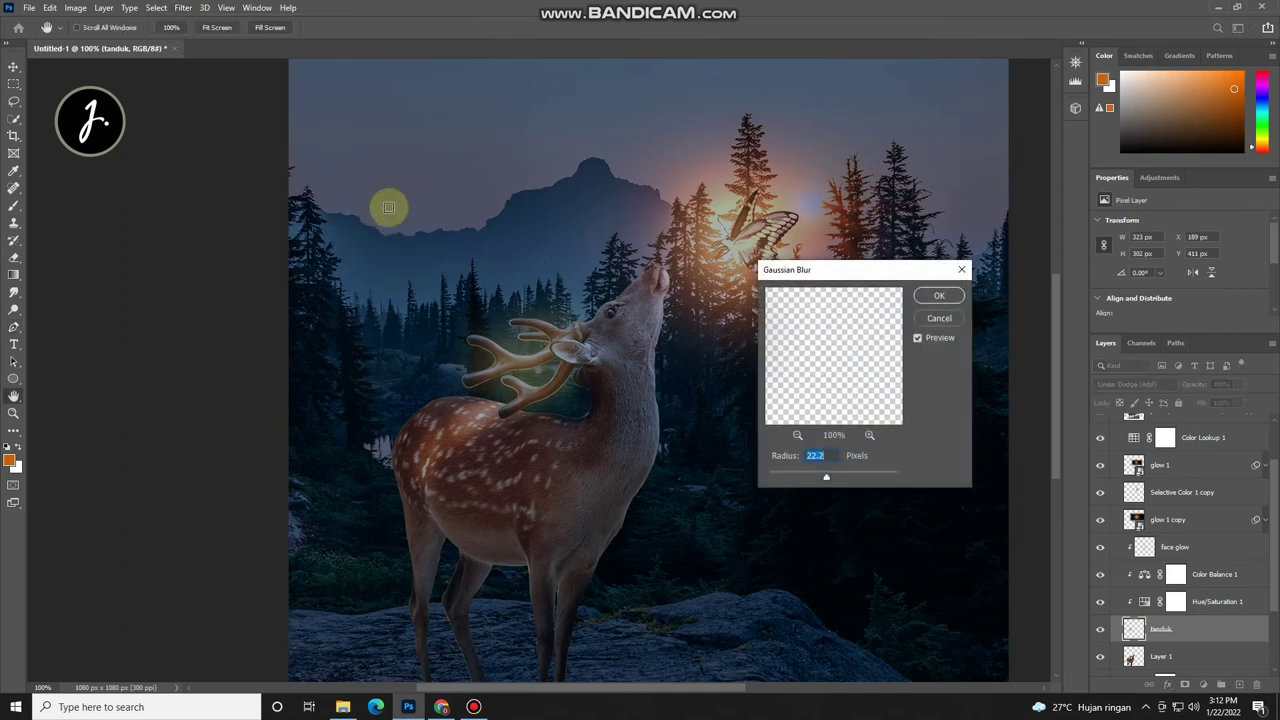
{"action": "left_click_drag", "start_coordinate": [826, 479], "coordinate": [804, 481]}
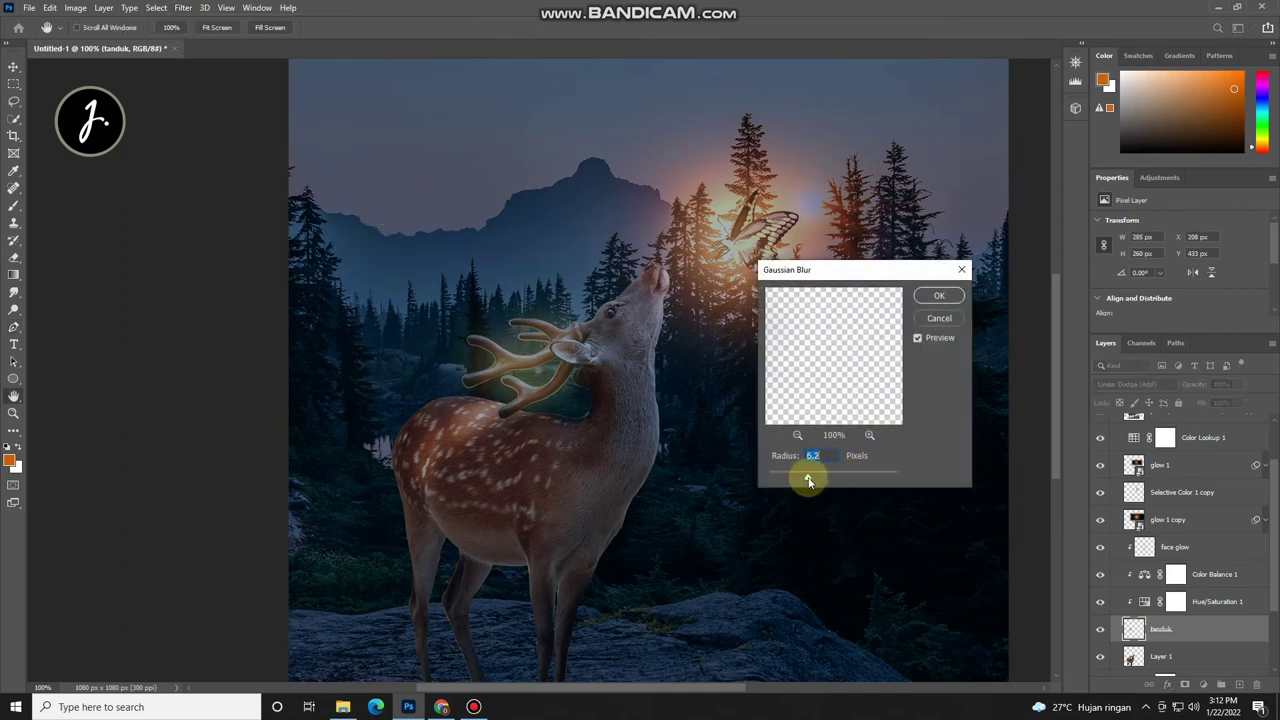
{"action": "left_click", "coordinate": [940, 298]}
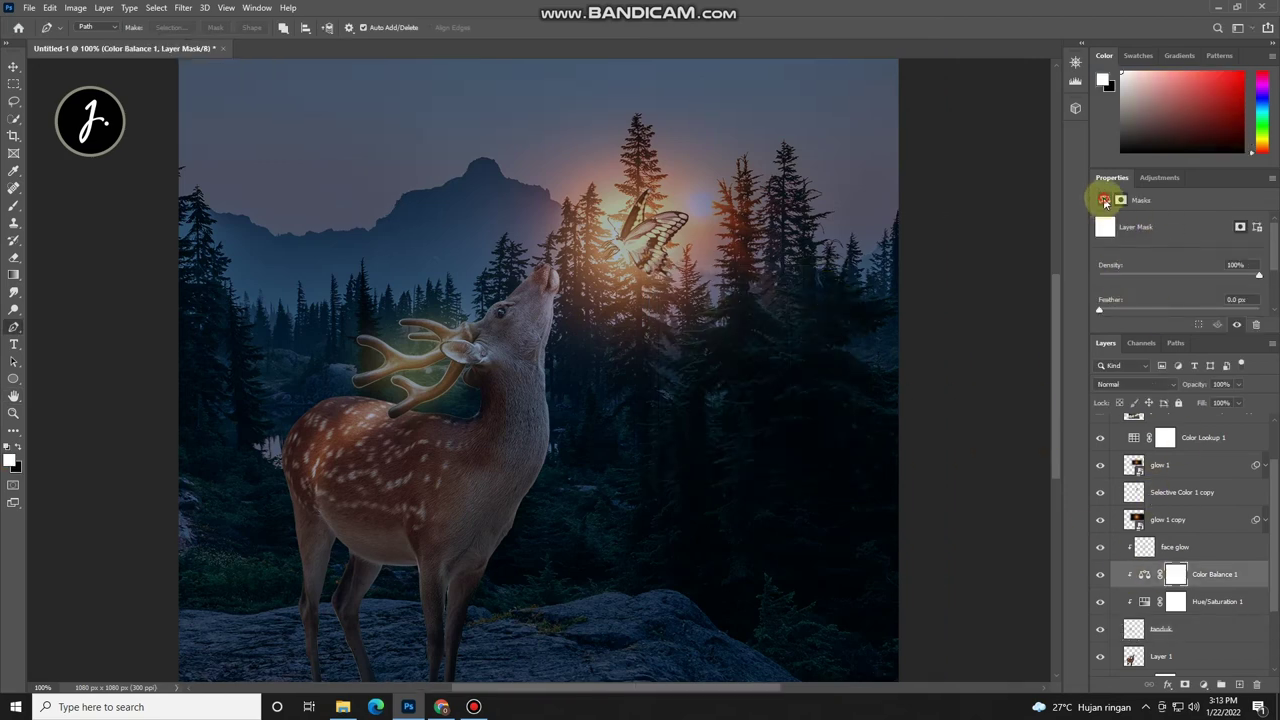
Step: Set Color Balance midtones to Magenta-Green +19 and Yellow-Blue -53, then zoom out
{"action": "left_click", "coordinate": [1104, 202]}
{"action": "left_click", "coordinate": [1190, 222]}
{"action": "left_click", "coordinate": [1157, 236]}
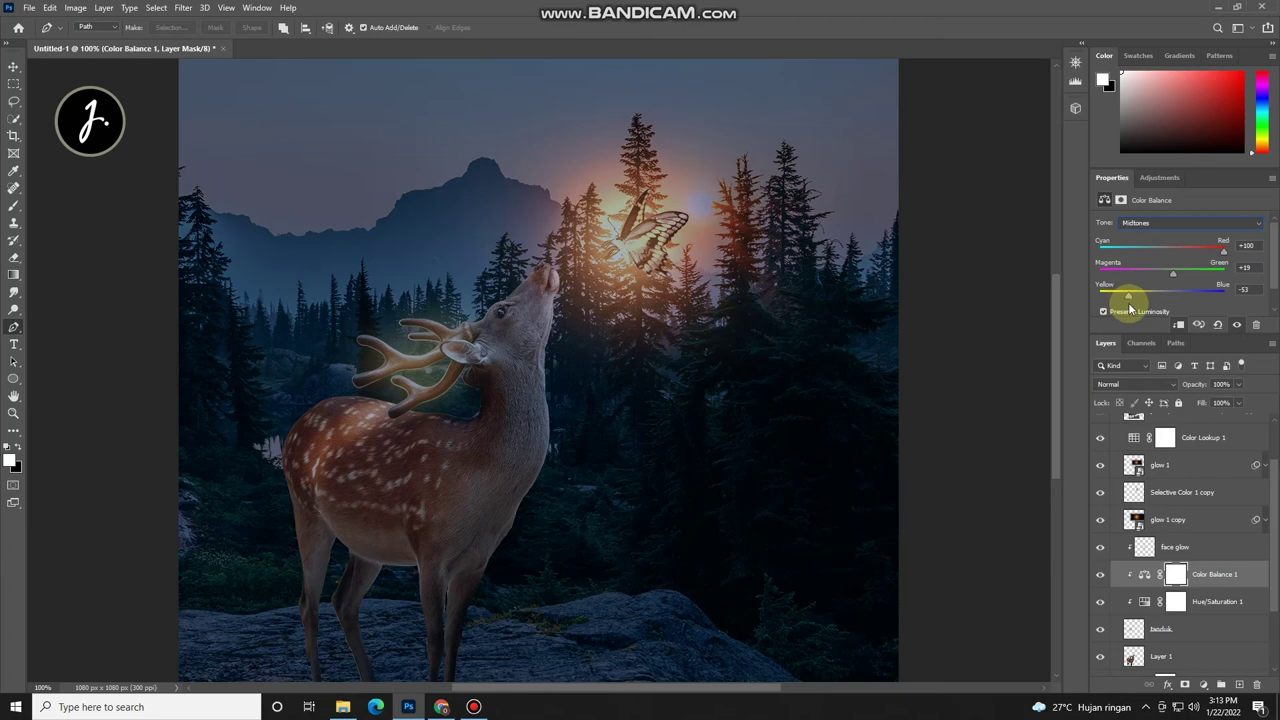
{"action": "key", "text": "ctrl+minus"}
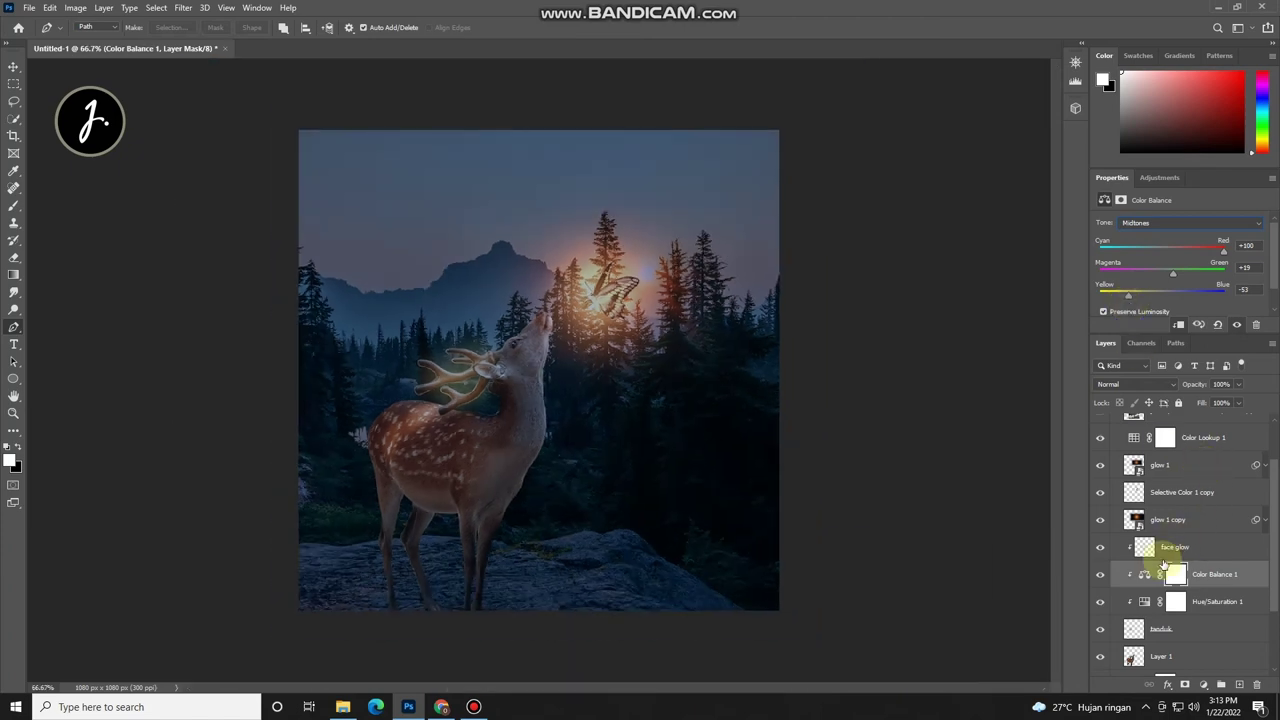
Step: Lower the Color Lookup 2 opacity slightly to soften the grade
{"action": "scroll", "coordinate": [1229, 591], "scroll_direction": "down", "scroll_amount": 2}
{"action": "scroll", "coordinate": [1229, 591], "scroll_direction": "down", "scroll_amount": 2}
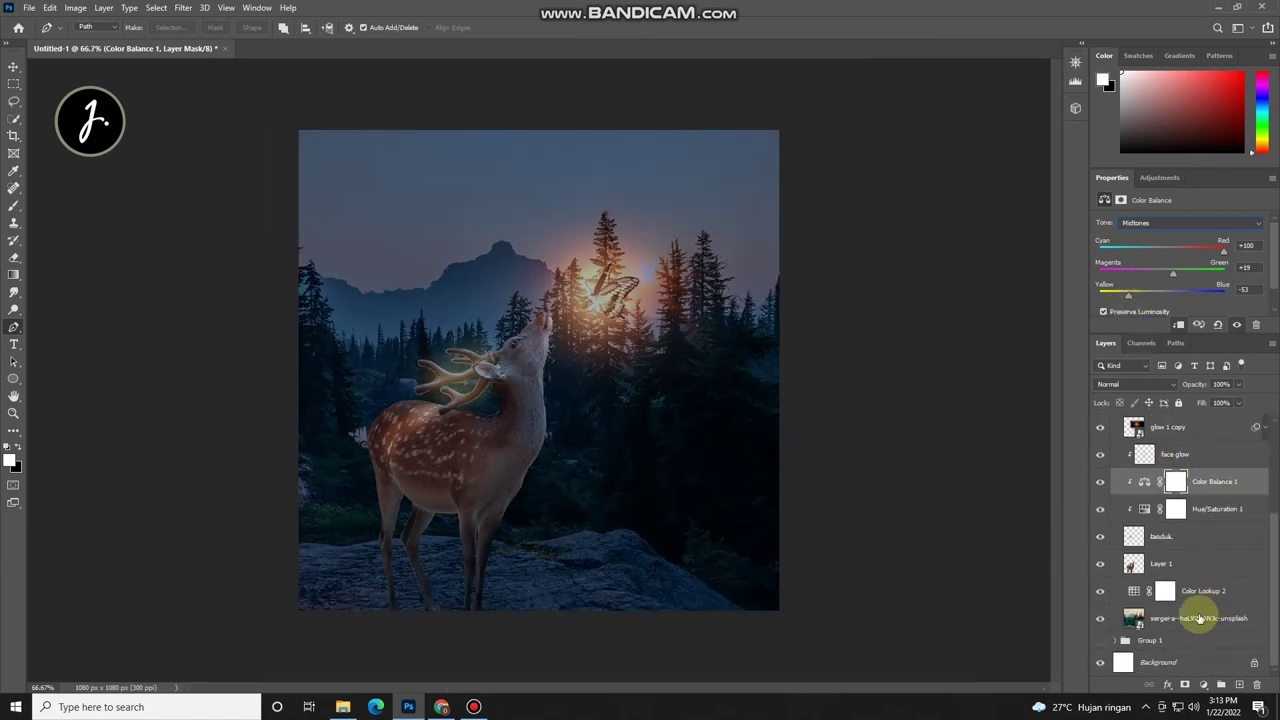
{"action": "left_click", "coordinate": [1194, 618]}
{"action": "left_click", "coordinate": [1163, 591]}
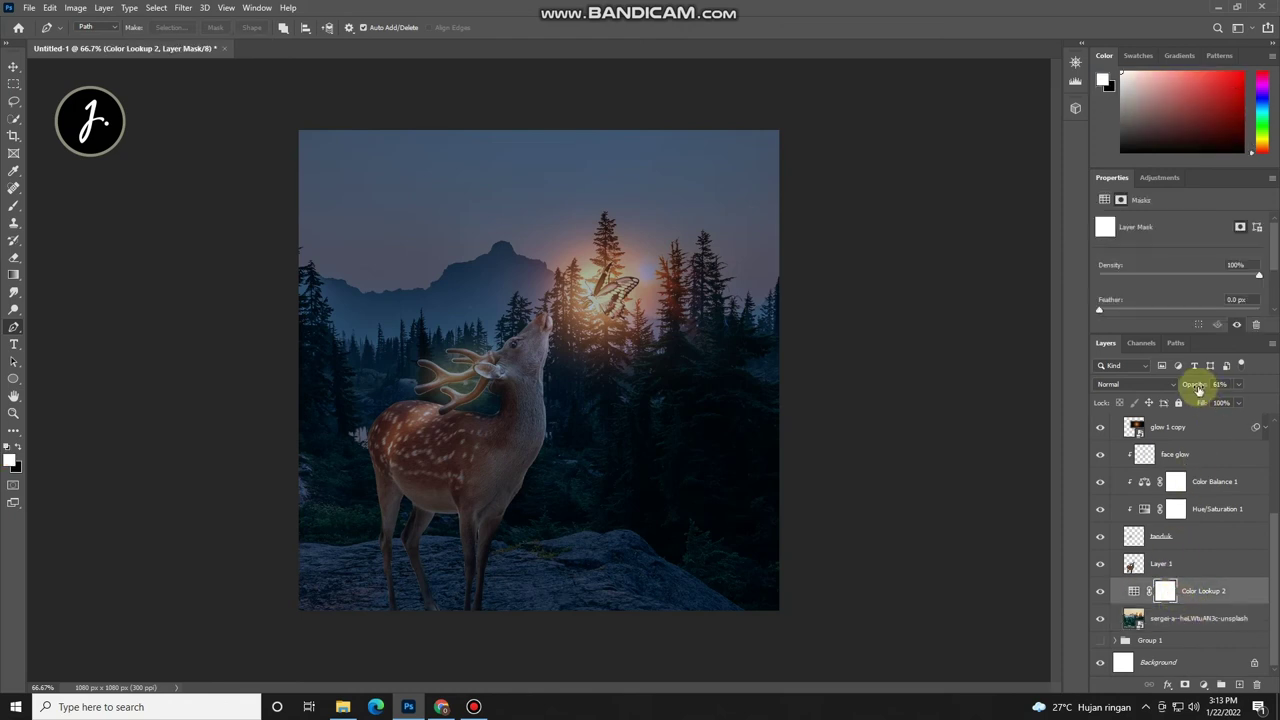
{"action": "left_click_drag", "start_coordinate": [1203, 388], "coordinate": [1192, 391]}
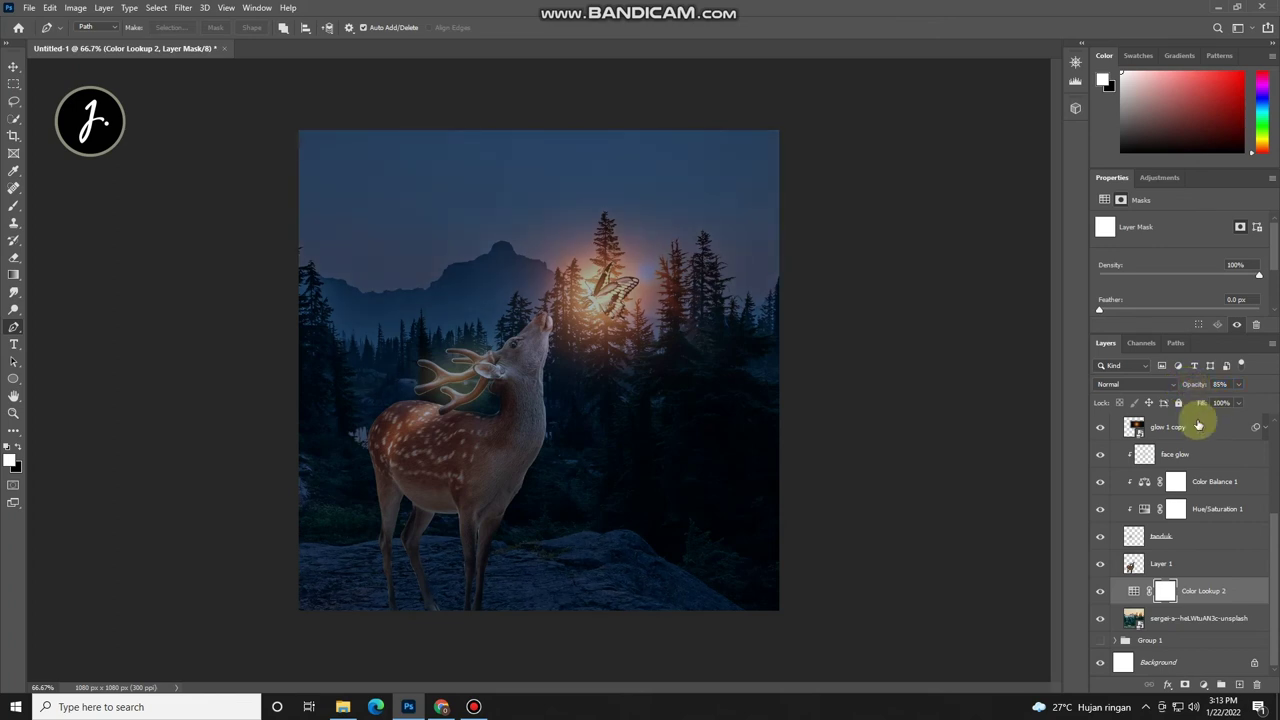
Step: Add a Hue/Saturation clipped to Layer 1 with Lightness -32 to darken the deer
{"action": "left_click", "coordinate": [1165, 563]}
{"action": "left_click", "coordinate": [1203, 684]}
{"action": "left_click", "coordinate": [1210, 556]}
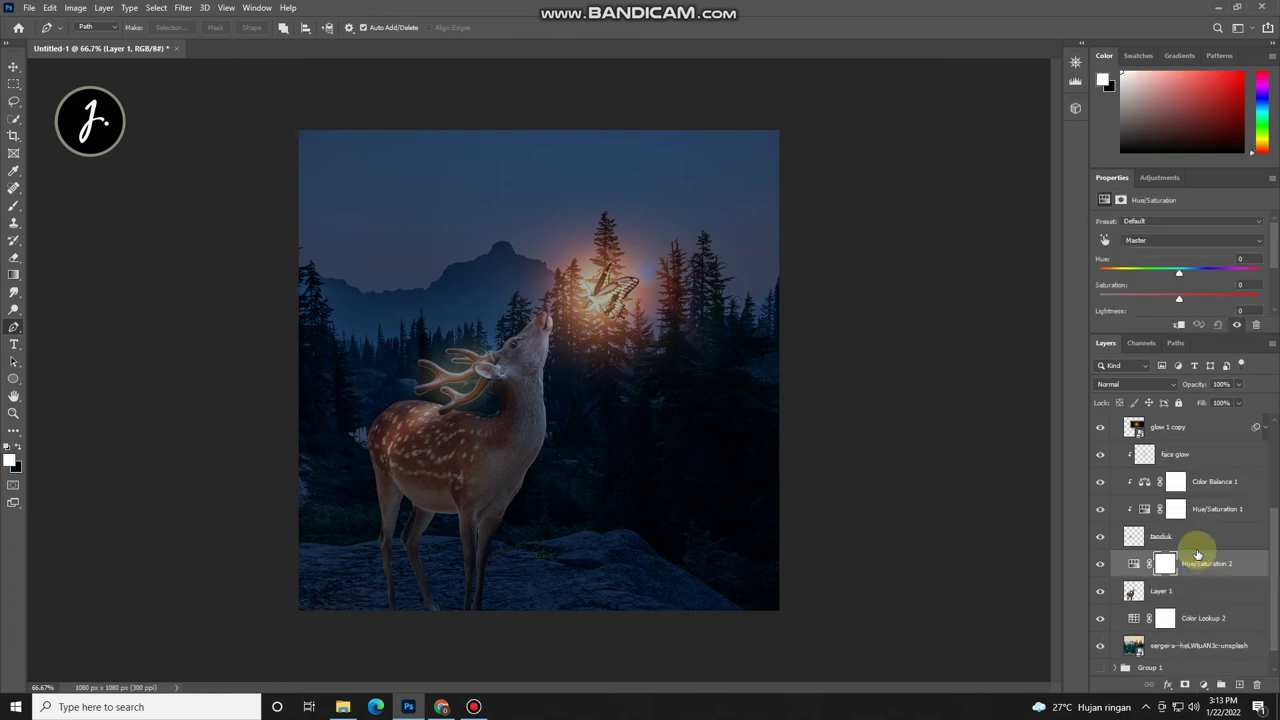
{"action": "scroll", "coordinate": [1180, 302], "scroll_direction": "down", "scroll_amount": 1}
{"action": "left_click_drag", "start_coordinate": [1170, 305], "coordinate": [1158, 307]}
{"action": "left_click", "coordinate": [1179, 324]}
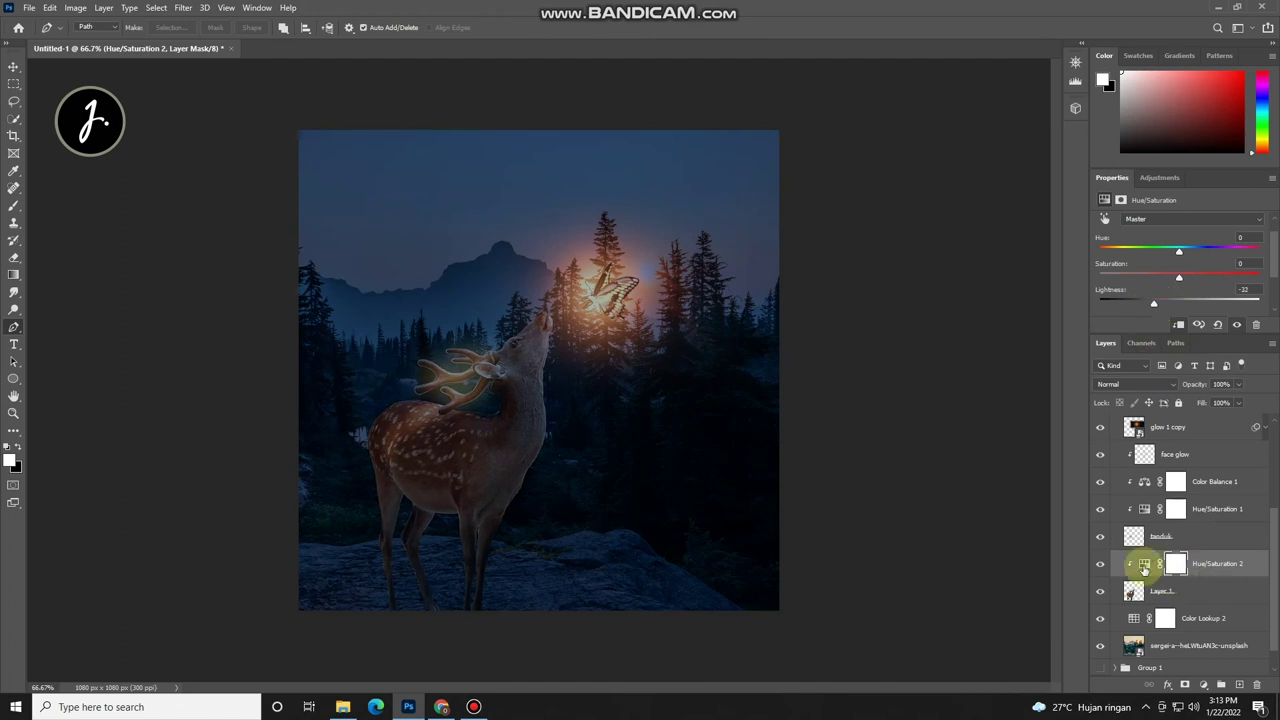
{"action": "left_click", "coordinate": [1099, 536]}
{"action": "left_click", "coordinate": [1099, 536]}
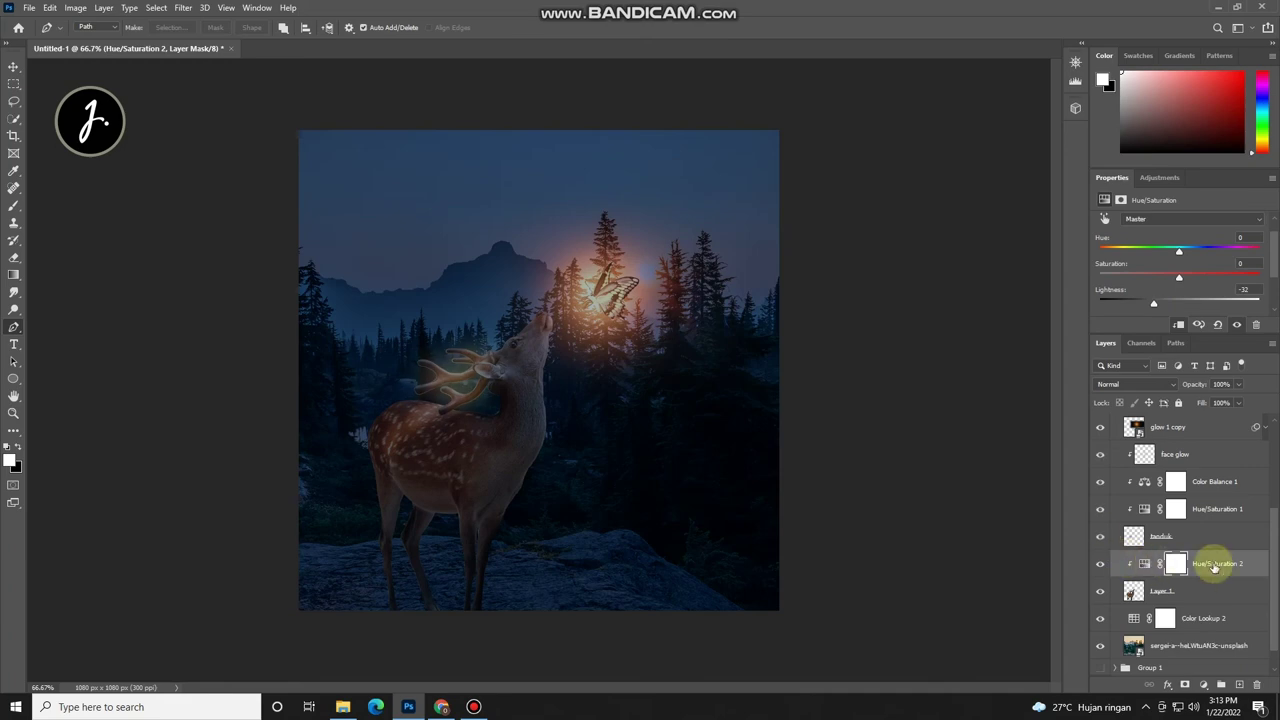
{"action": "key", "text": "ctrl+plus"}
Step: Zoom in on the deer's head and trace a Pen path around the eye
{"action": "key", "text": "ctrl+plus"}
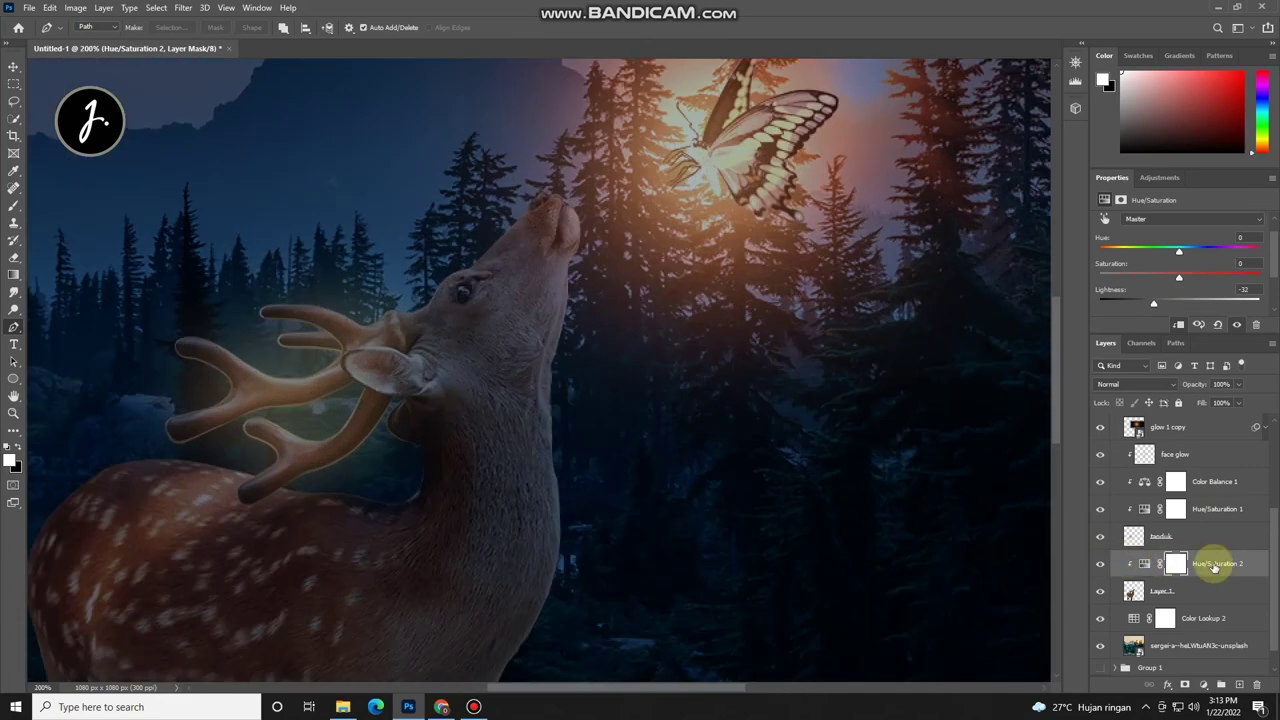
{"action": "key", "text": "ctrl+minus"}
{"action": "key", "text": "ctrl+minus"}
{"action": "key", "text": "ctrl+minus"}
{"action": "key", "text": "ctrl+plus"}
{"action": "key", "text": "ctrl+plus"}
{"action": "key", "text": "ctrl+plus"}
{"action": "key", "text": "ctrl+plus"}
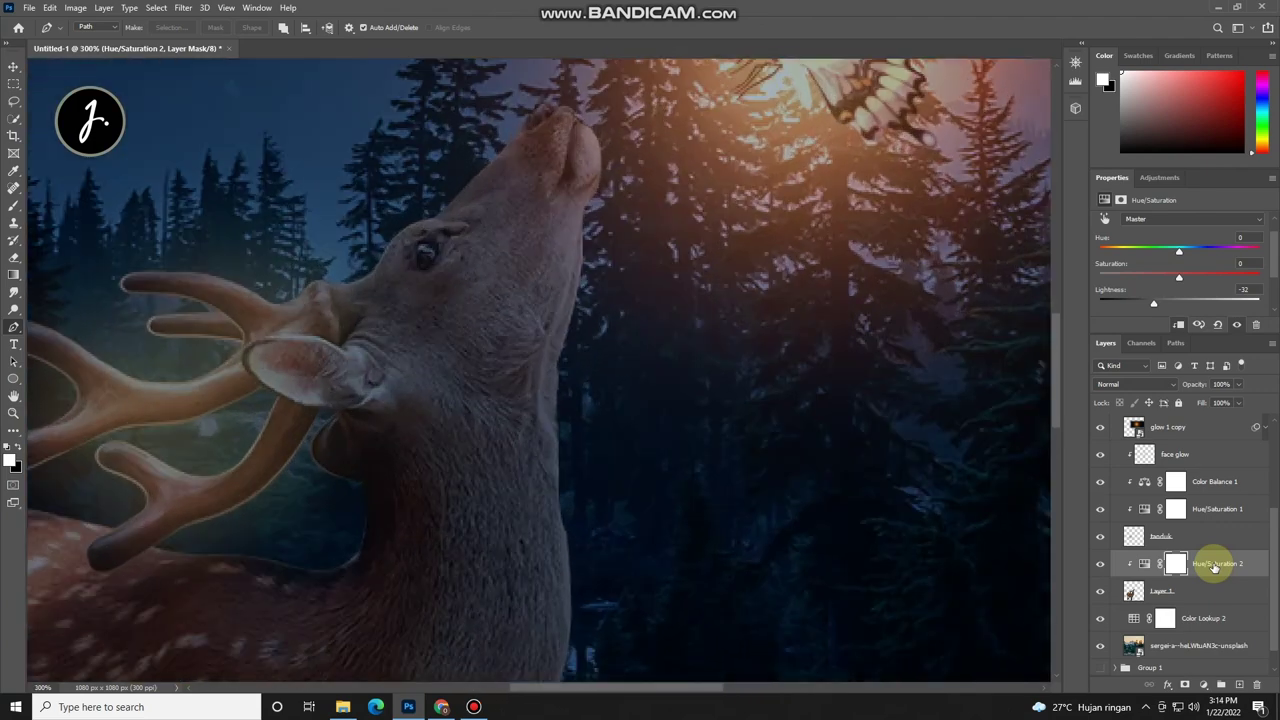
{"action": "left_click", "coordinate": [430, 243]}
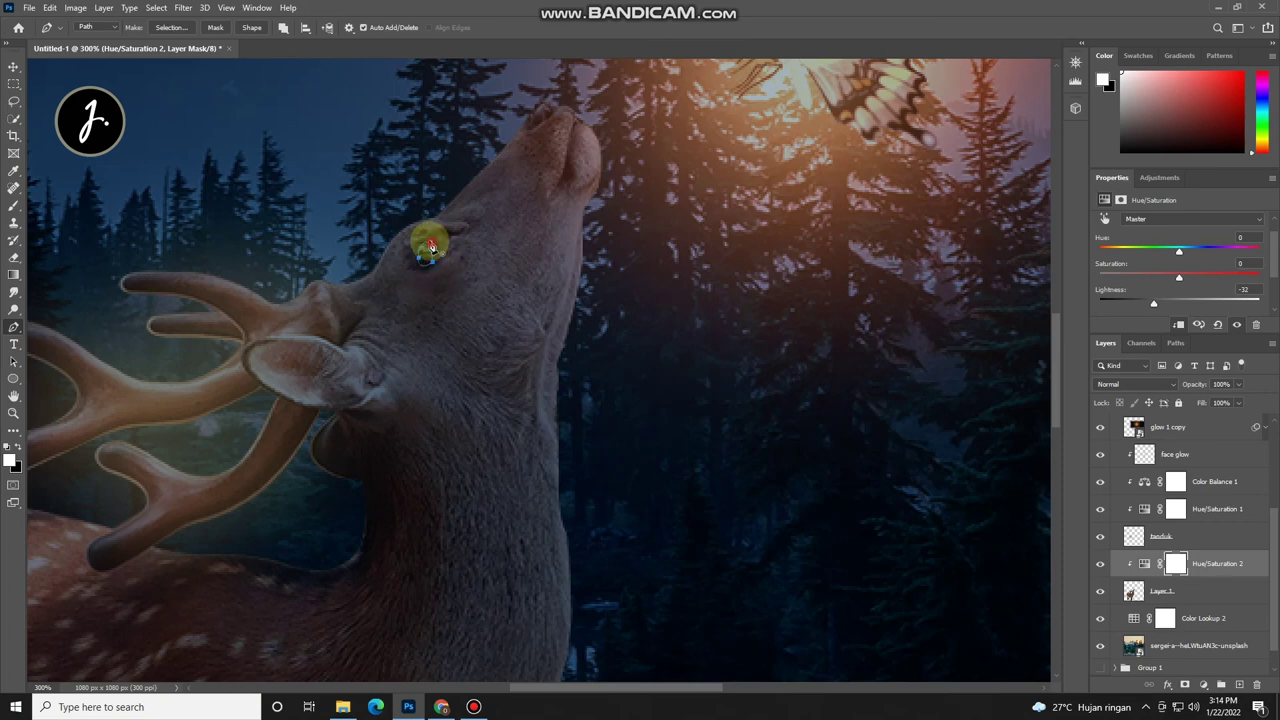
{"action": "scroll", "coordinate": [1165, 440], "scroll_direction": "up", "scroll_amount": 6}
{"action": "scroll", "coordinate": [1160, 460], "scroll_direction": "up", "scroll_amount": 1}
Step: Add an empty layer named mata above Color Lookup 1 and make a selection from the eye path
{"action": "left_click", "coordinate": [1180, 498]}
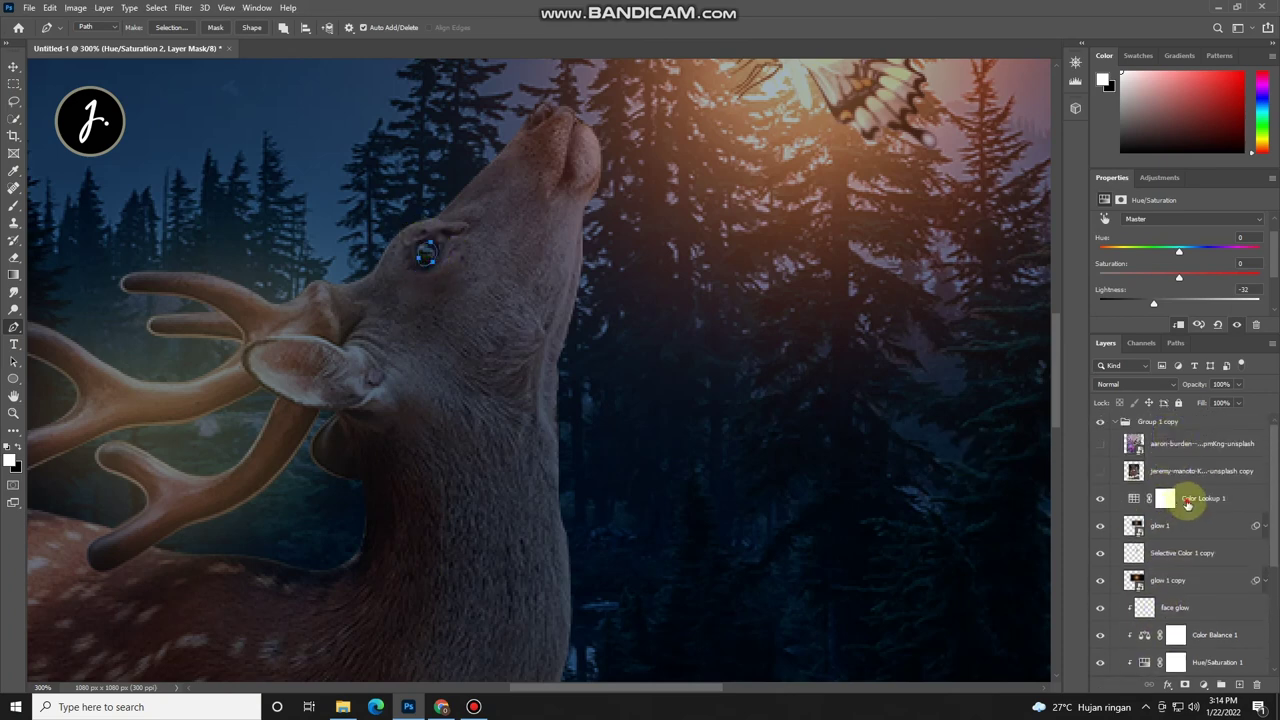
{"action": "left_click", "coordinate": [1228, 684]}
{"action": "double_click", "coordinate": [1165, 498]}
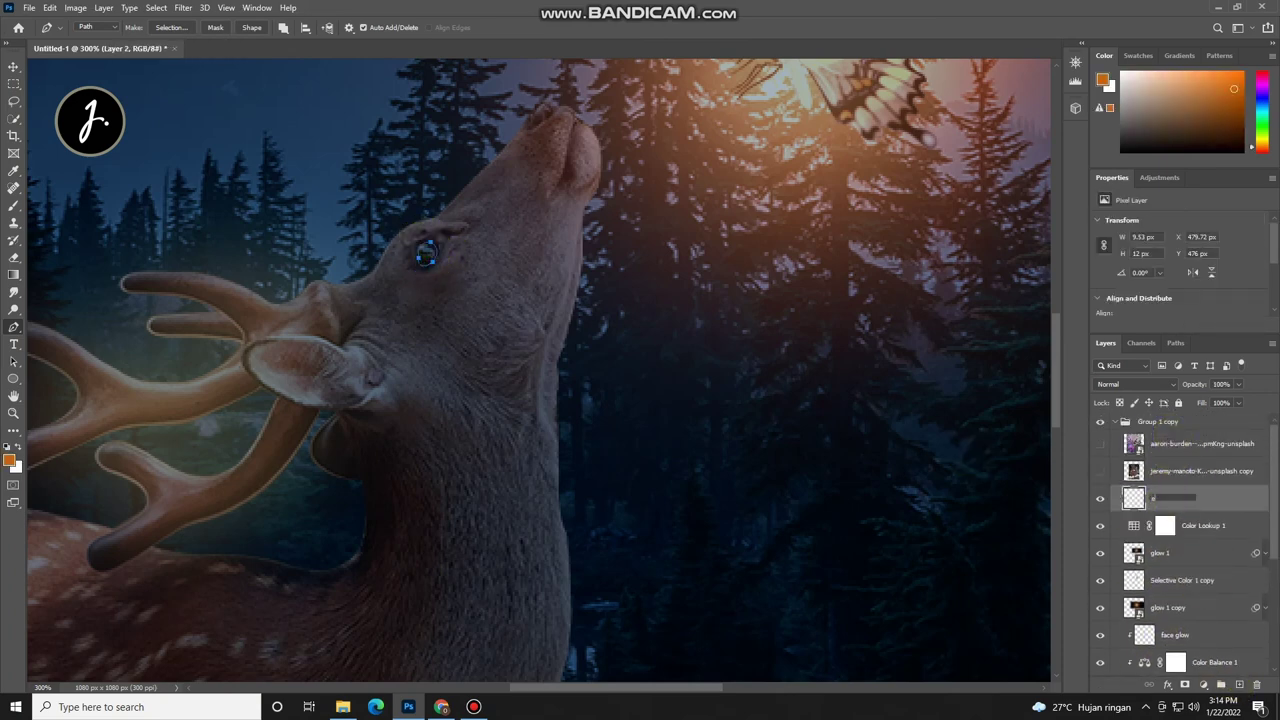
{"action": "key", "text": "Return"}
{"action": "right_click", "coordinate": [1135, 500]}
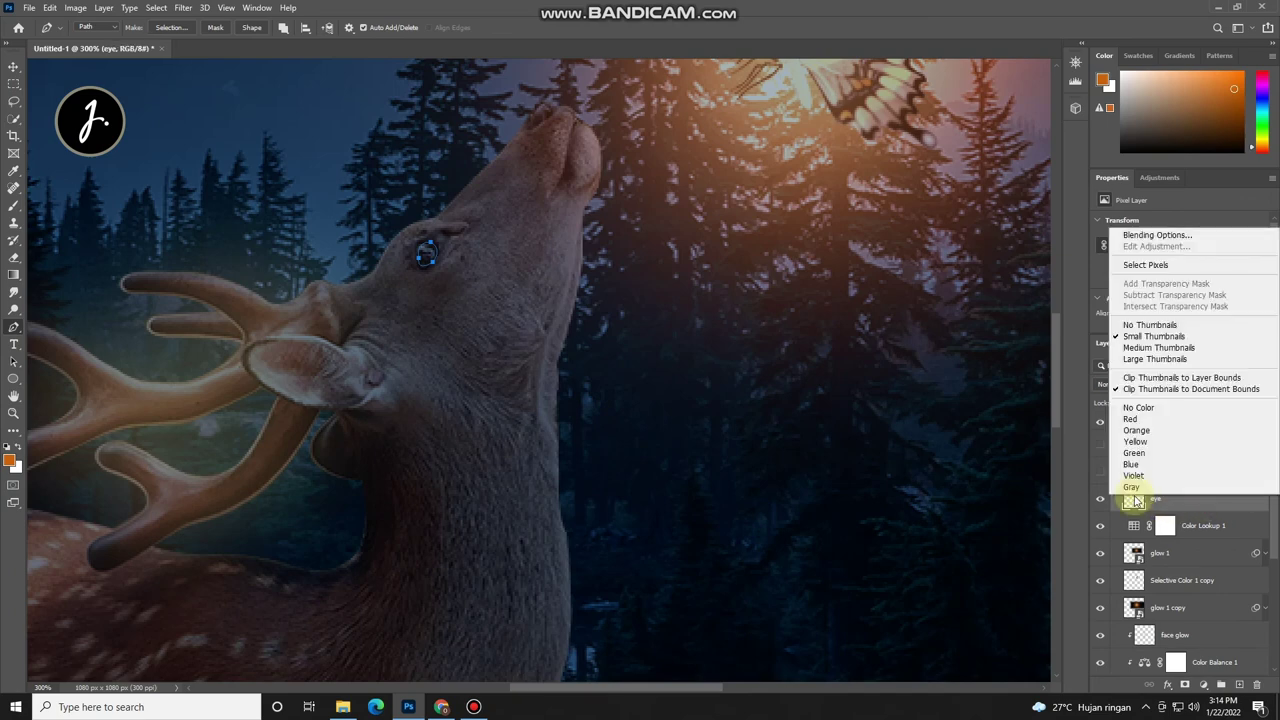
{"action": "left_click", "coordinate": [1155, 497]}
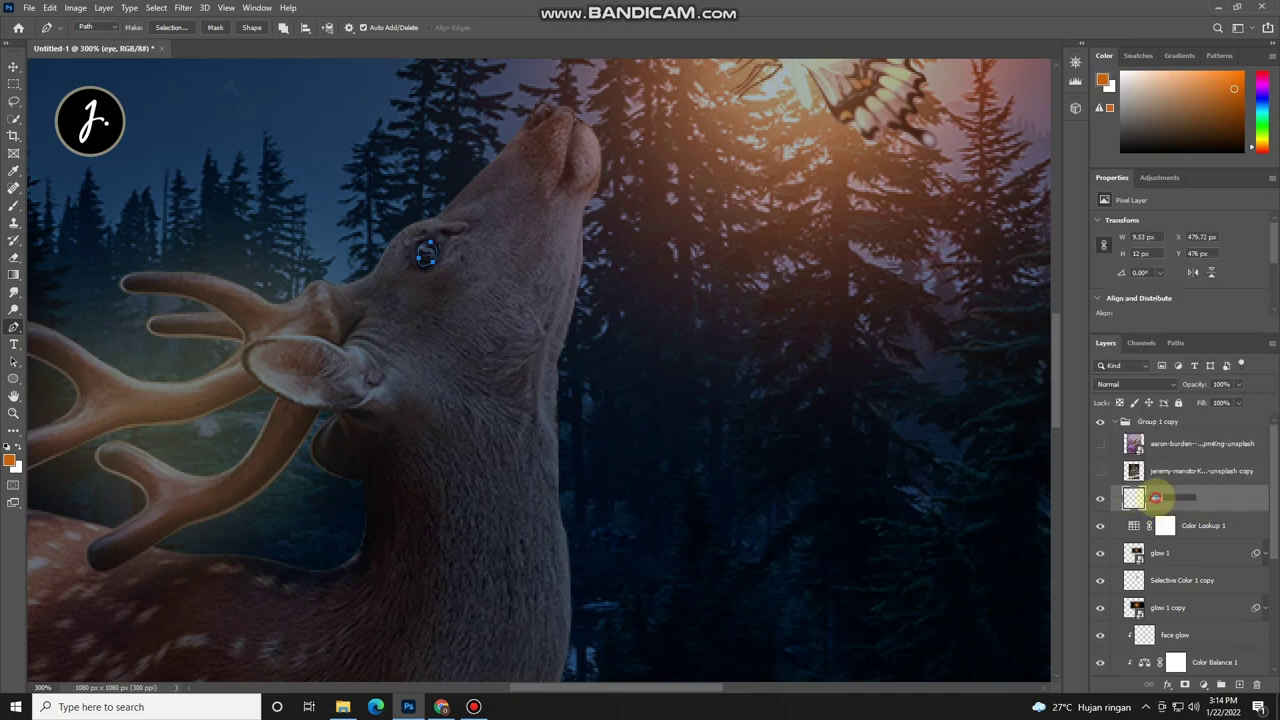
{"action": "type", "text": "mata"}
{"action": "key", "text": "Return"}
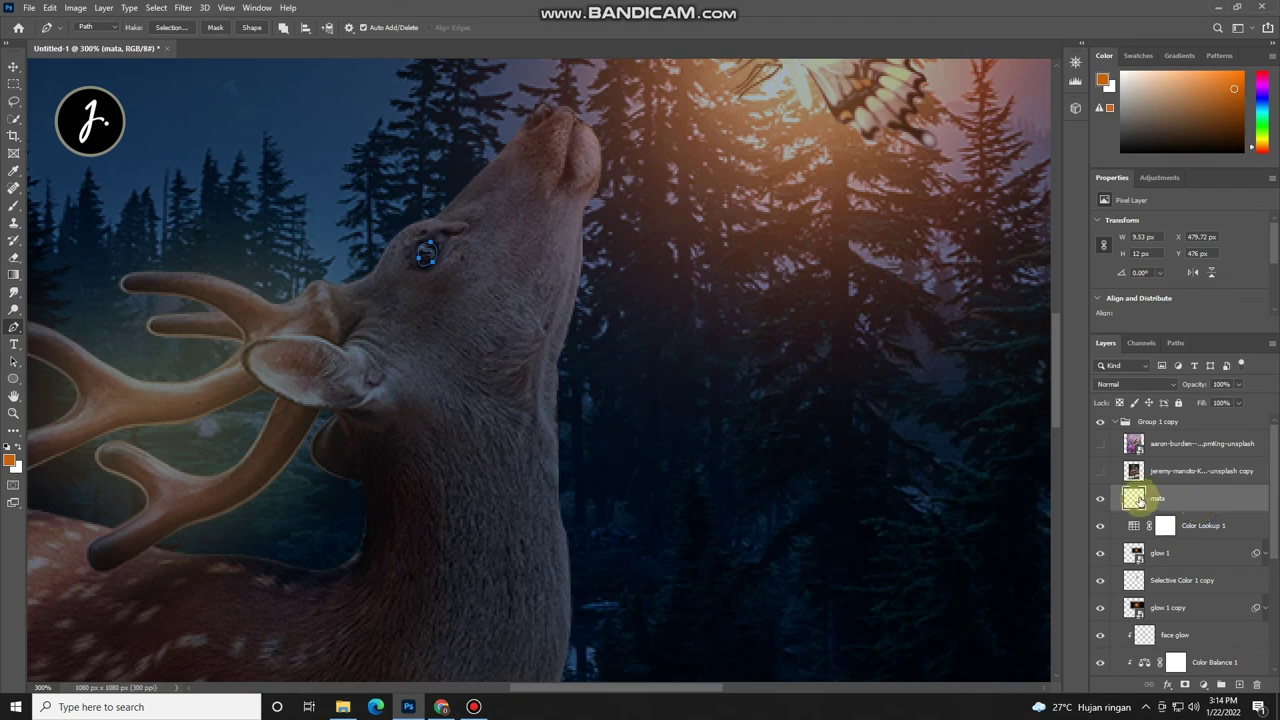
{"action": "right_click", "coordinate": [424, 256]}
{"action": "left_click", "coordinate": [466, 313]}
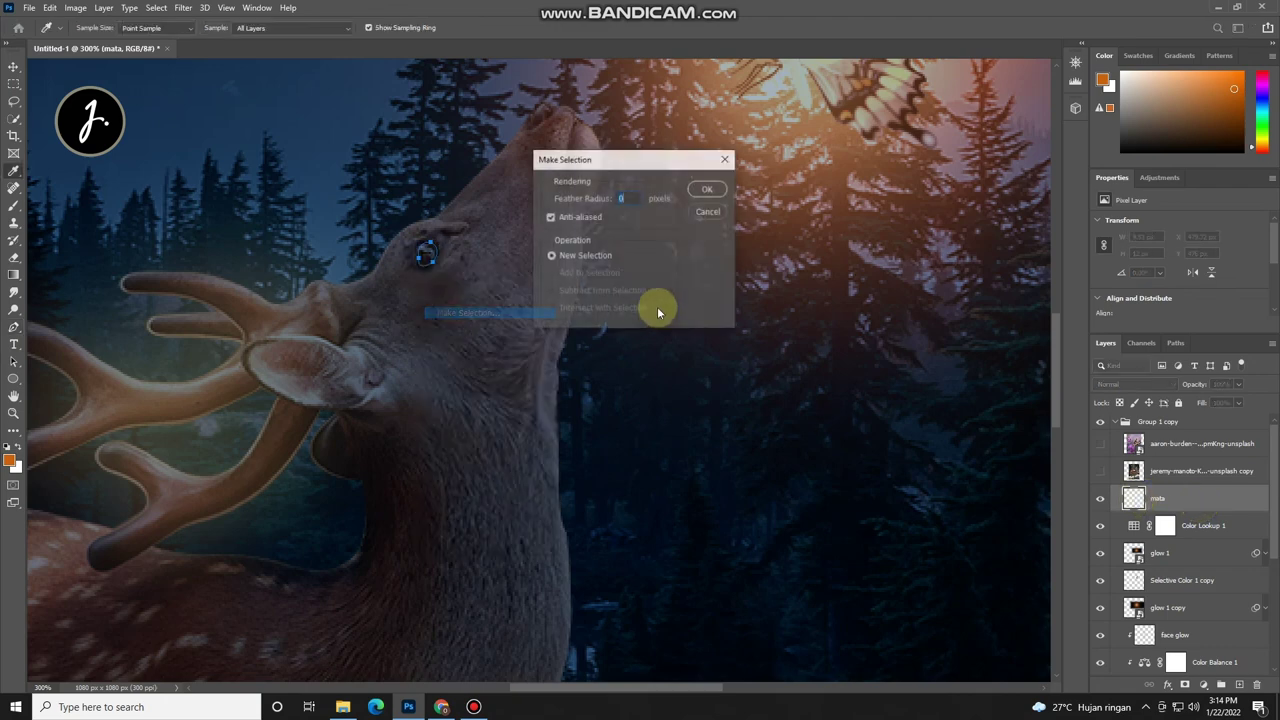
Step: Paint the selected eye solid orange with the Brush at 100% flow
{"action": "left_click", "coordinate": [703, 189]}
{"action": "key", "text": "b"}
{"action": "left_click", "coordinate": [421, 249]}
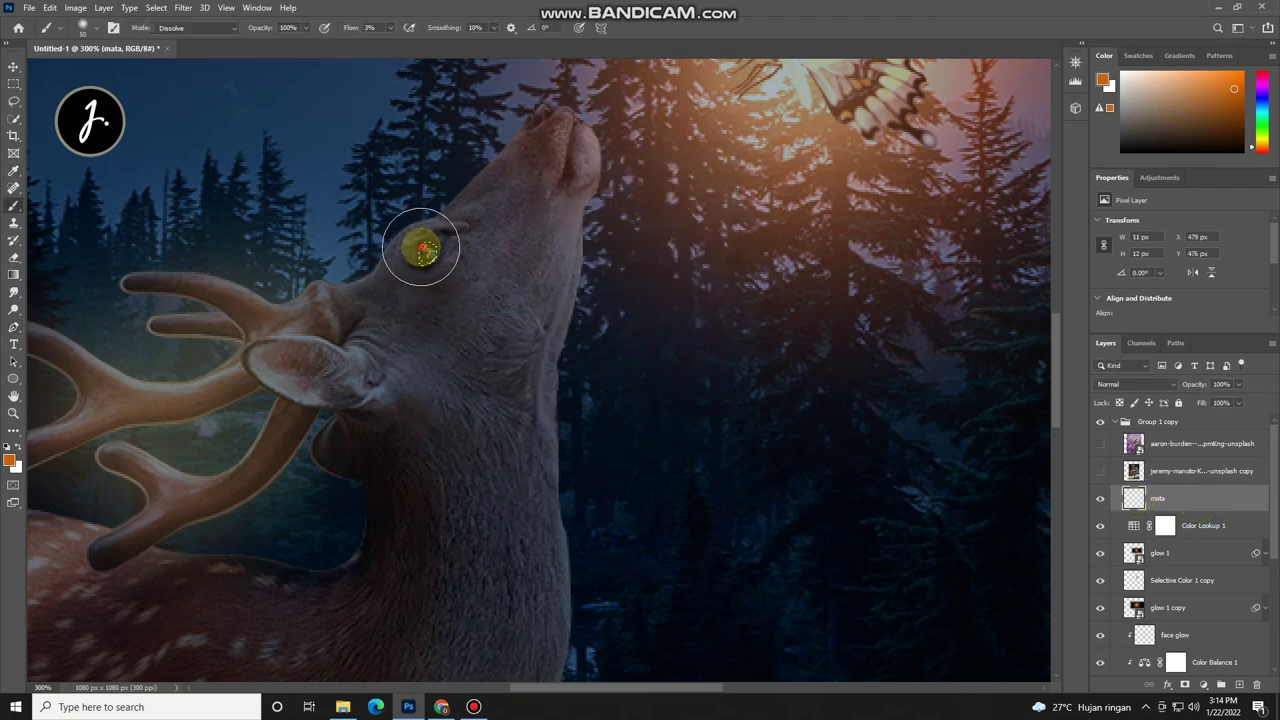
{"action": "key", "text": "ctrl+minus"}
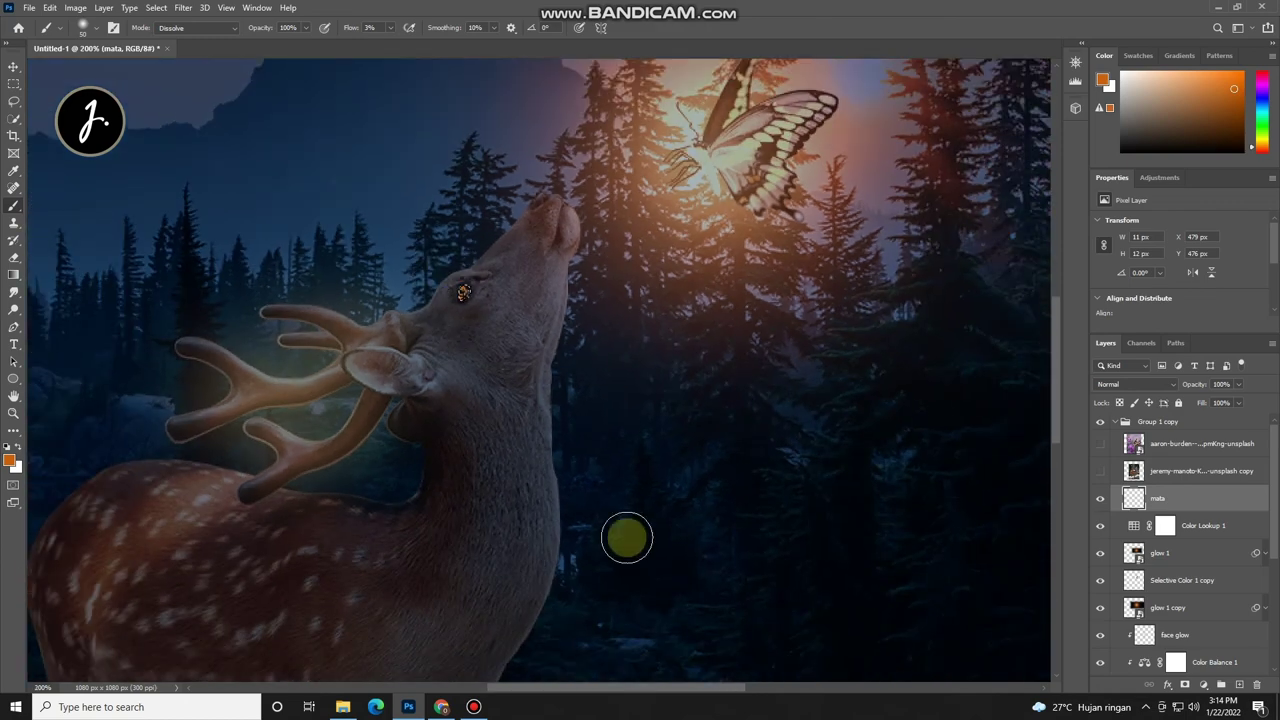
{"action": "left_click_drag", "start_coordinate": [464, 290], "coordinate": [462, 291]}
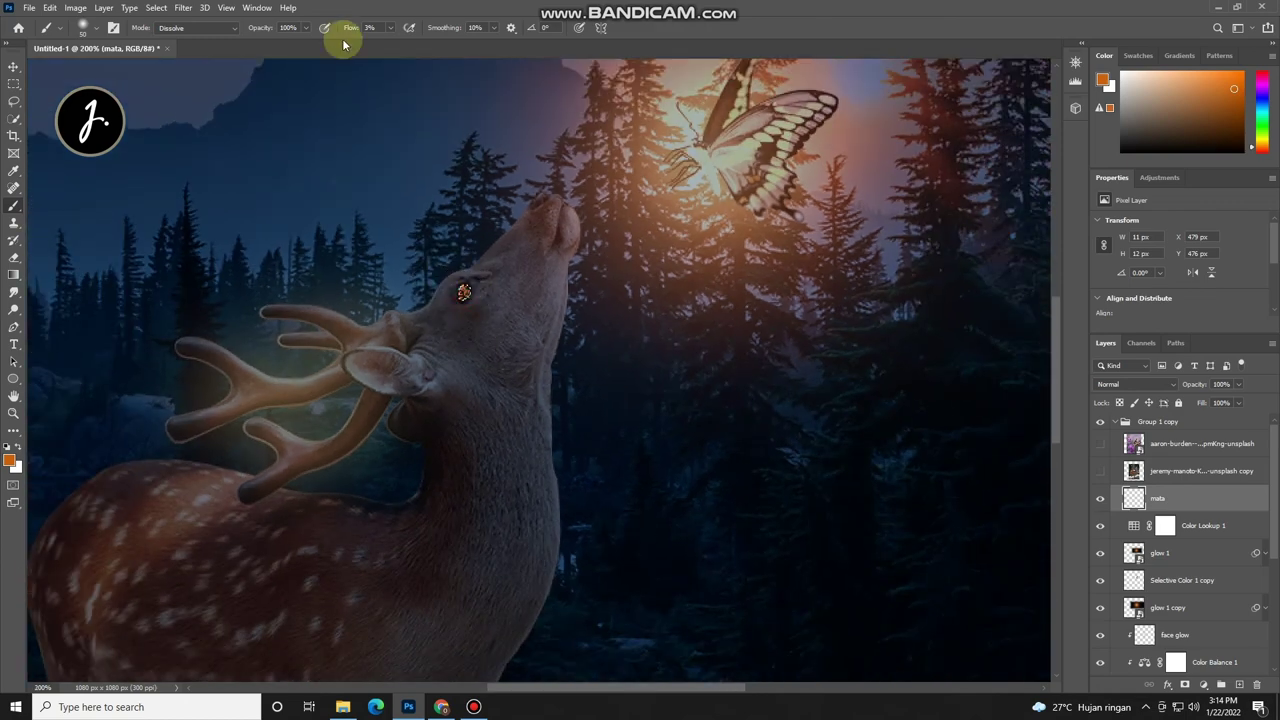
{"action": "left_click_drag", "start_coordinate": [351, 27], "coordinate": [455, 27]}
{"action": "left_click", "coordinate": [463, 292]}
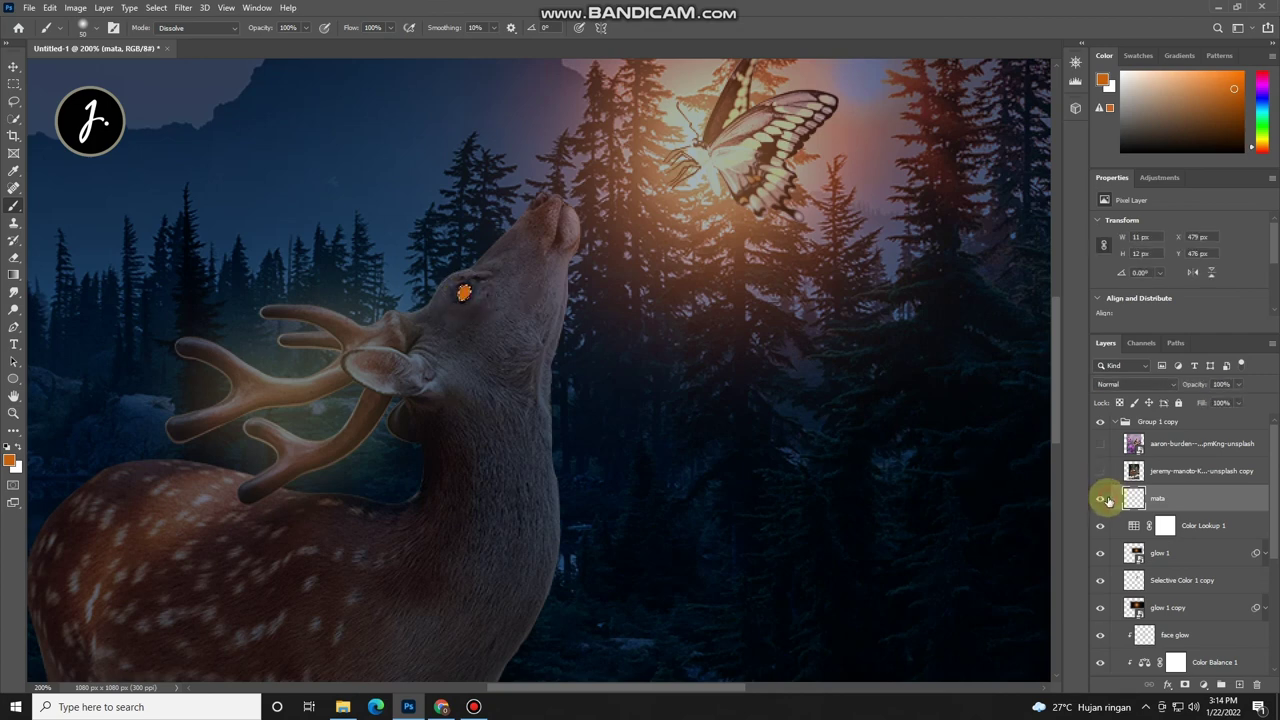
Step: Set mata to Color blend mode and add a Color Balance adjusting its Cyan-Red midtones
{"action": "left_click", "coordinate": [1135, 384]}
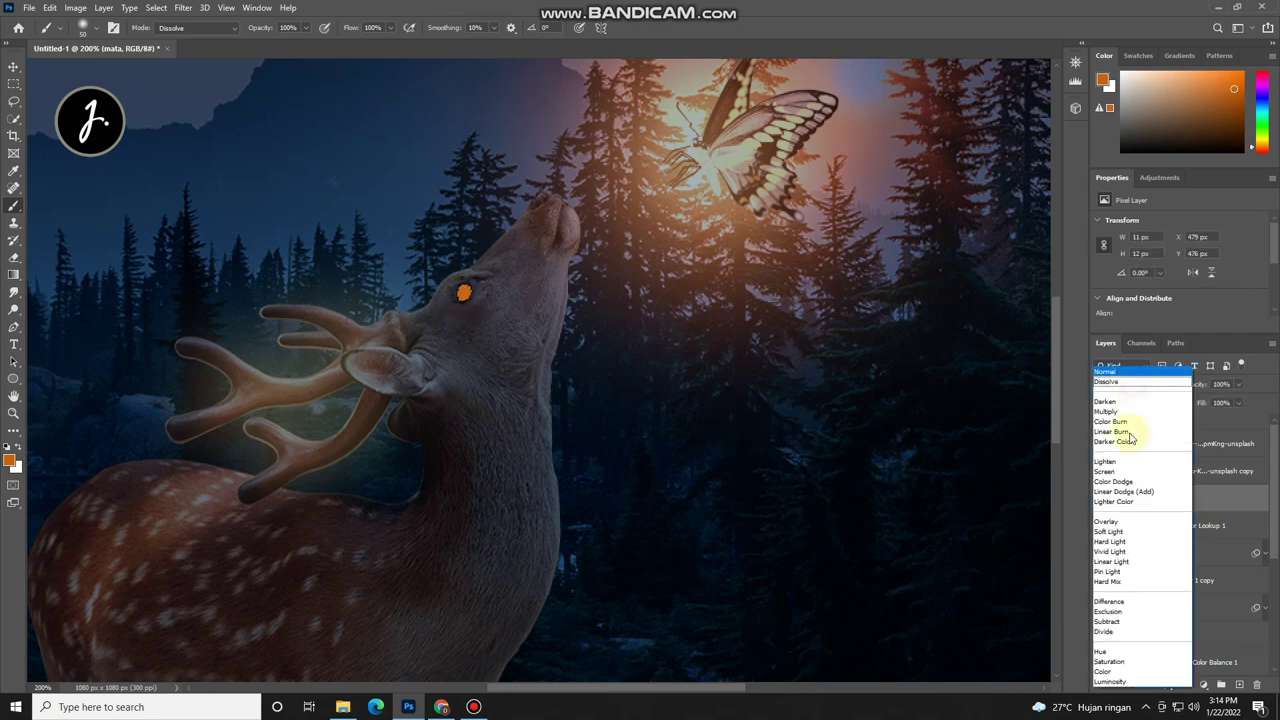
{"action": "left_click", "coordinate": [1110, 672]}
{"action": "key", "text": "ctrl+minus"}
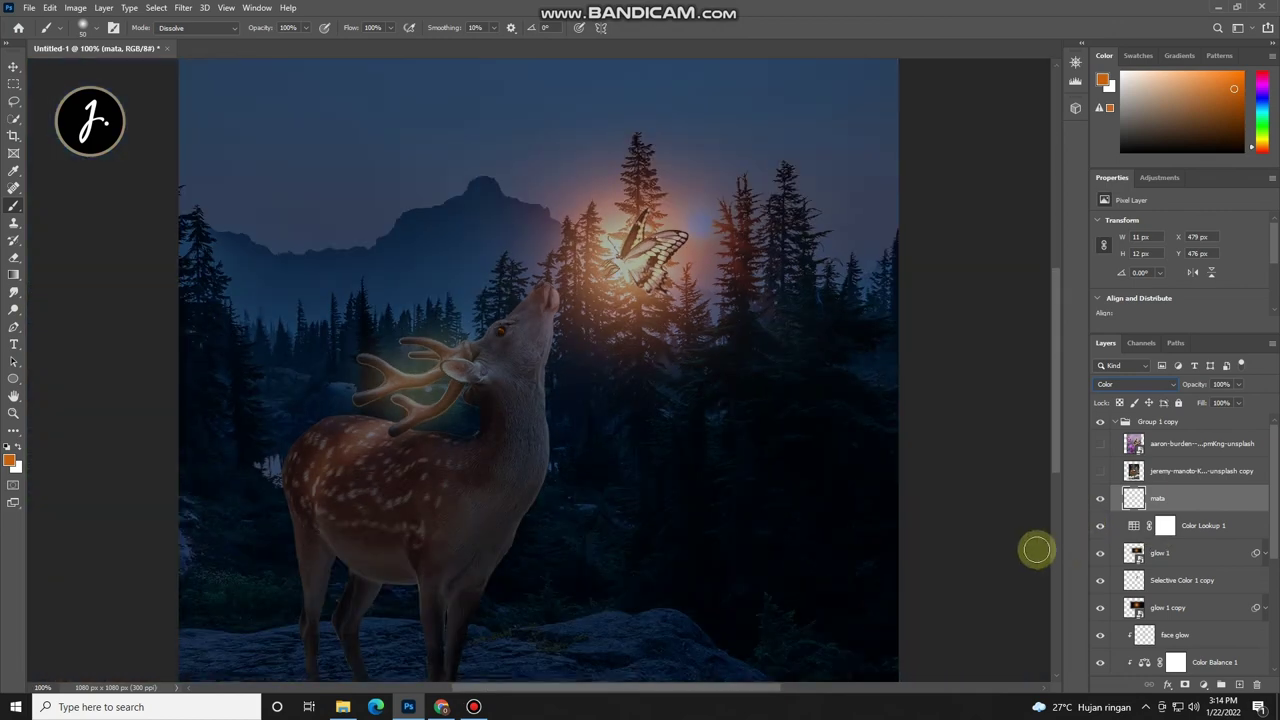
{"action": "left_click", "coordinate": [1203, 685]}
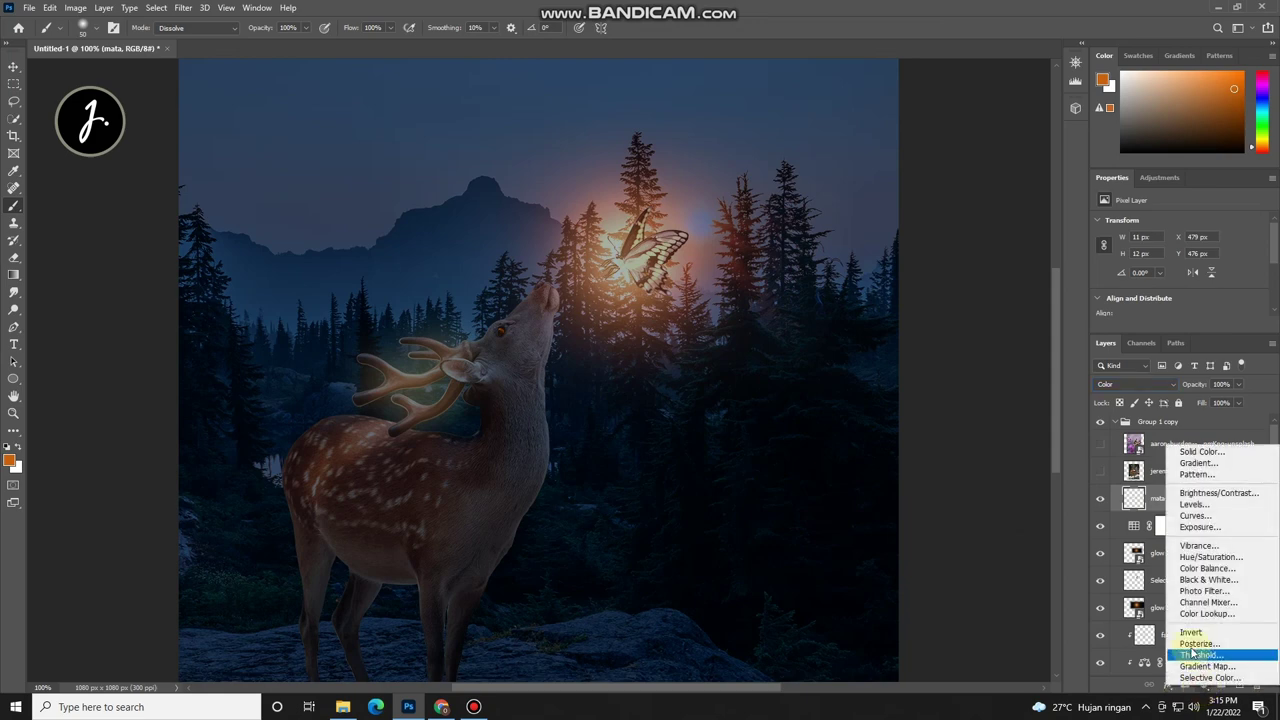
{"action": "left_click", "coordinate": [1207, 568]}
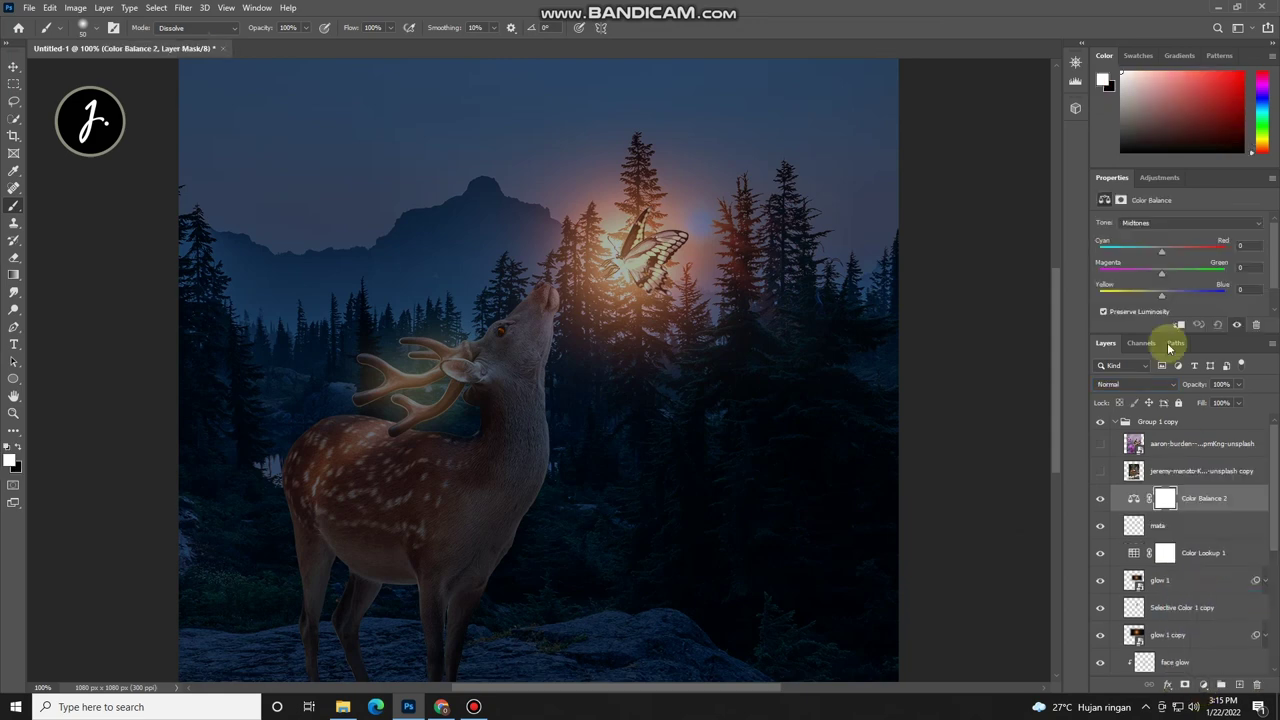
{"action": "mouse_move", "coordinate": [1163, 252]}
{"action": "left_mouse_down"}
{"action": "mouse_move", "coordinate": [1180, 250]}
{"action": "mouse_move", "coordinate": [1130, 252]}
{"action": "mouse_move", "coordinate": [1190, 272]}
{"action": "left_mouse_up"}
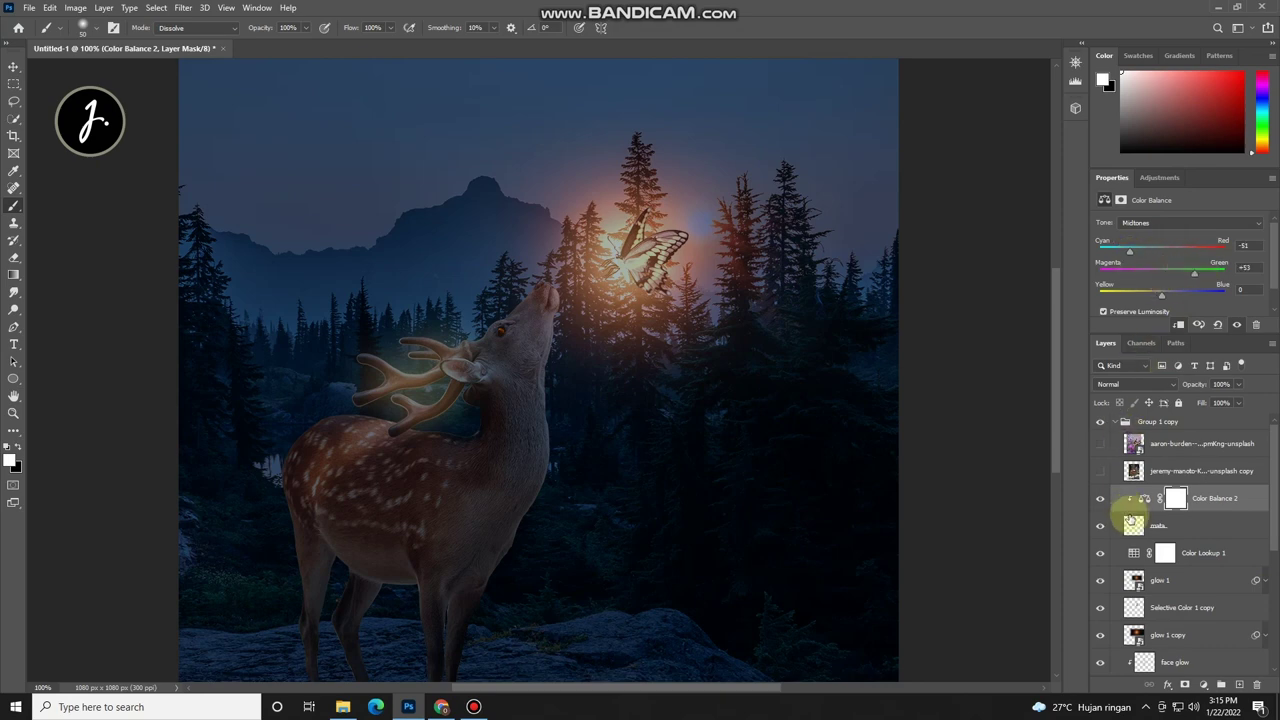